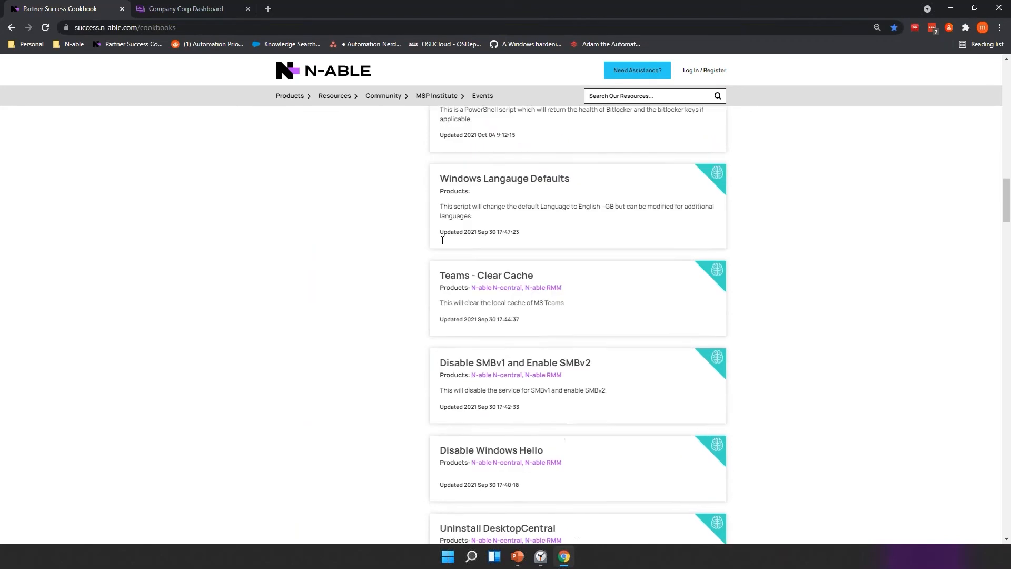
Review the cookbook's script entries from Windows Langauge Defaults through the uninstall scripts and the Mac scripts
scroll(447, 165, "up", 2)
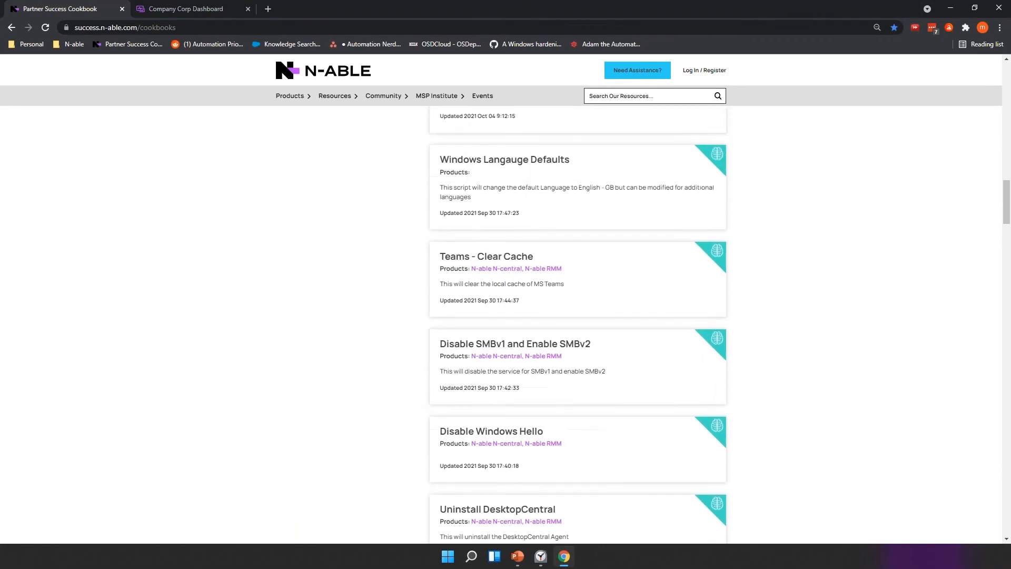
scroll(562, 213, "down", 1)
scroll(599, 198, "down", 1)
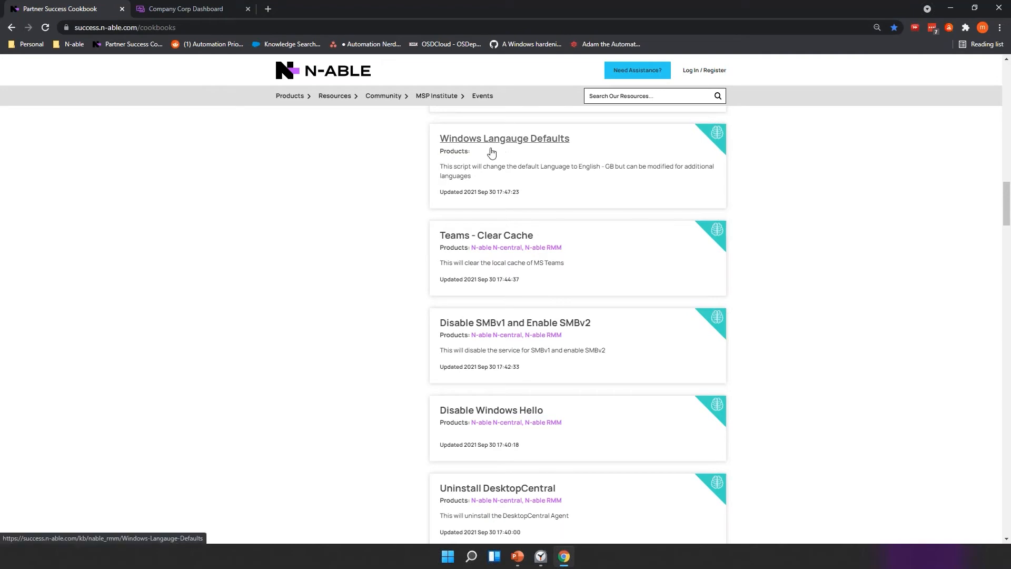
scroll(432, 219, "down", 1)
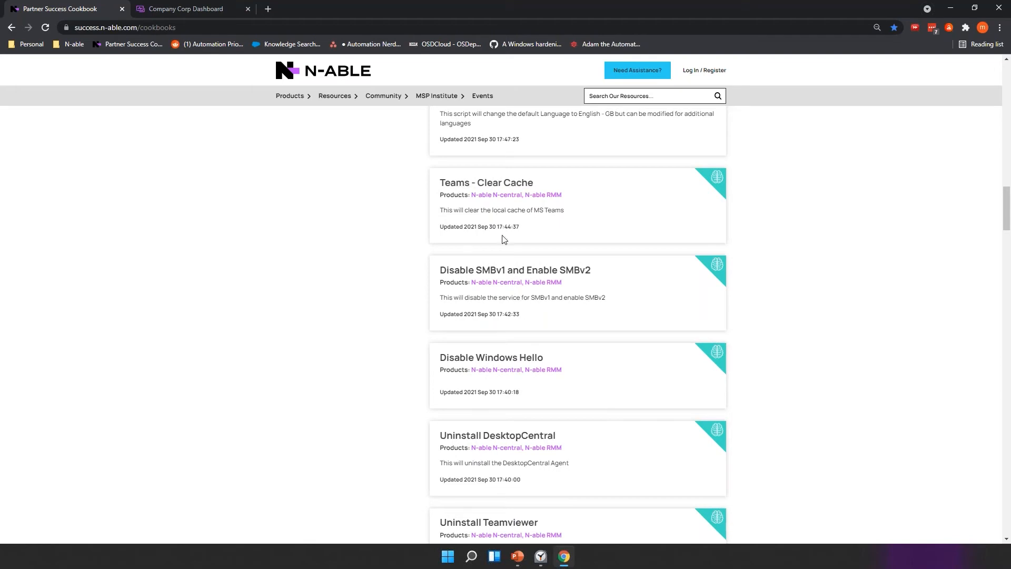
scroll(467, 224, "down", 2)
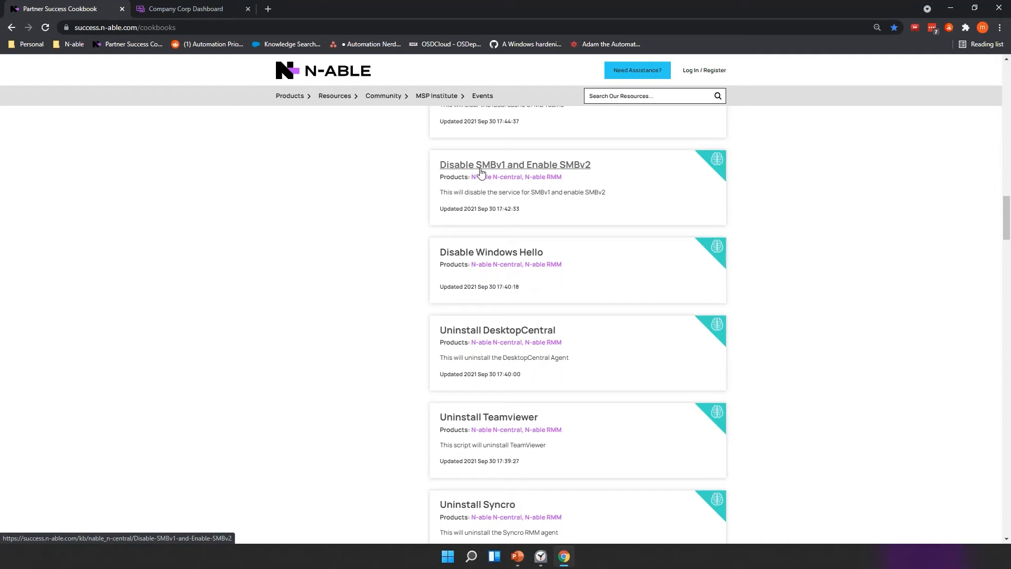
scroll(420, 200, "down", 2)
scroll(457, 230, "down", 2)
scroll(478, 341, "down", 5)
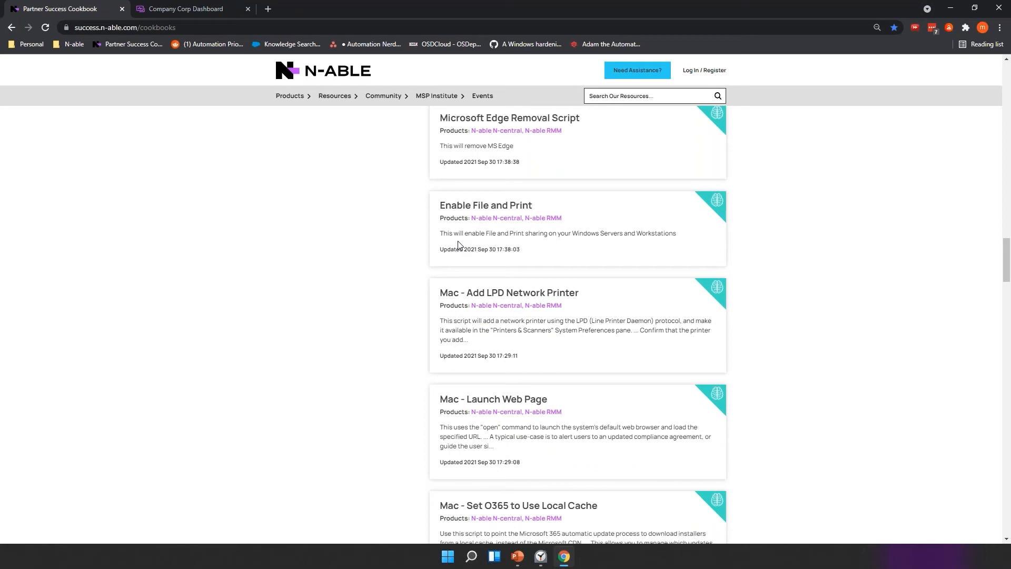
scroll(461, 245, "down", 3)
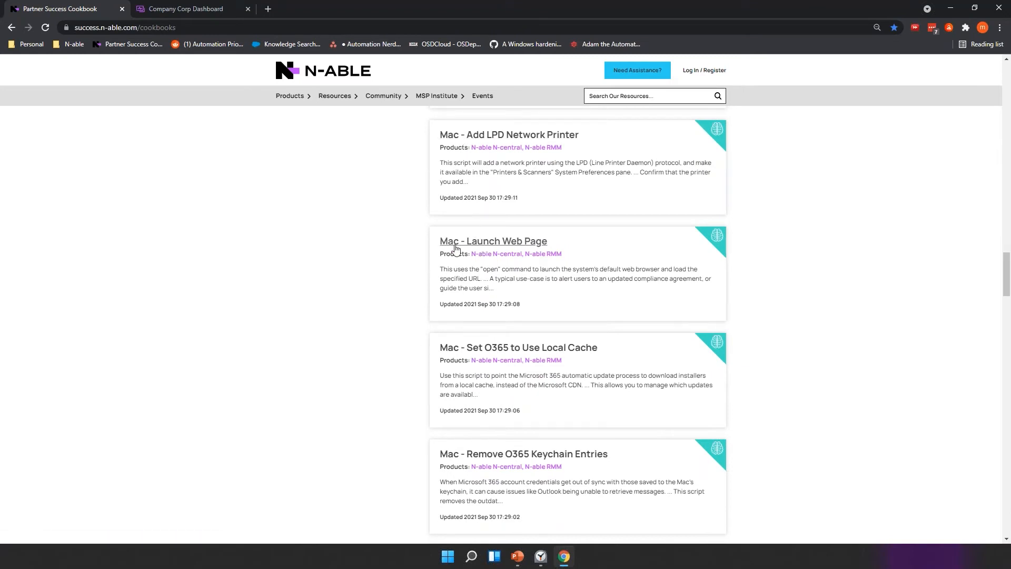
scroll(472, 251, "down", 2)
scroll(587, 248, "down", 2)
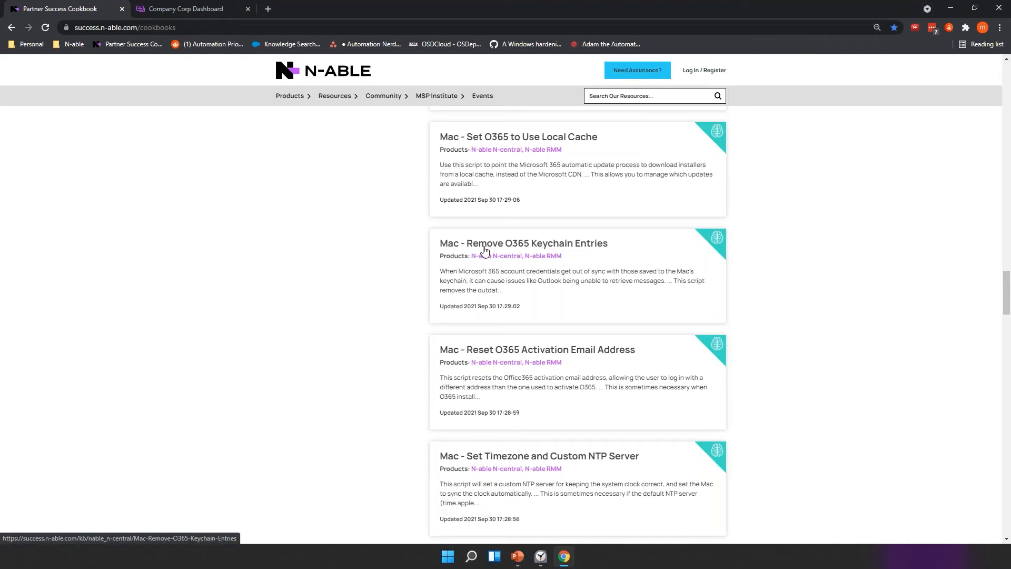
scroll(482, 327, "down", 7)
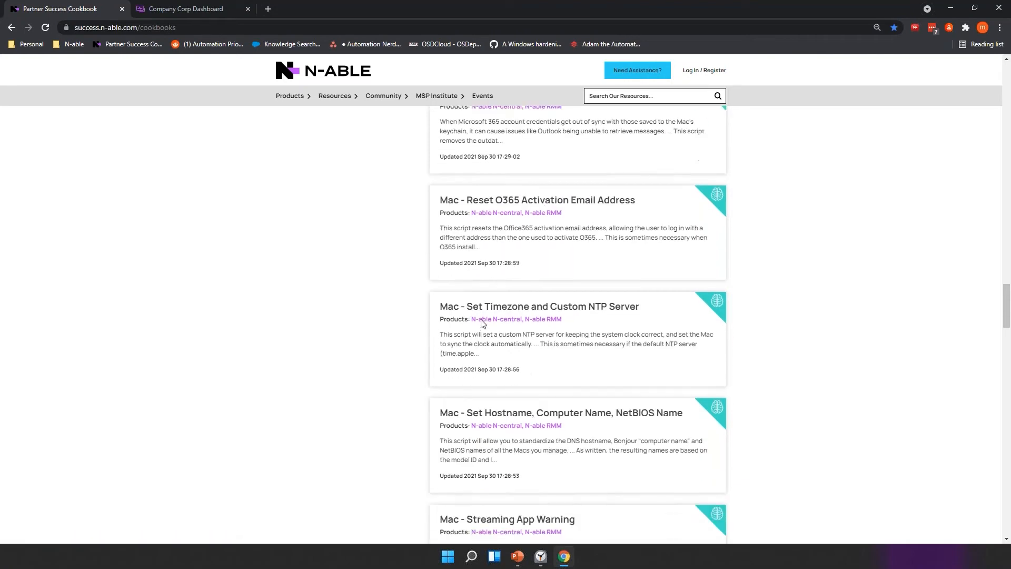
scroll(492, 441, "down", 2)
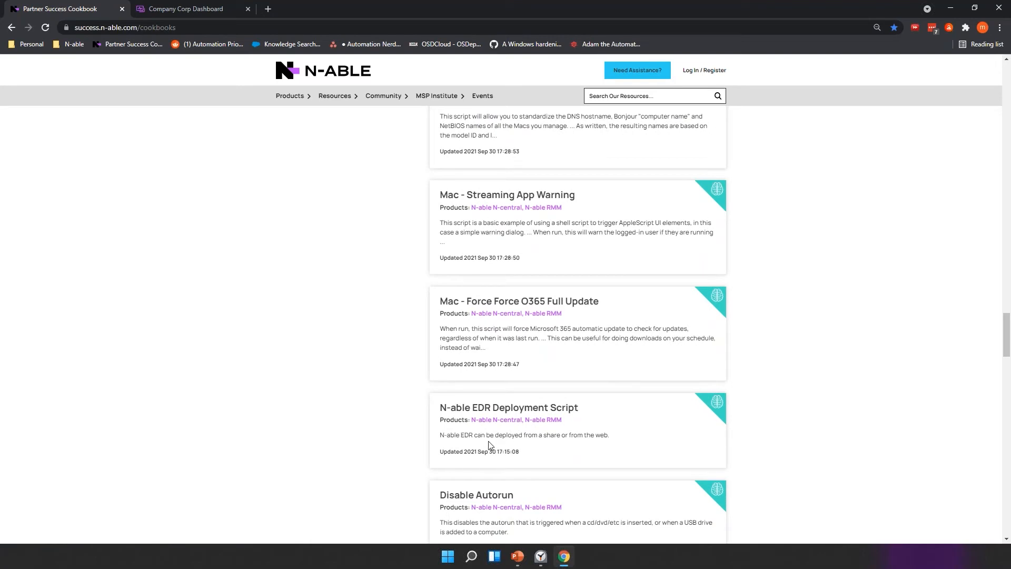
Highlight the titles of the Disable Autorun, Disable RDP and Enable Smartscreen scripts in the results, finishing with nothing selected
scroll(492, 442, "down", 3)
scroll(522, 466, "down", 2)
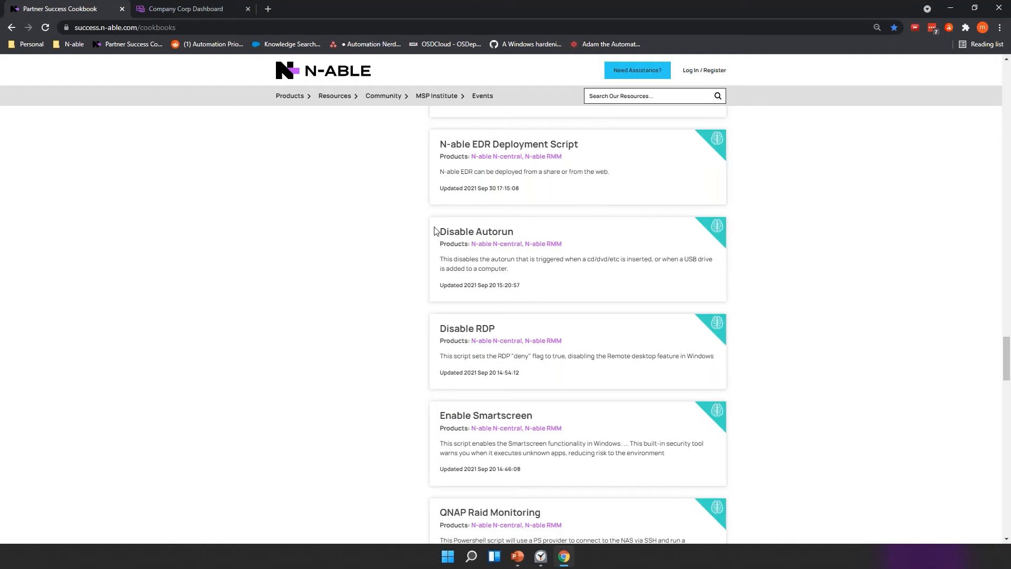
left_click_drag(437, 232, 522, 233)
triple_click(438, 325)
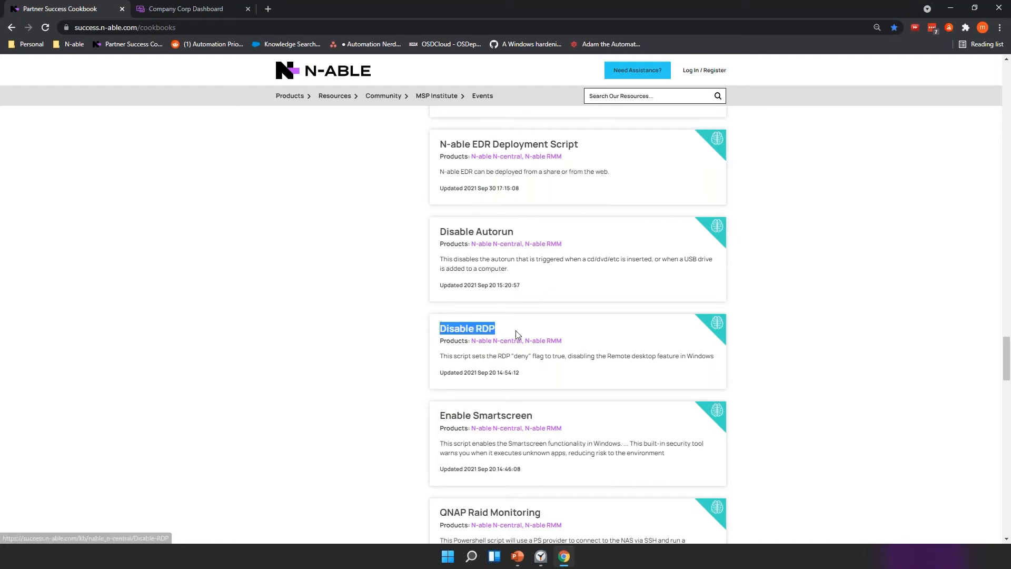
scroll(437, 323, "down", 2)
left_click_drag(439, 310, 555, 314)
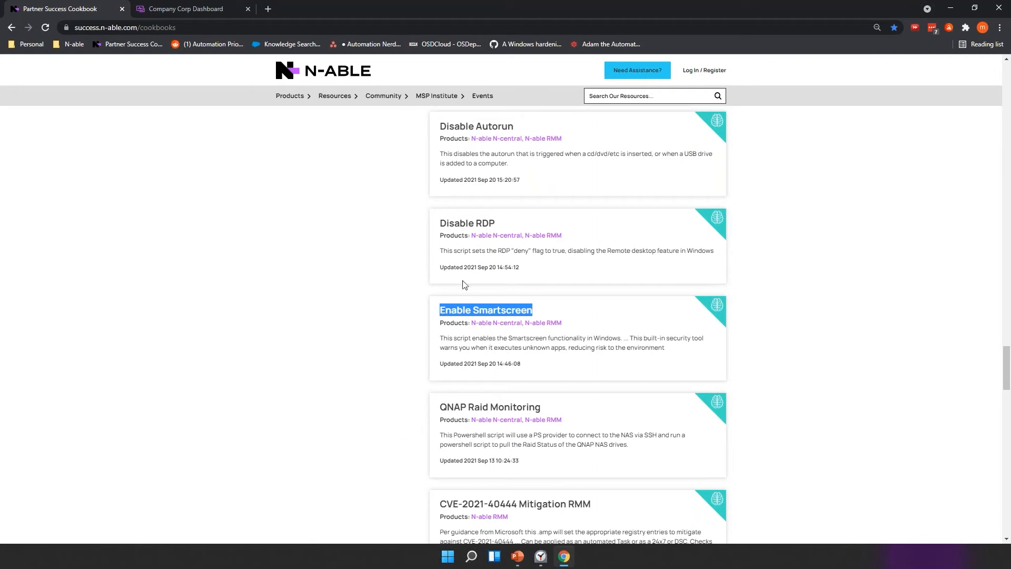
left_click(413, 312)
Highlight the CVE-2021-40444 Mitigation RMM entry, clear the selection and view the entries below it
scroll(413, 312, "down", 4)
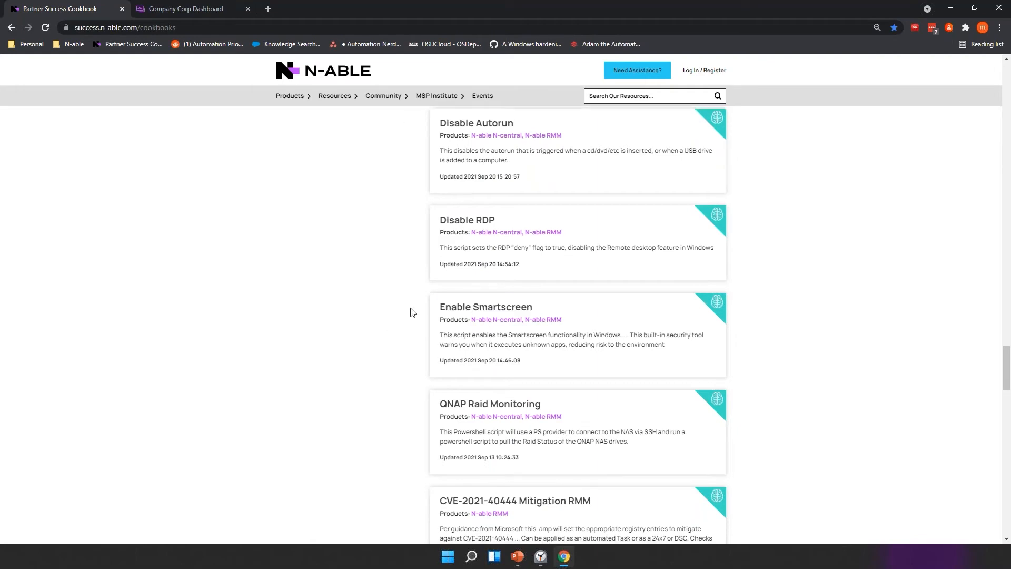
left_click_drag(435, 297, 634, 303)
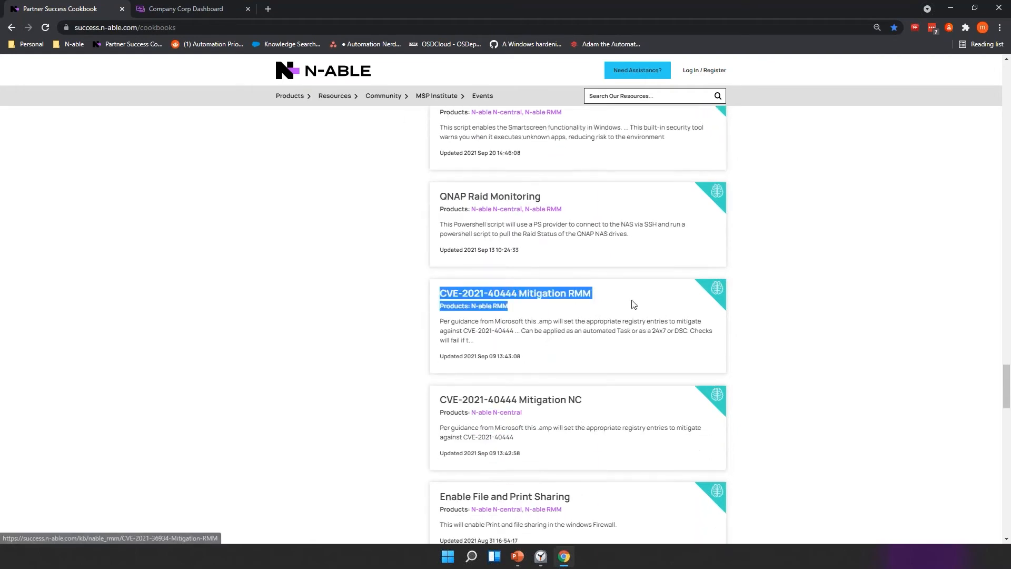
left_click(390, 316)
scroll(390, 316, "down", 3)
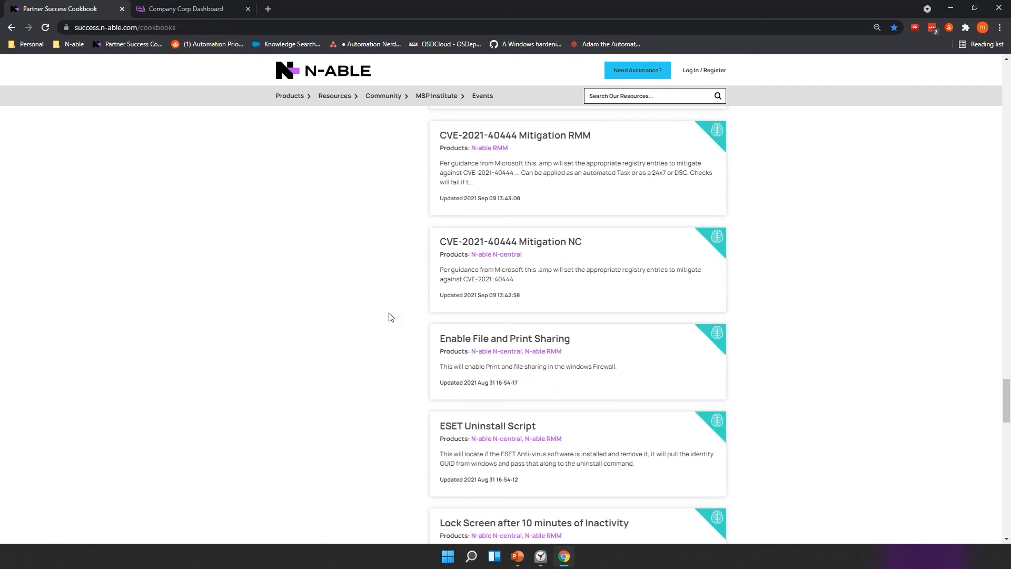
Return to the start of the cookbook results and examine the type, product, target OS and category filters
scroll(375, 293, "up", 12)
scroll(377, 295, "up", 8)
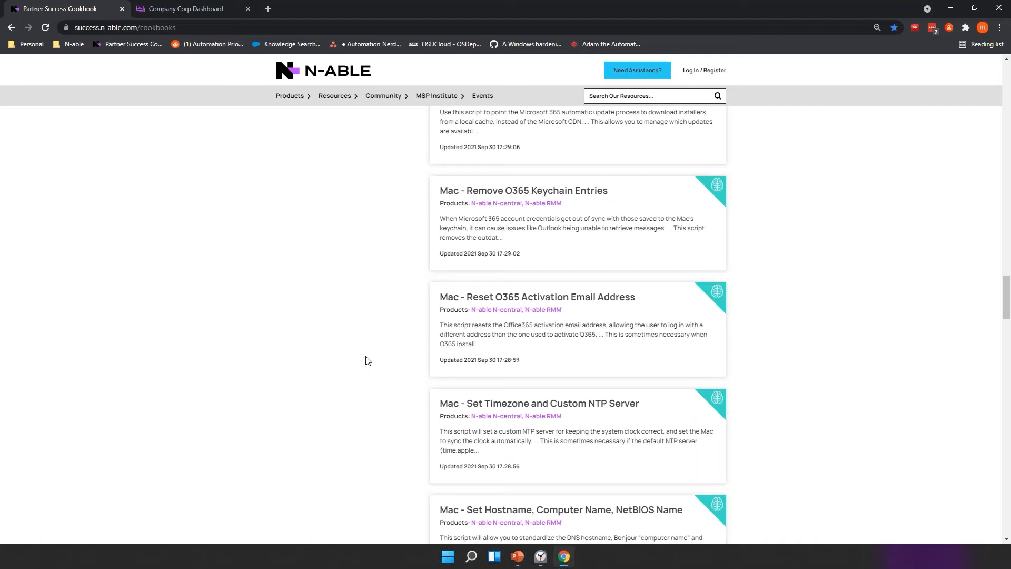
scroll(337, 299, "up", 15)
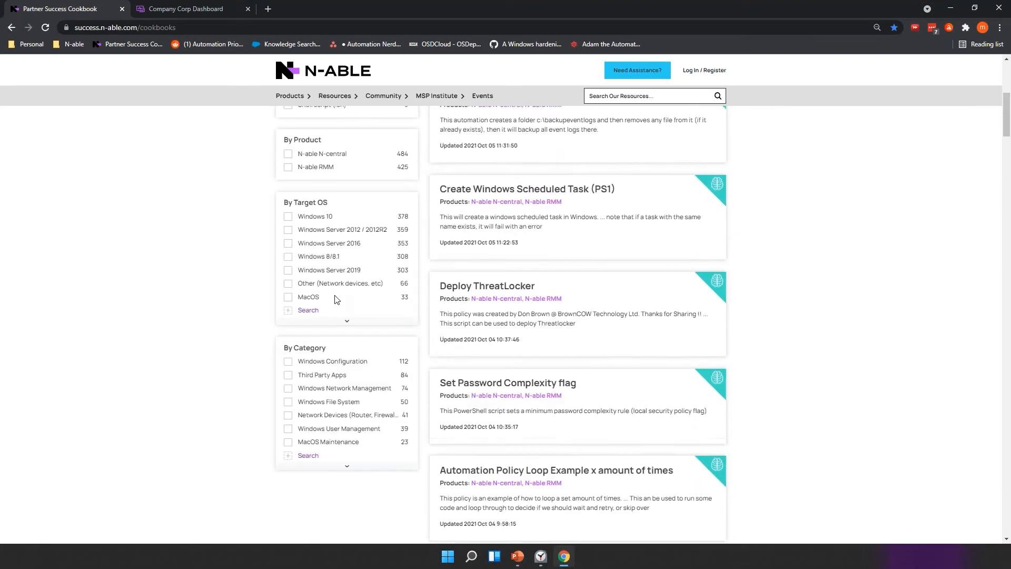
scroll(413, 351, "up", 6)
scroll(650, 379, "down", 2)
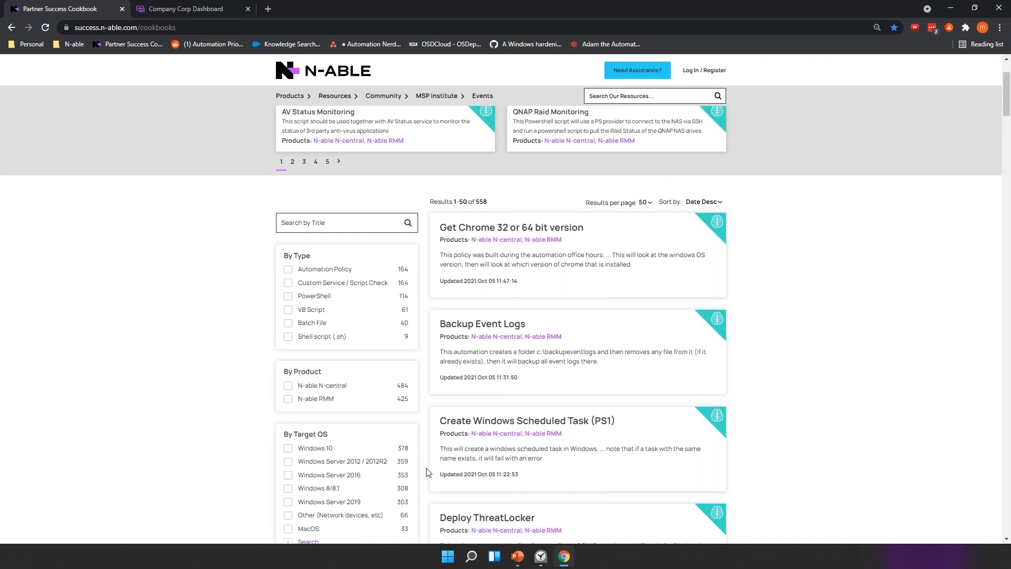
Switch to the presentation's Q&A slide and return to the Partner Success Cookbook page in Chrome
left_click(541, 557)
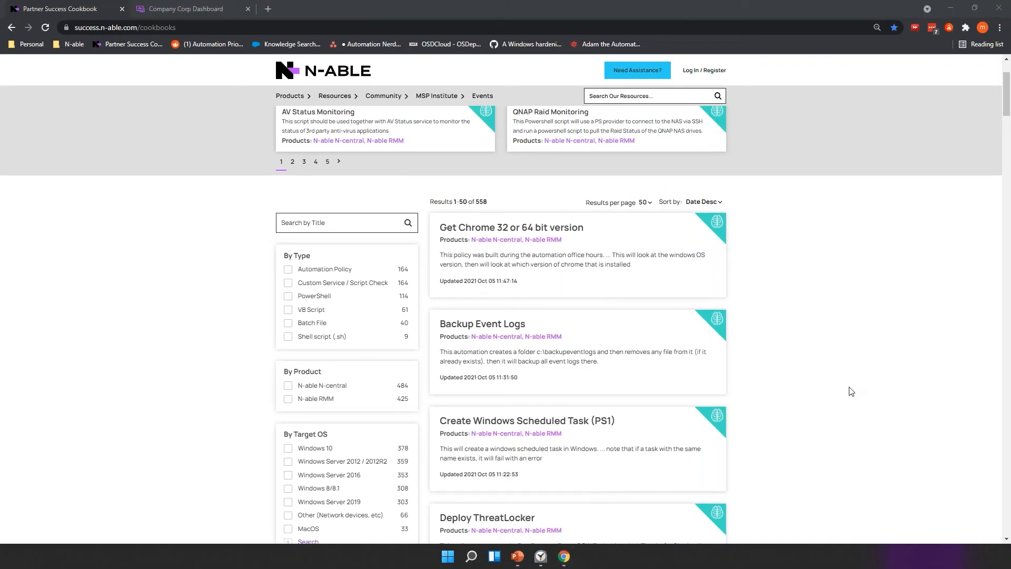
left_click(845, 360)
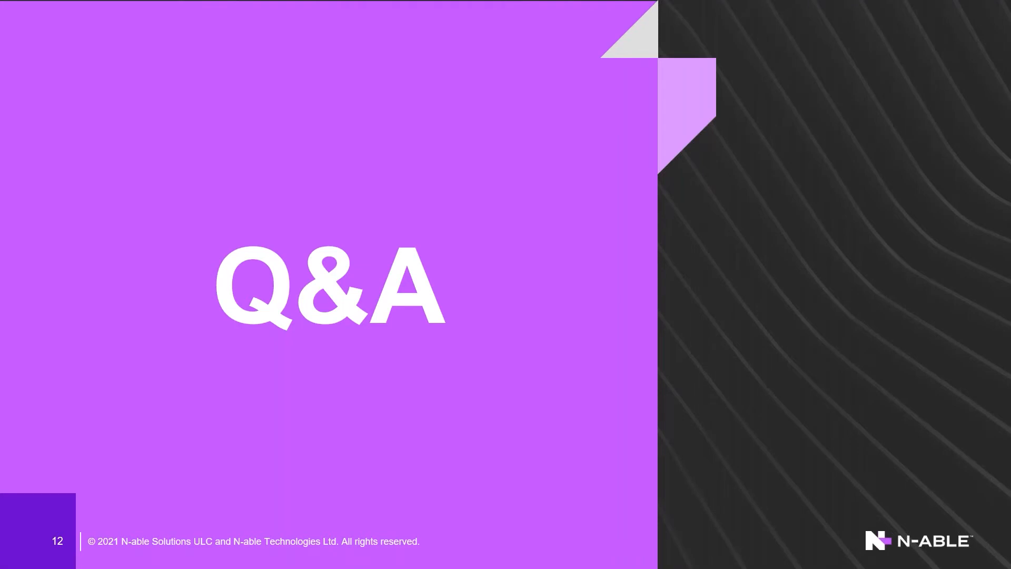
key("alt+Tab")
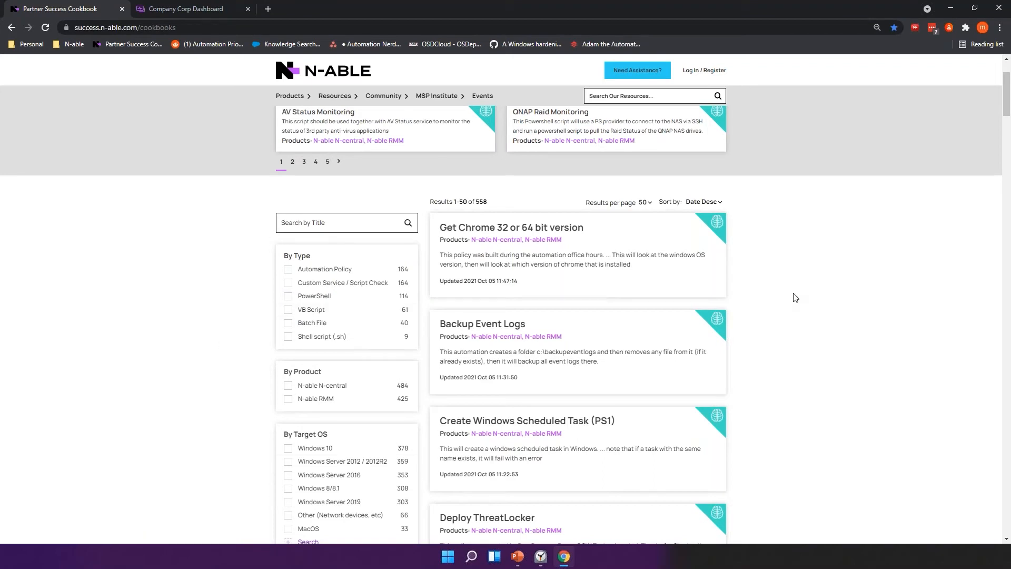
Zoom the page out one level and highlight the Set Password Complexity flag entry, finishing with nothing selected
key("ctrl+minus")
scroll(795, 297, "down", 10)
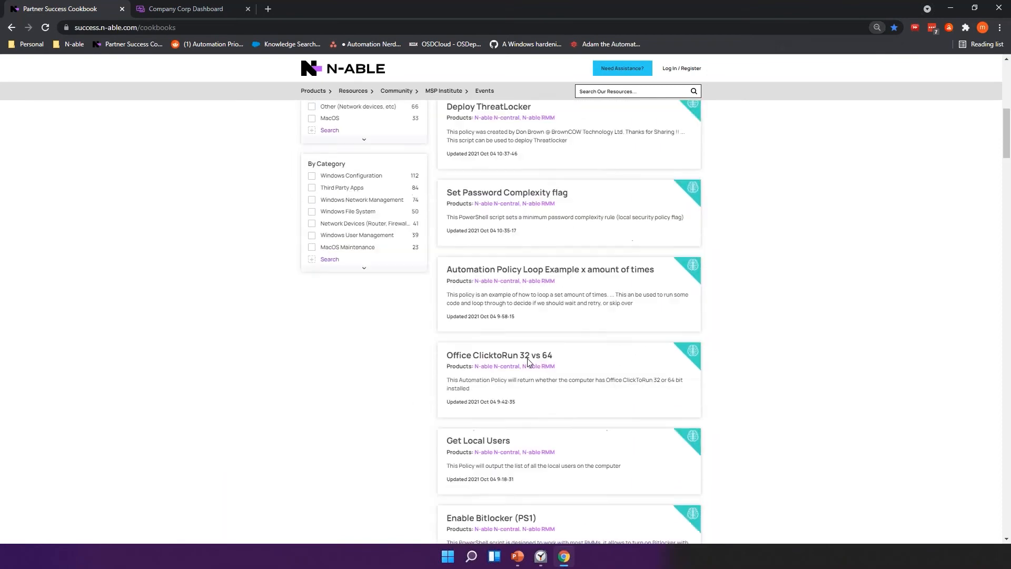
scroll(529, 363, "up", 2)
left_click_drag(440, 232, 538, 283)
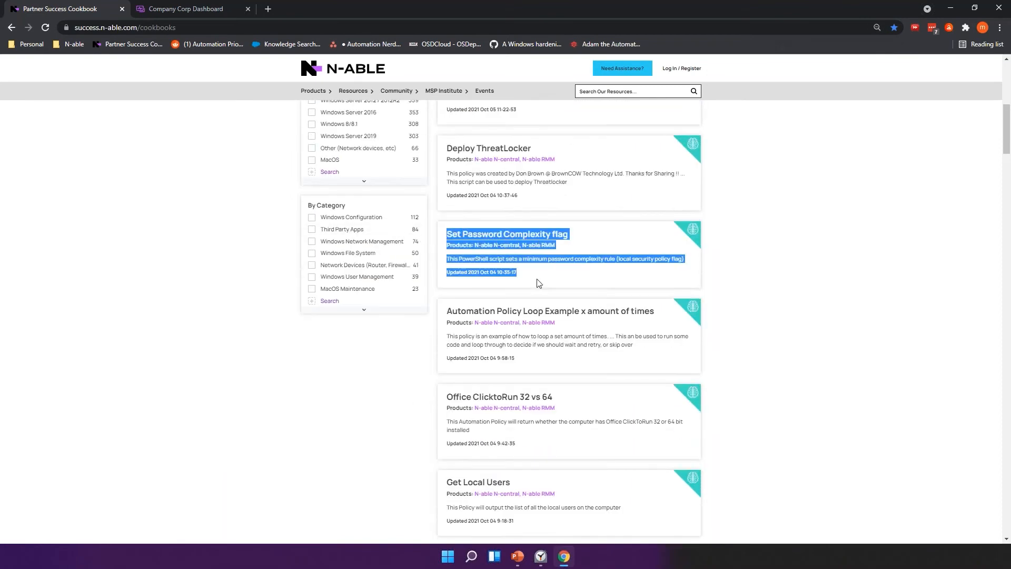
left_click(795, 271)
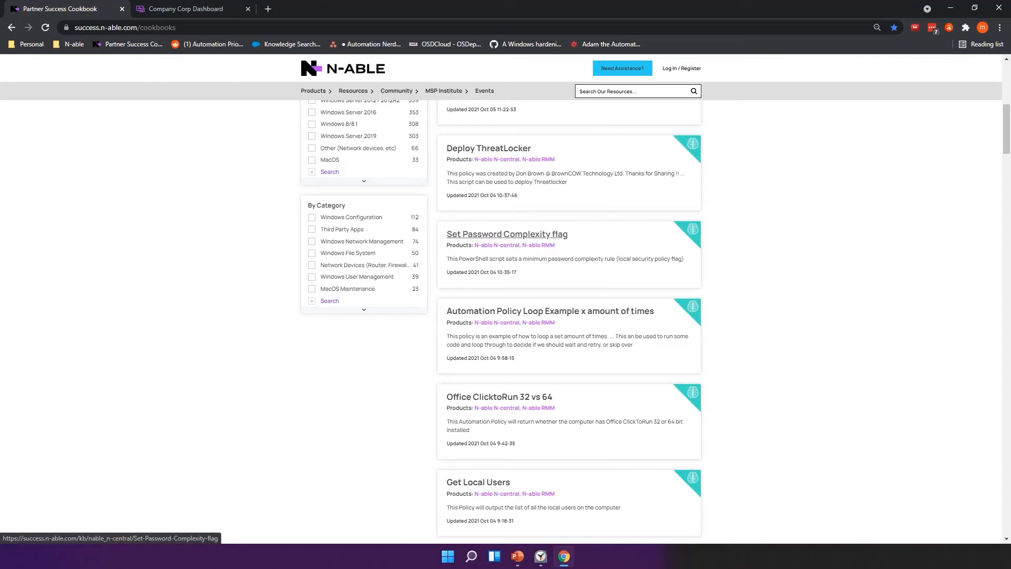
Highlight the Enable Bitlocker (PS1) entry with its description, finishing with nothing selected
scroll(661, 297, "down", 3)
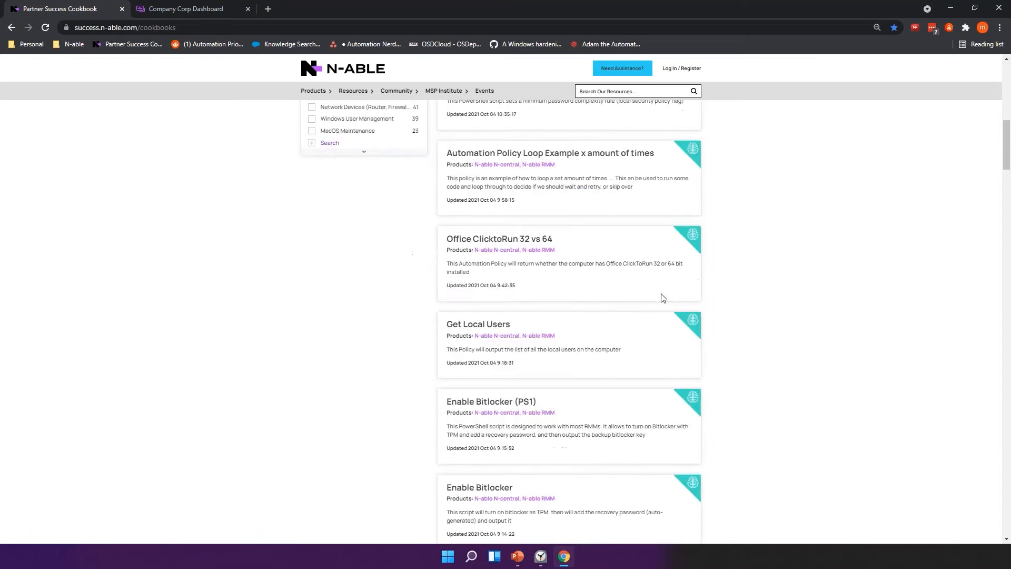
scroll(632, 311, "down", 1)
scroll(415, 351, "down", 3)
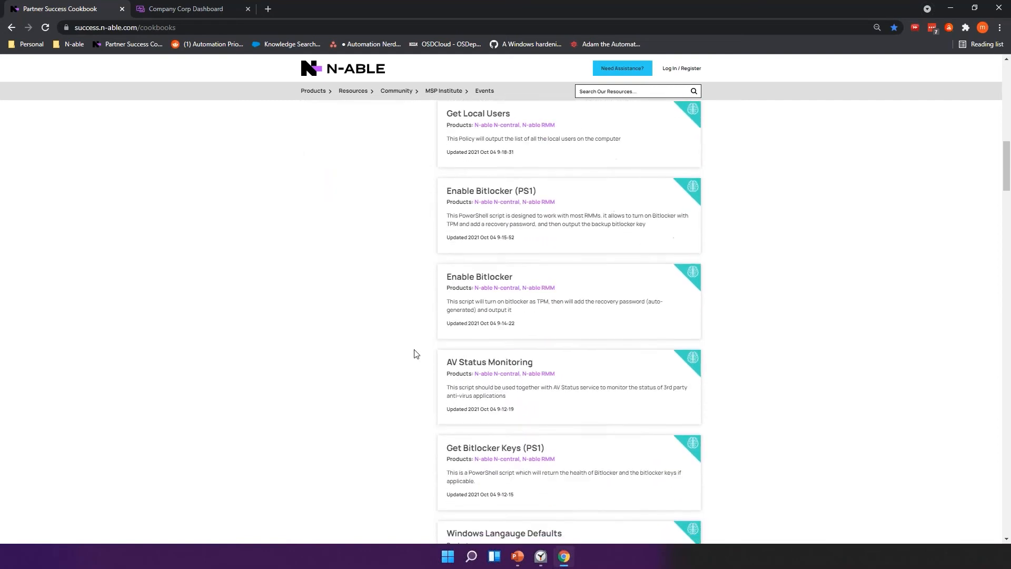
scroll(416, 353, "down", 1)
left_click_drag(446, 132, 547, 185)
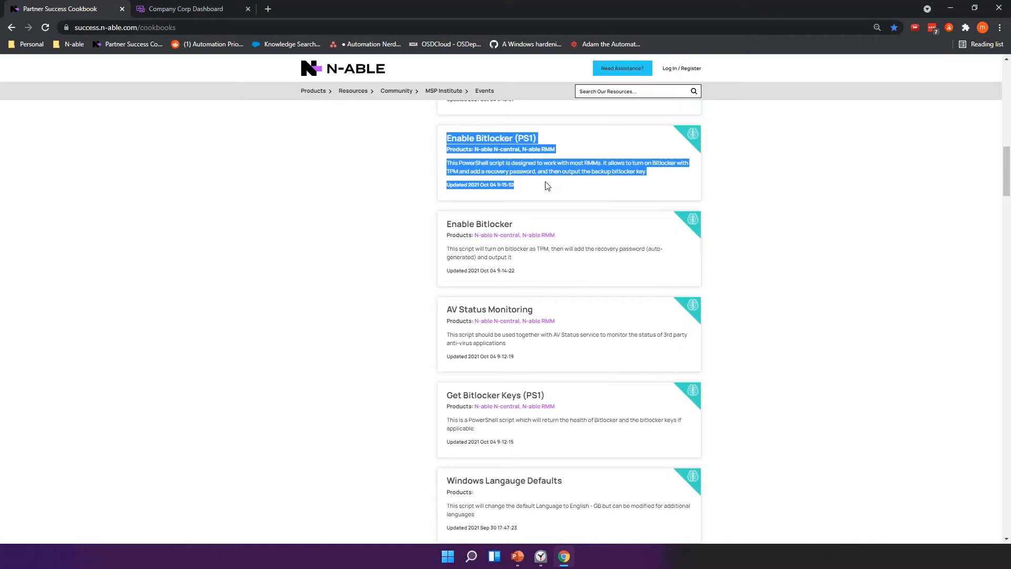
left_click(545, 187)
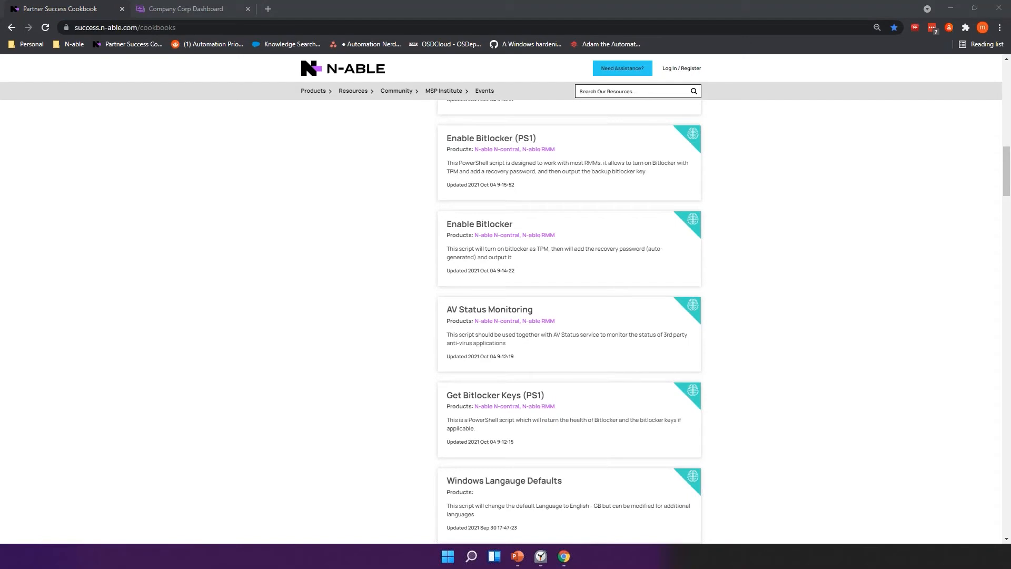
left_click(612, 247)
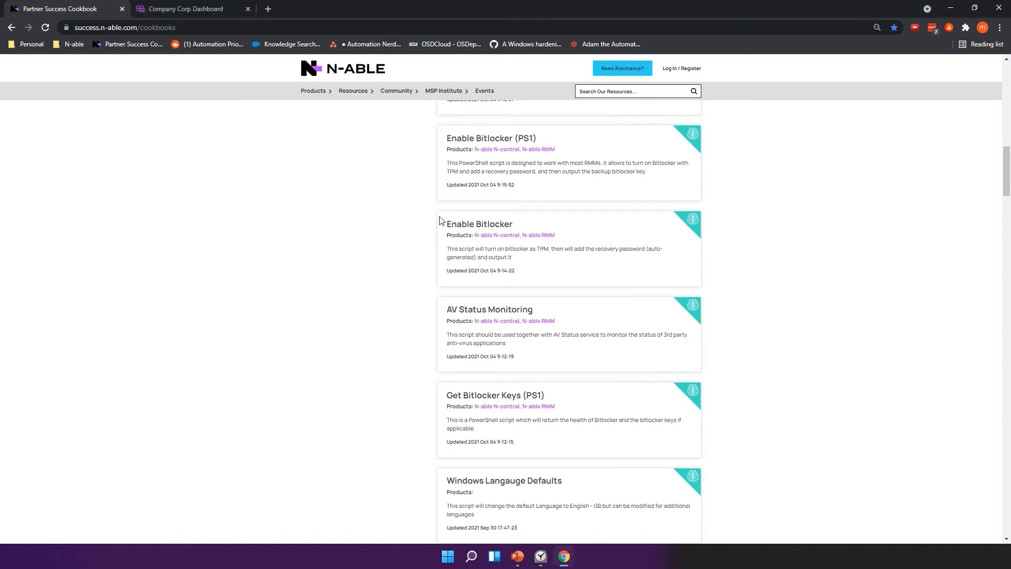
Find the Disable SMBv1 and Enable SMBv2 script in the results and highlight its title
scroll(454, 192, "down", 4)
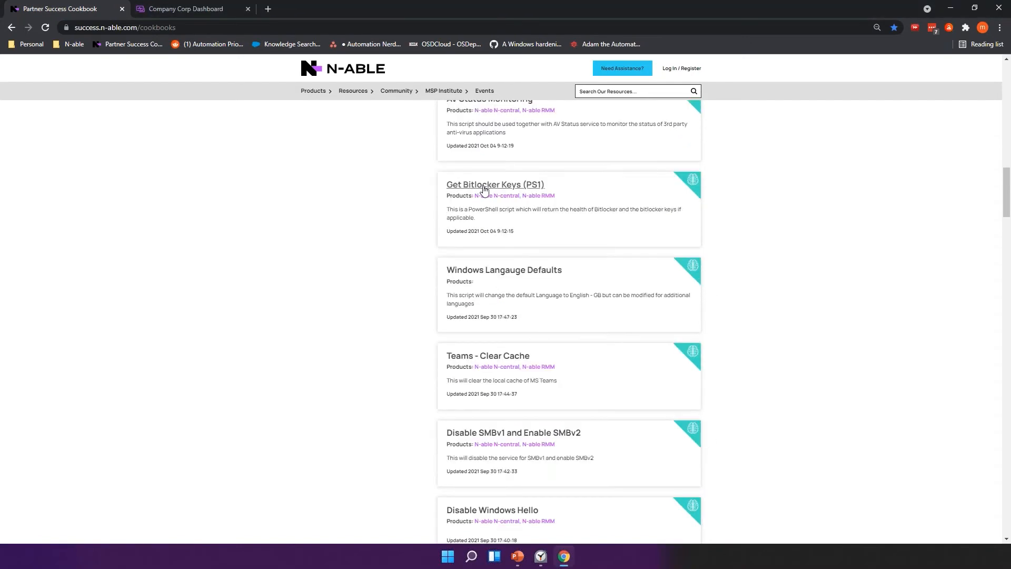
scroll(476, 188, "down", 5)
scroll(445, 110, "down", 2)
scroll(445, 108, "up", 1)
left_click_drag(446, 117, 602, 120)
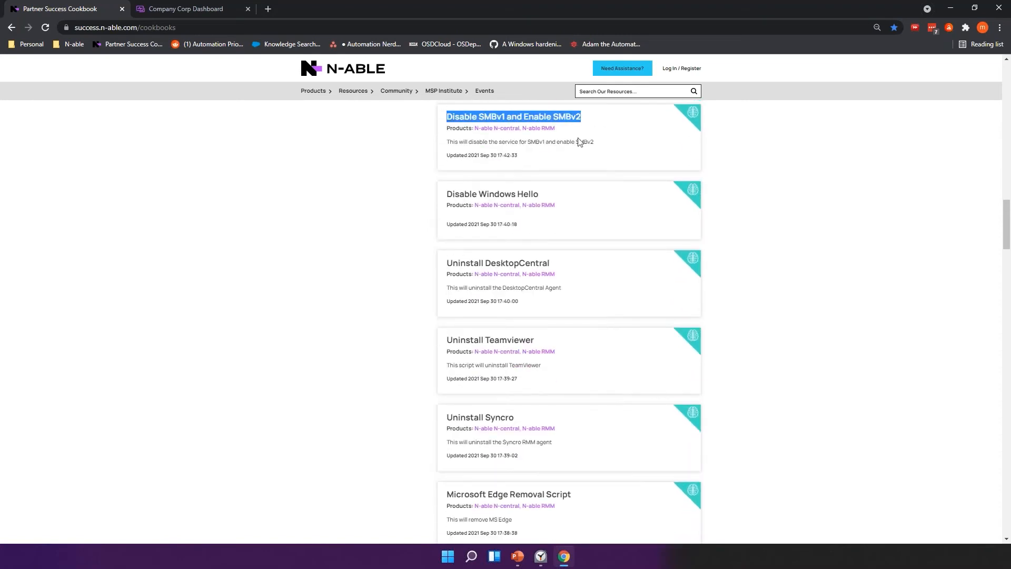
Find the Disable Autorun and Disable RDP scripts in the results and highlight each title in turn
scroll(407, 335, "down", 2)
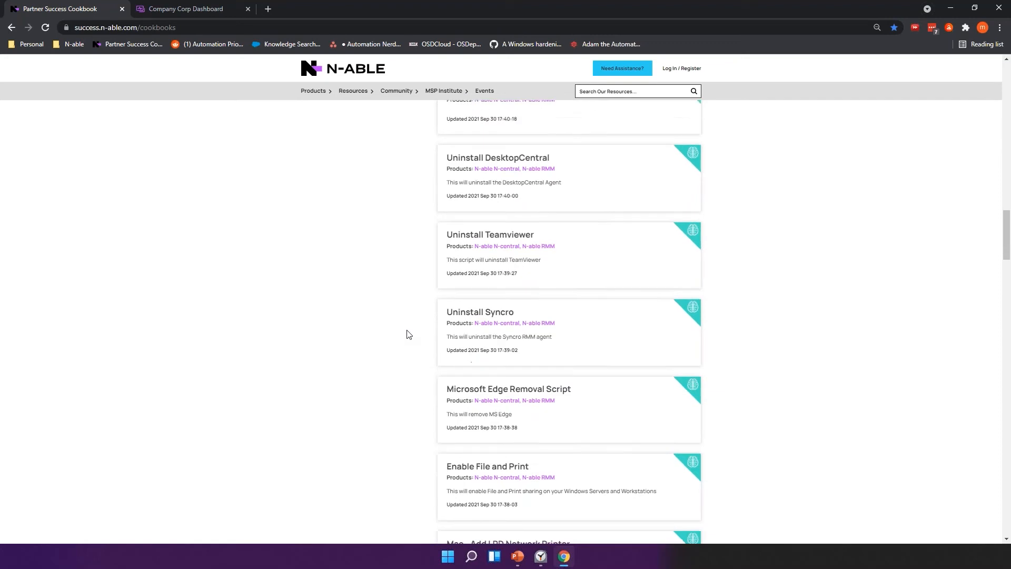
scroll(407, 335, "down", 3)
scroll(407, 334, "down", 2)
scroll(407, 334, "down", 16)
left_click_drag(449, 257, 529, 261)
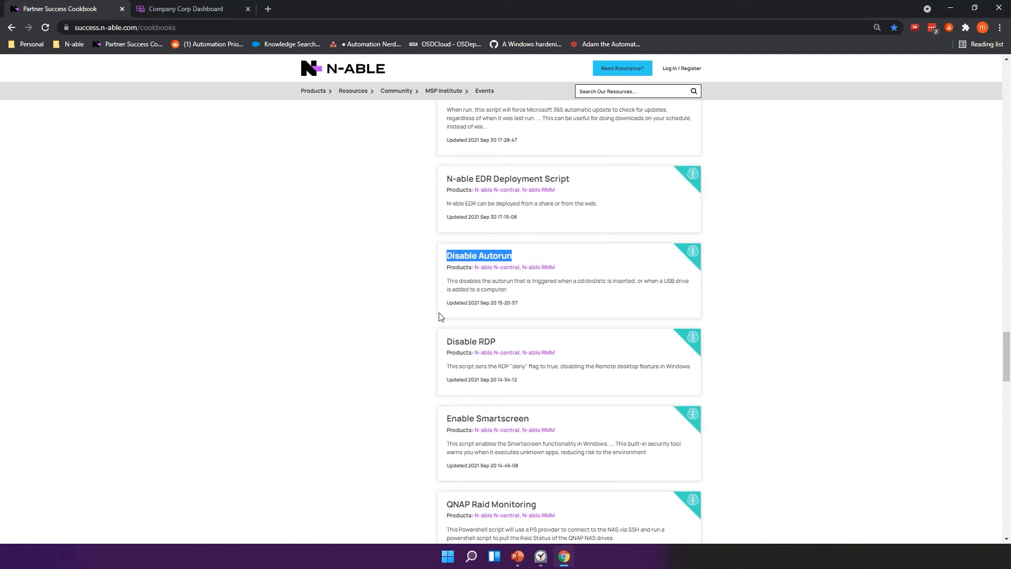
left_click_drag(446, 340, 524, 342)
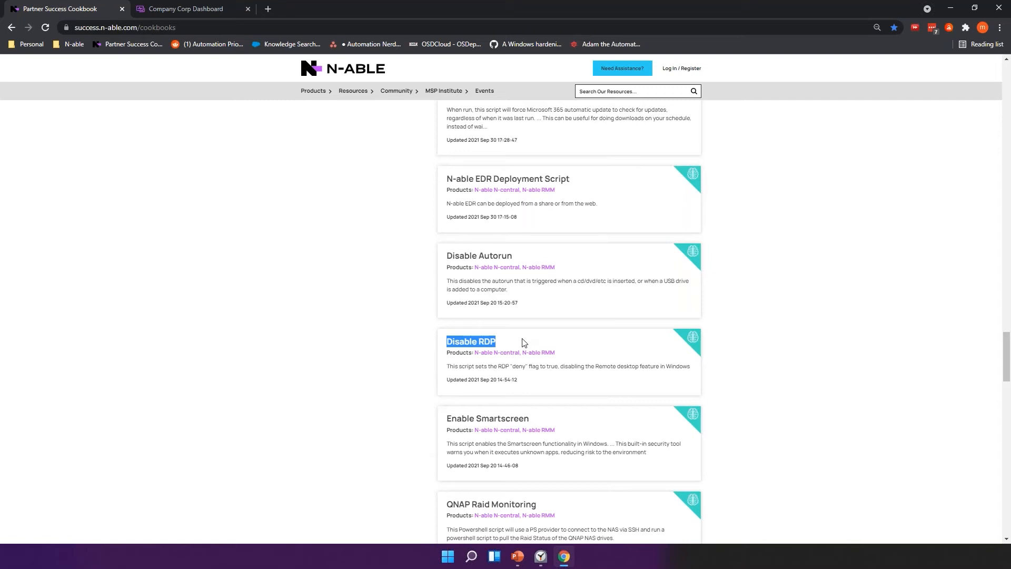
Highlight the Enable Smartscreen script's title, finishing with nothing selected
scroll(524, 342, "down", 3)
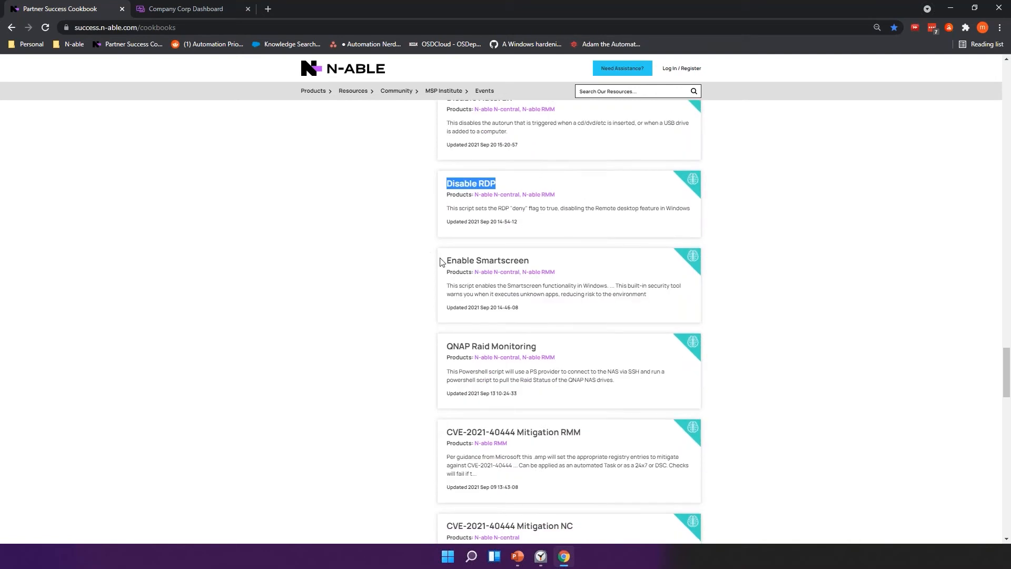
left_click_drag(441, 262, 530, 262)
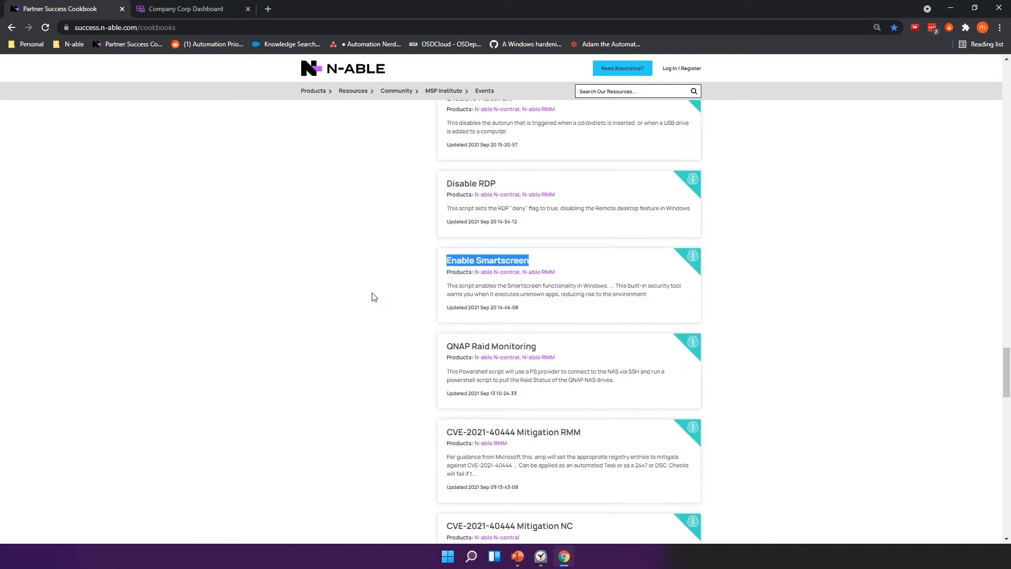
left_click(399, 260)
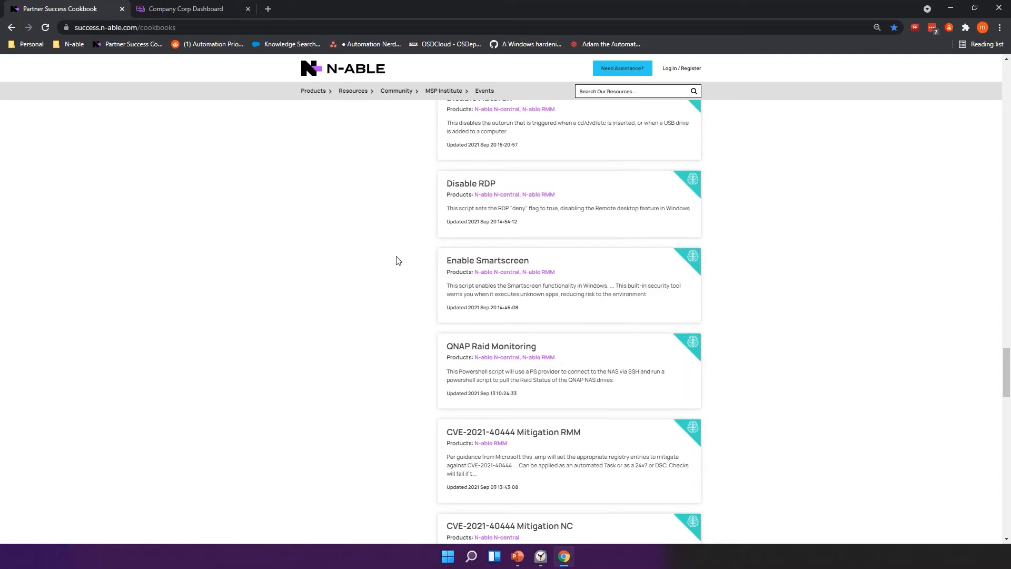
Find the Competitor RMM agents - N-able RMM entry on the second results page and highlight its title, finishing with nothing selected
scroll(468, 213, "down", 5)
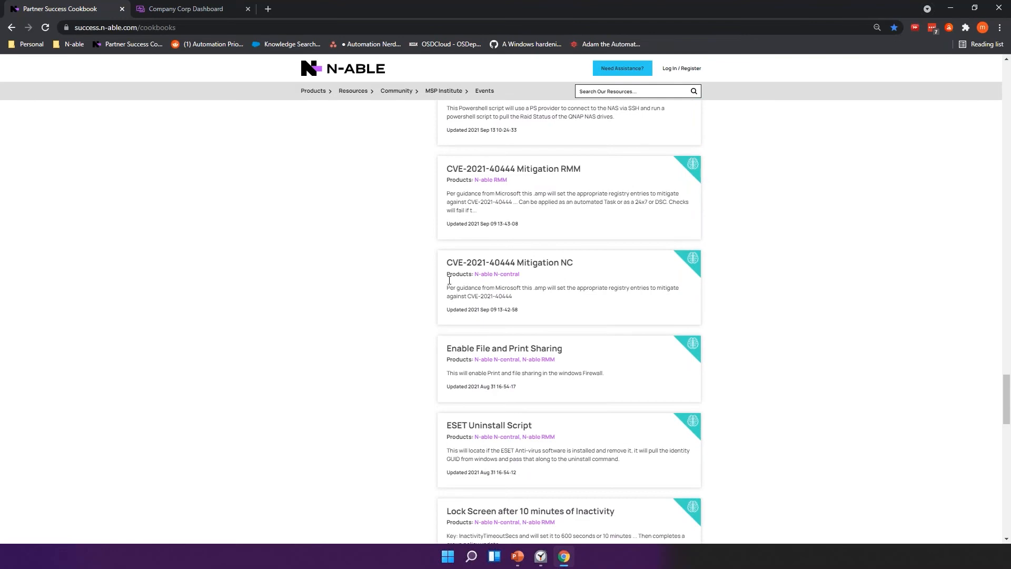
scroll(435, 273, "down", 10)
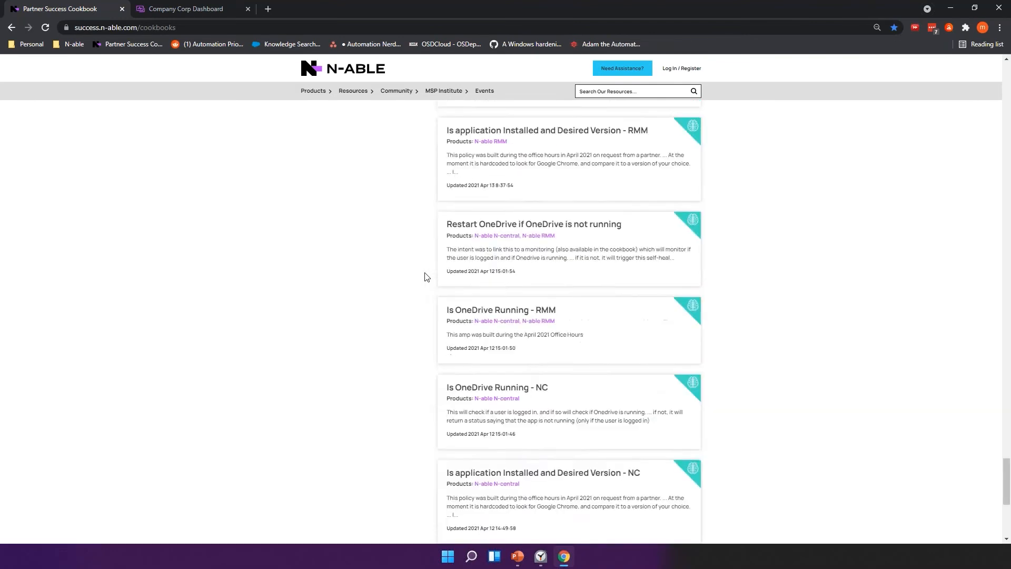
scroll(426, 275, "up", 10)
left_click_drag(441, 273, 627, 281)
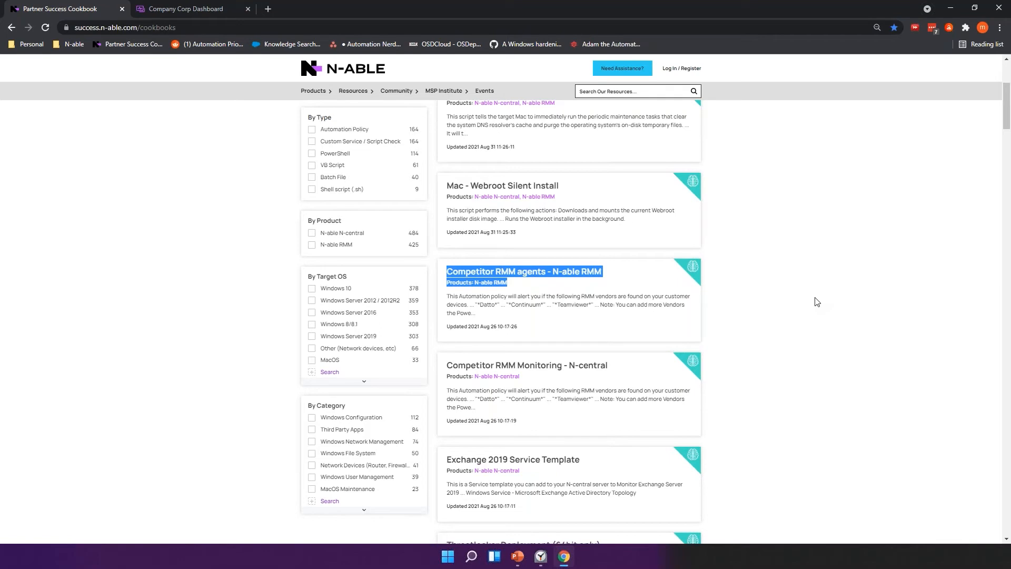
scroll(817, 301, "down", 10)
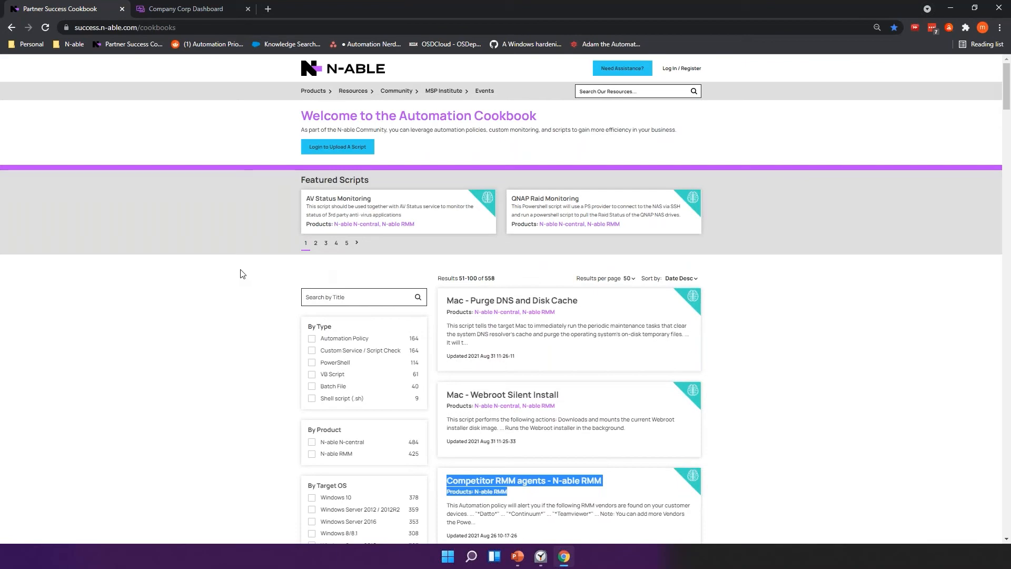
left_click(242, 274)
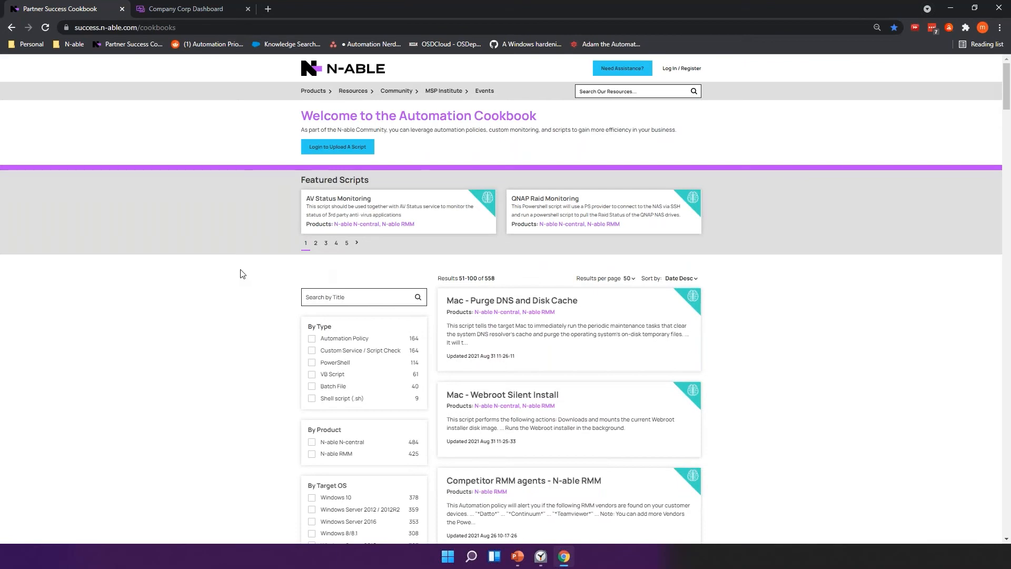
left_click(311, 363)
left_click(125, 28)
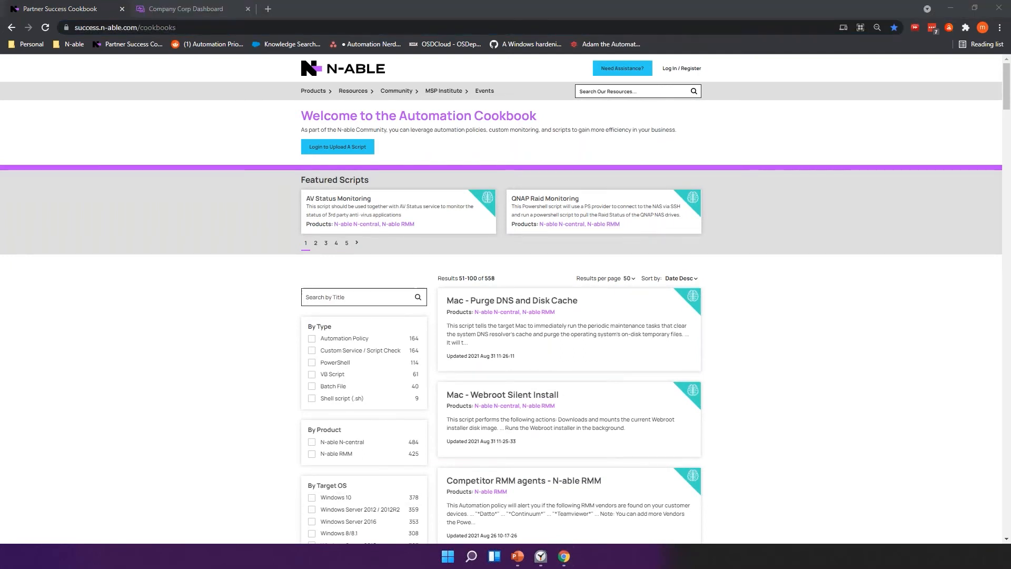
left_click(222, 303)
Switch to the Company Corp Dashboard in N-able RMM and open the Patch Management Workflow
key("ctrl+Tab")
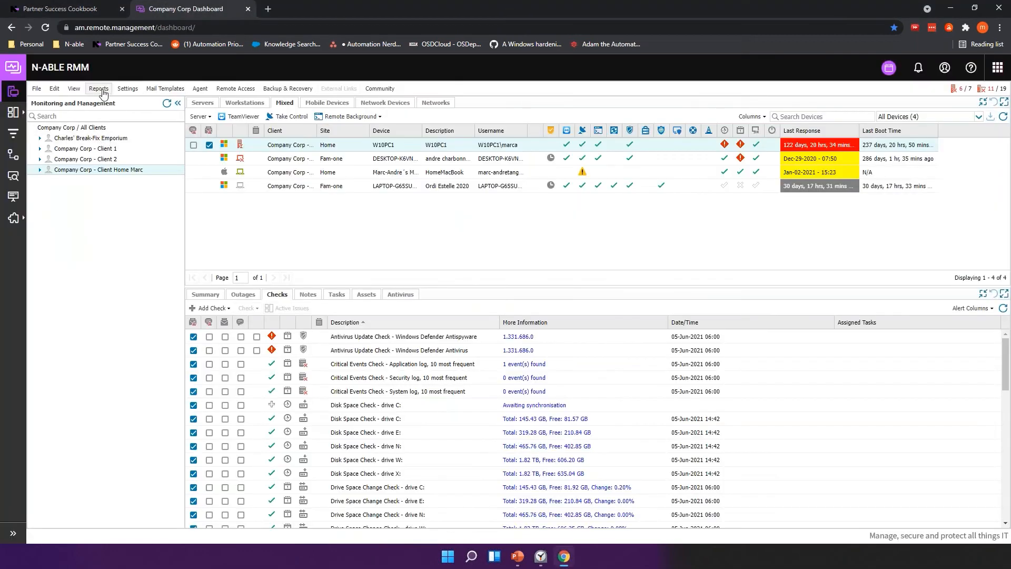
left_click(127, 88)
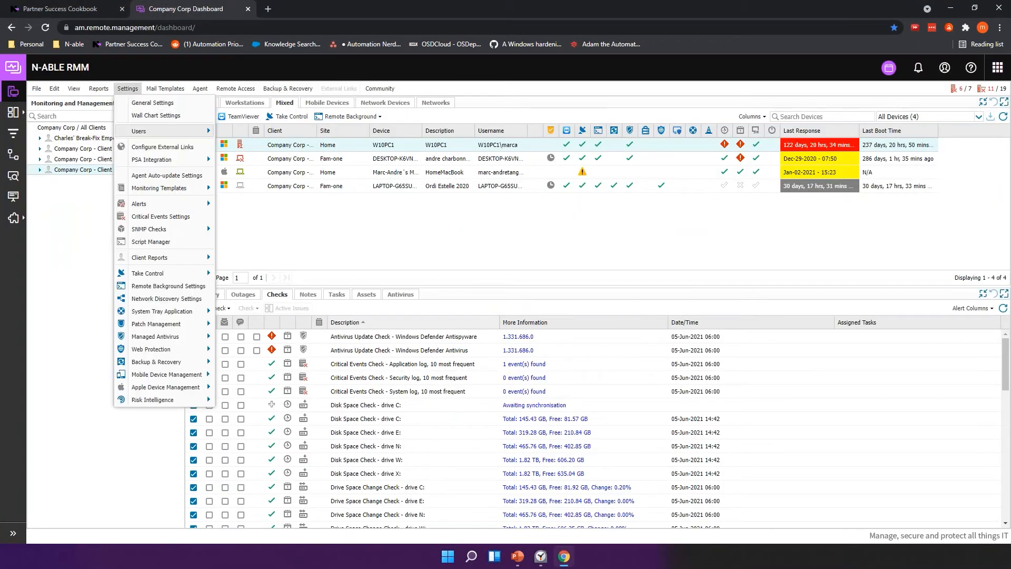
mouse_move(173, 324)
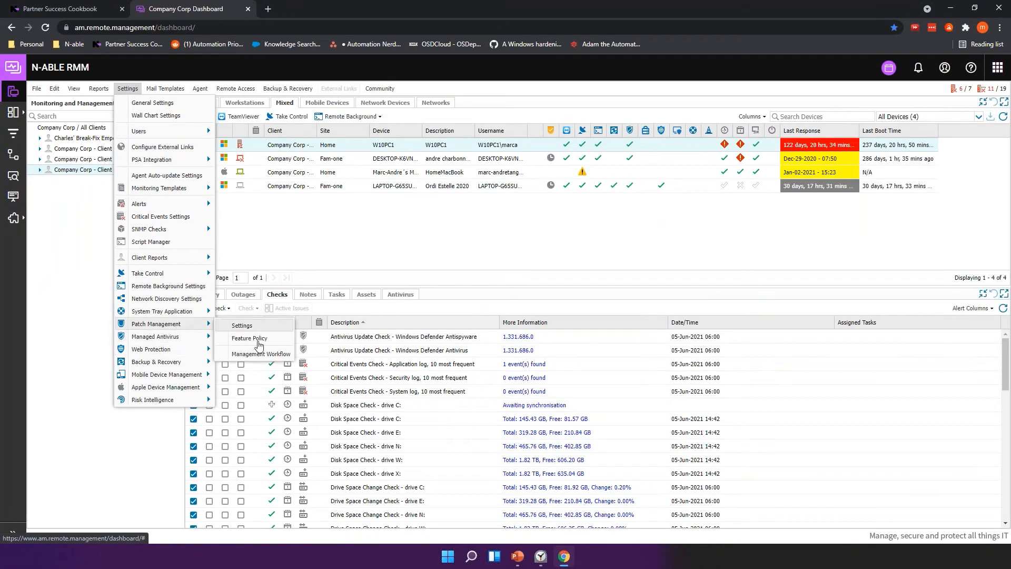
left_click(258, 357)
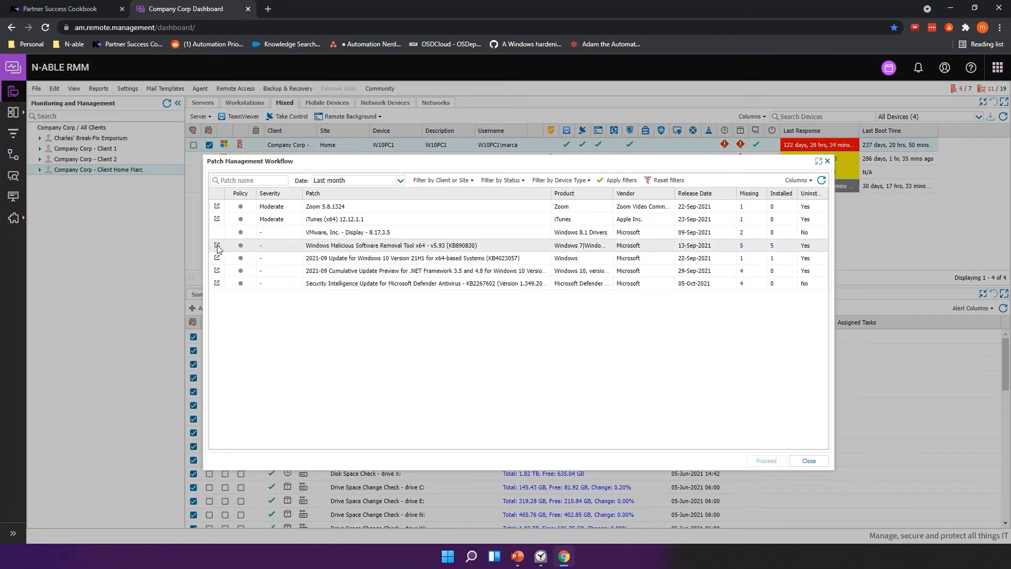
Select the Windows Malicious Software Removal Tool x64 patch and choose Approve for servers under Company Corp / All Clients
left_click(267, 246)
left_click(767, 461)
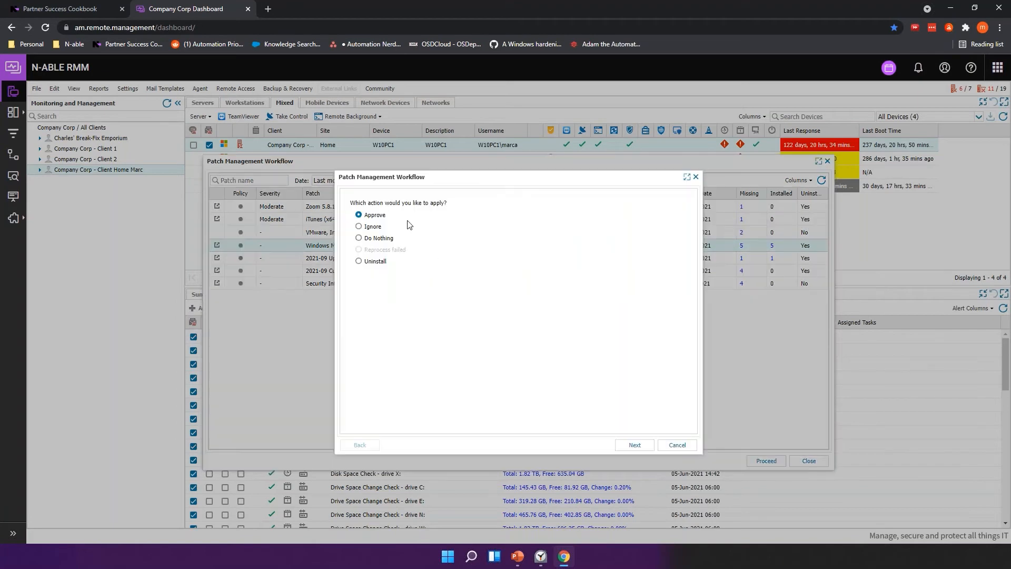
left_click(618, 444)
left_click(363, 274)
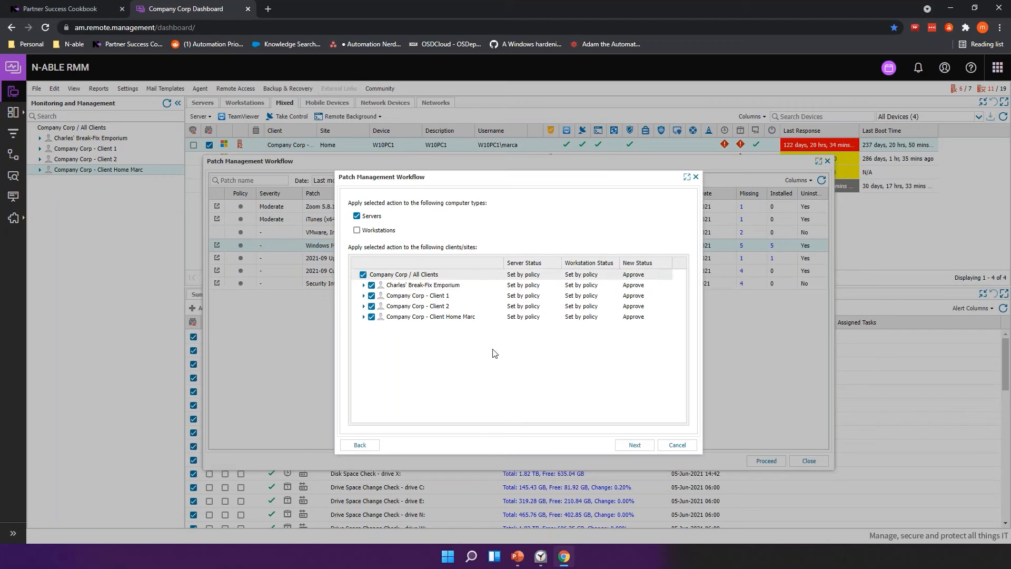
left_click(634, 445)
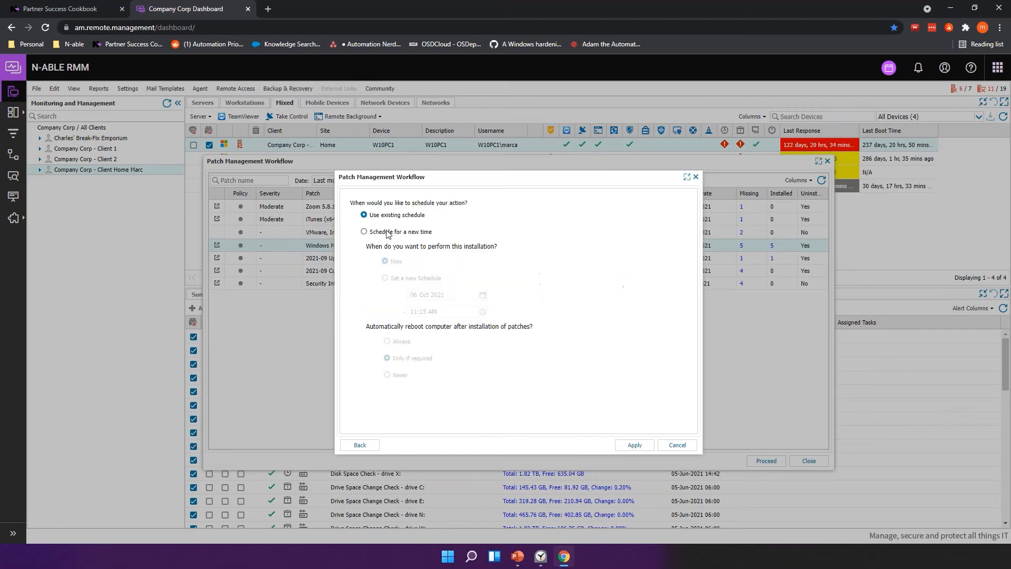
Choose Schedule for a new time for the patch approval, return to the action choice and cancel the approval
left_click(383, 234)
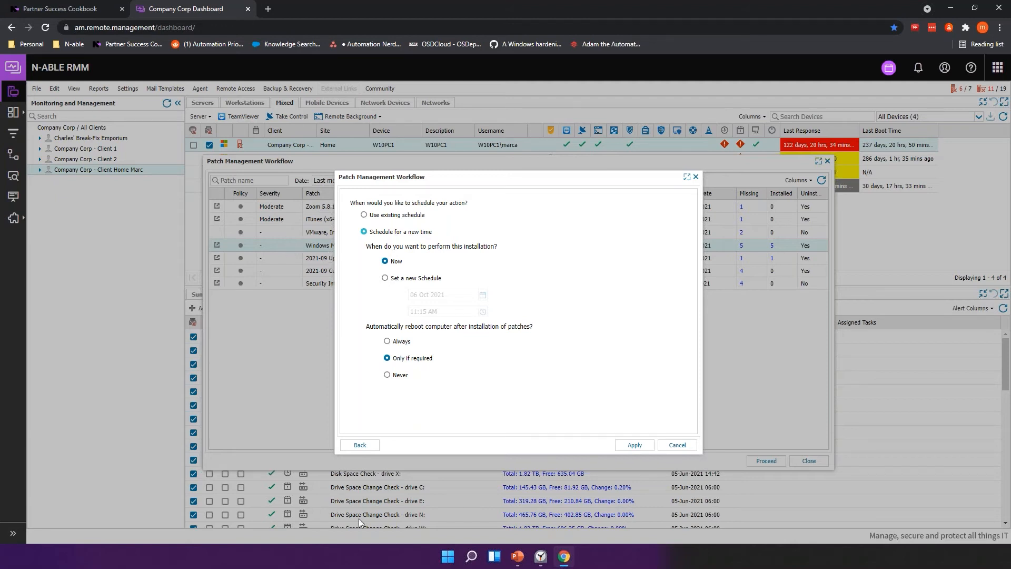
left_click(363, 445)
left_click(363, 445)
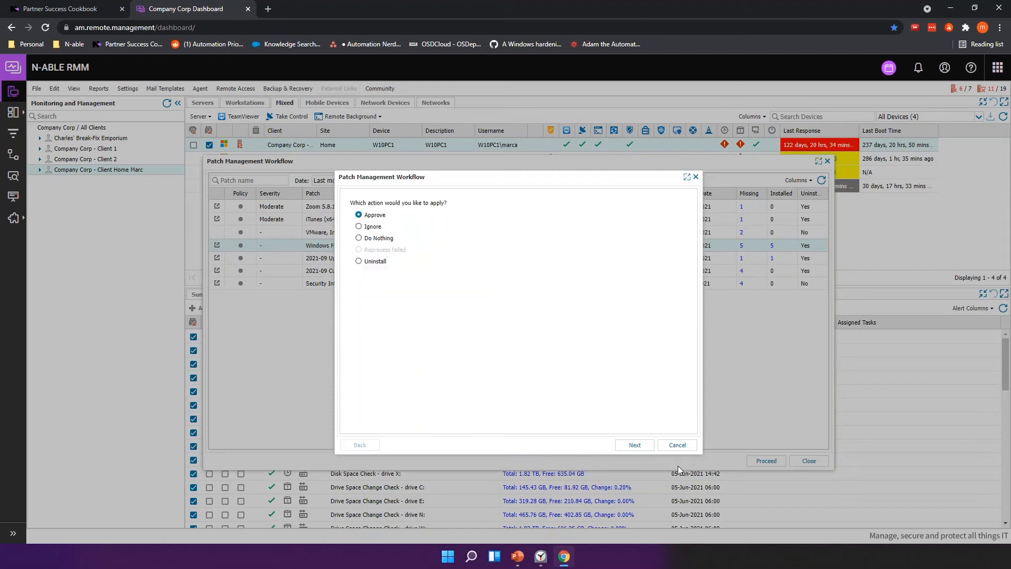
left_click(677, 445)
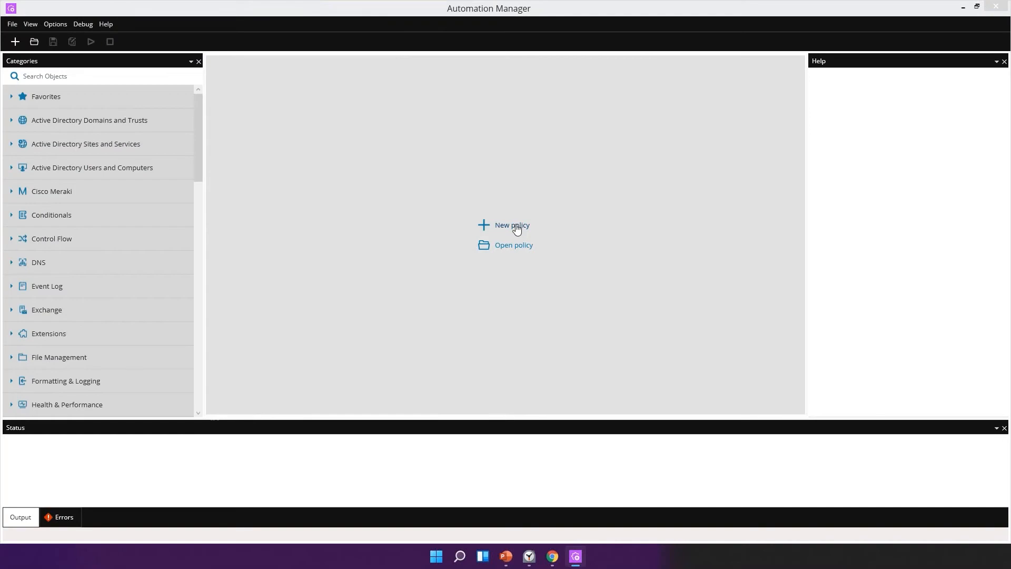
Create a new policy in Automation Manager named asdf with the description asdf
left_click(513, 225)
type("asdf")
left_click(512, 275)
type("asdf")
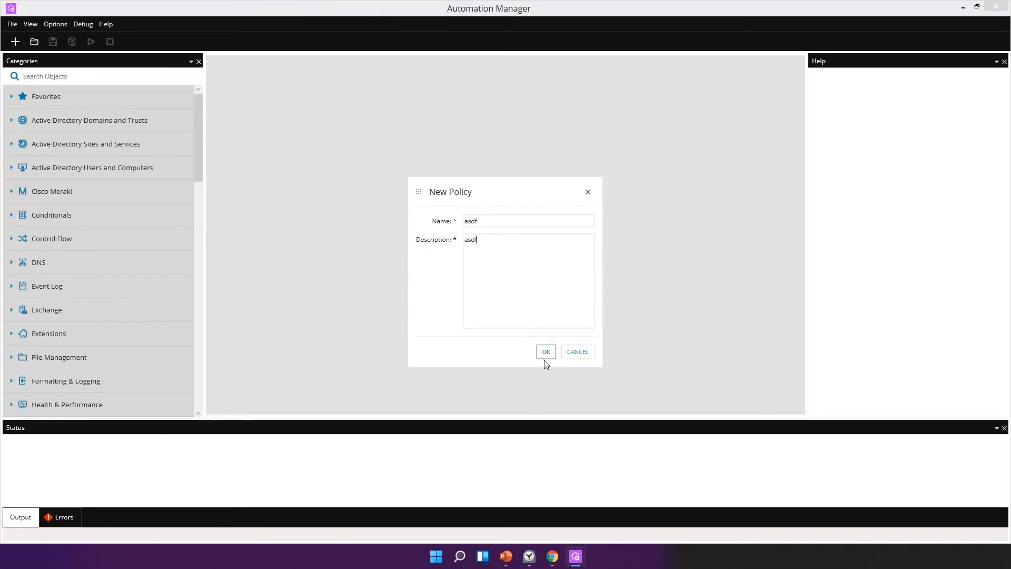
left_click(546, 352)
Add a For Each object from Control Flow between the policy's input and output, finishing with nothing selected
left_click(93, 237)
left_click_drag(61, 273, 509, 248)
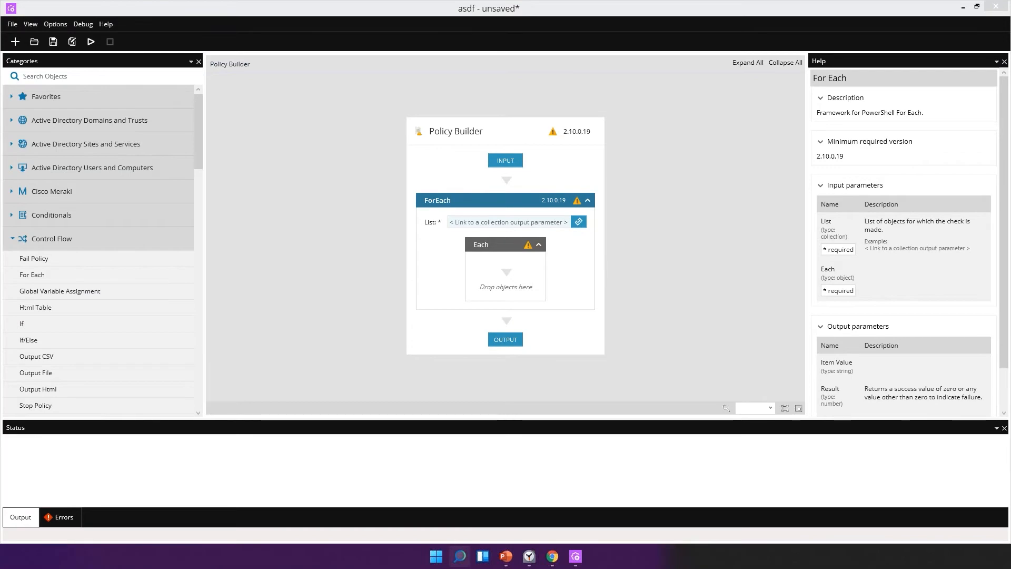
key("Return")
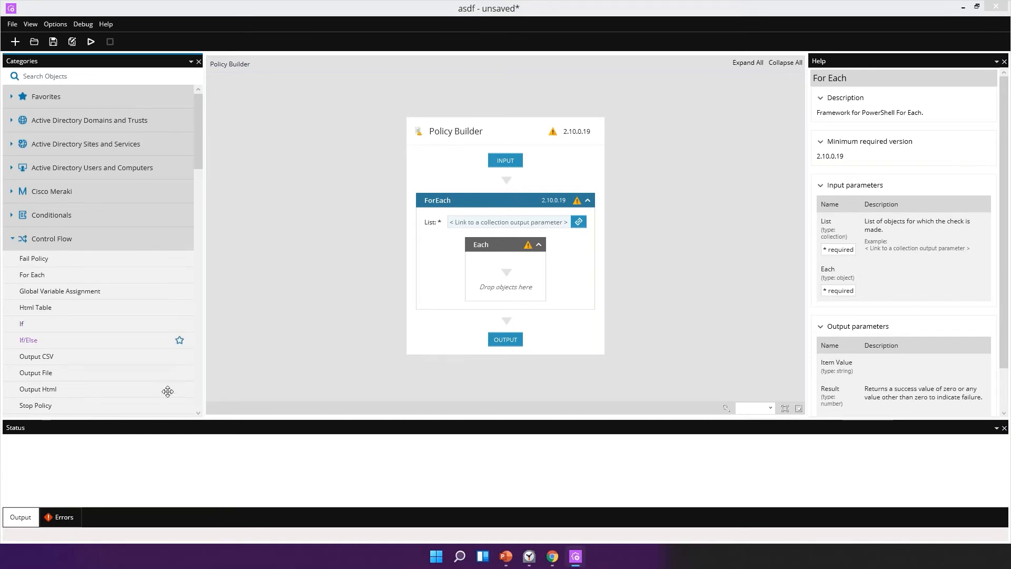
left_click(306, 297)
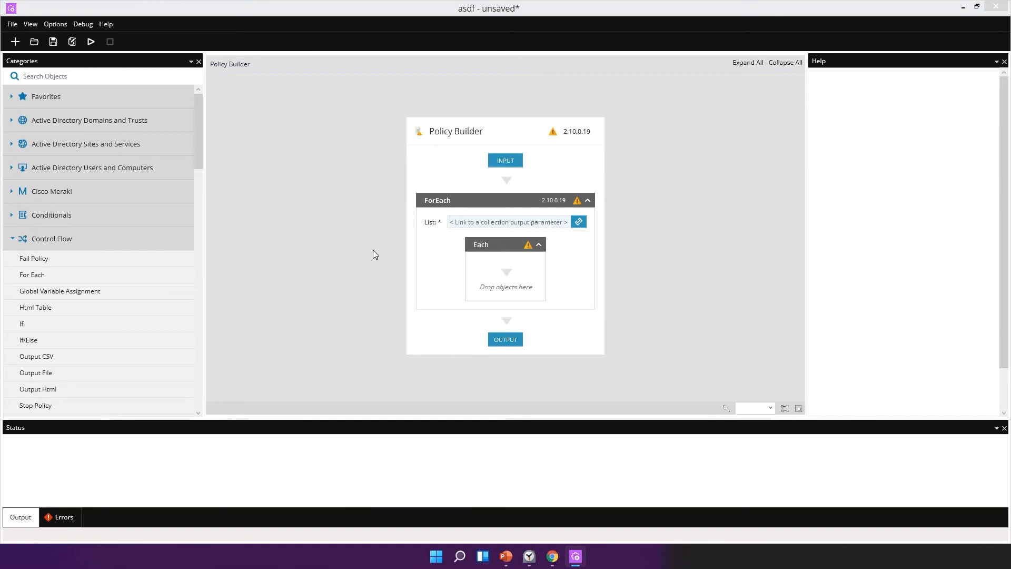
Return to the Partner Success Cookbook in Chrome, closing the Patch Management Workflow, and search the scripts by title for windows 11
left_click(552, 558)
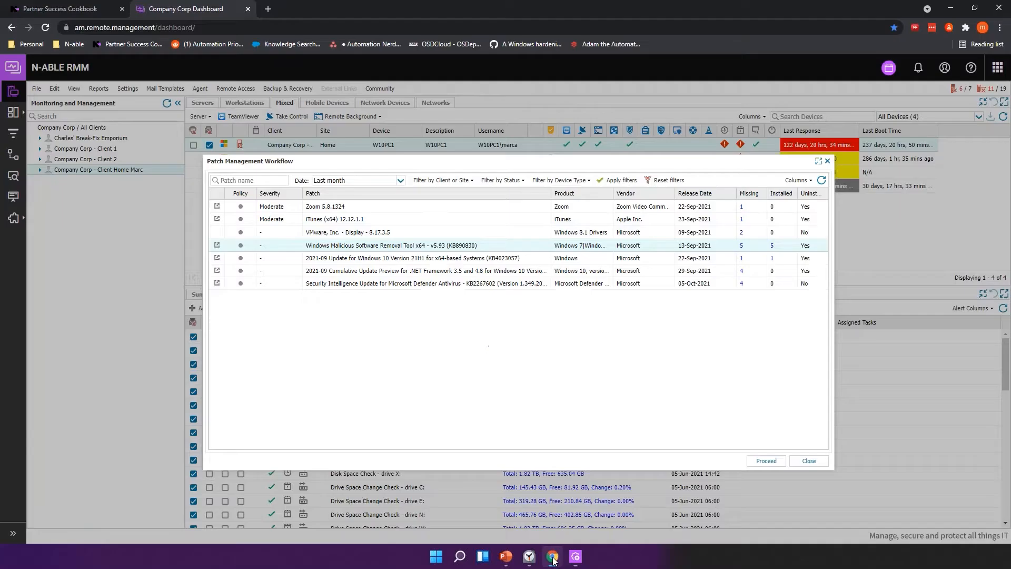
left_click(827, 160)
left_click(96, 7)
left_click(342, 298)
type("windows 11")
key("Return")
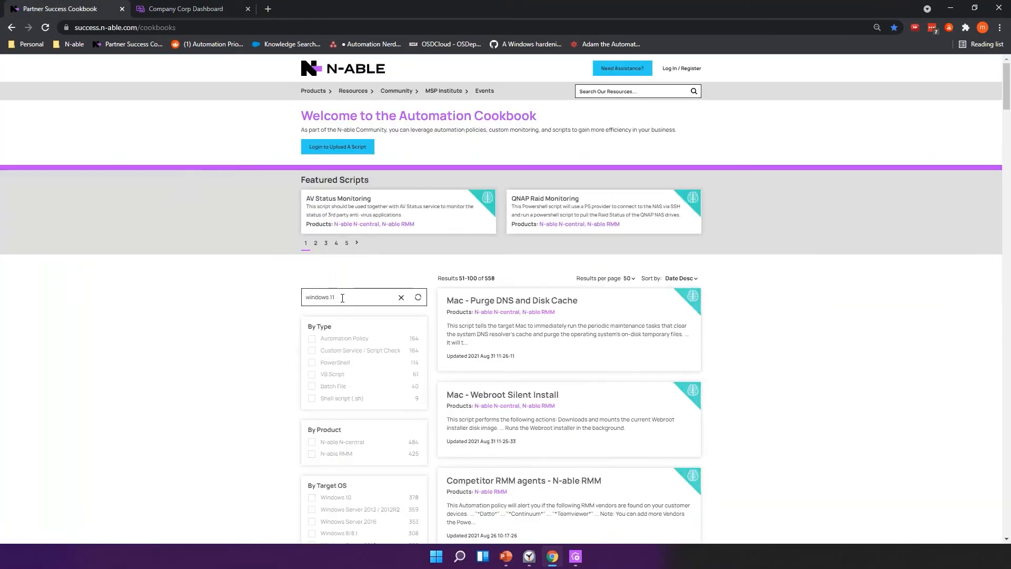
Copy the link address of the Windows 11 Compatibility Checker - RMM script from the results
scroll(493, 291, "down", 1)
right_click(493, 291)
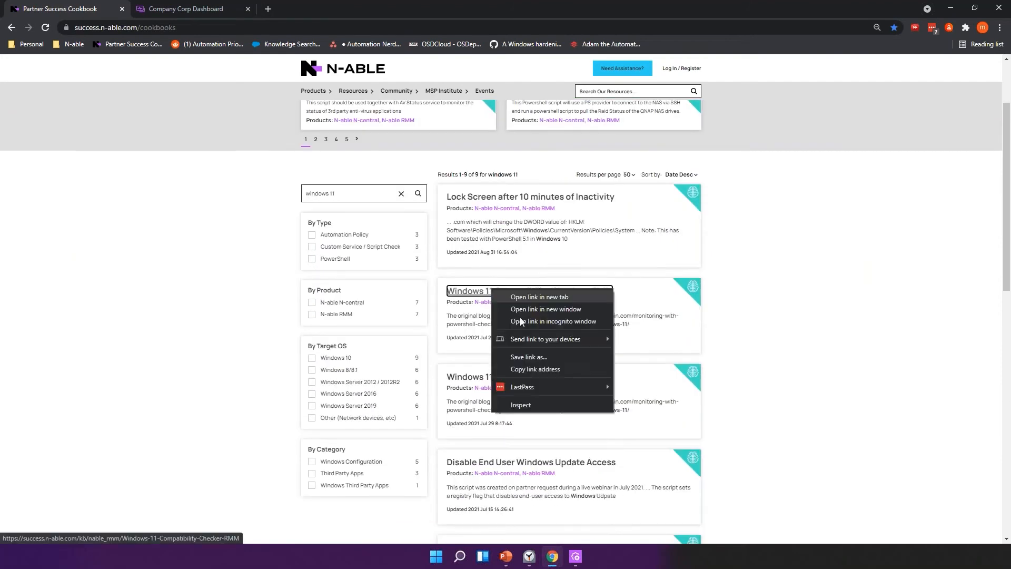
left_click(526, 369)
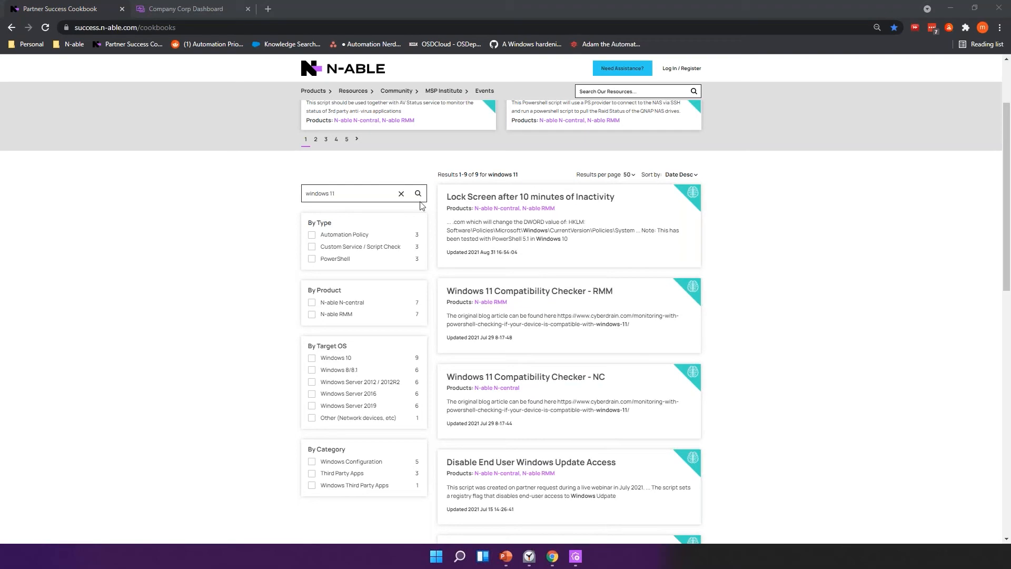
Open the Windows 11 Compatibility Checker - RMM article and highlight the original blog article's URL in its description
left_click(491, 290)
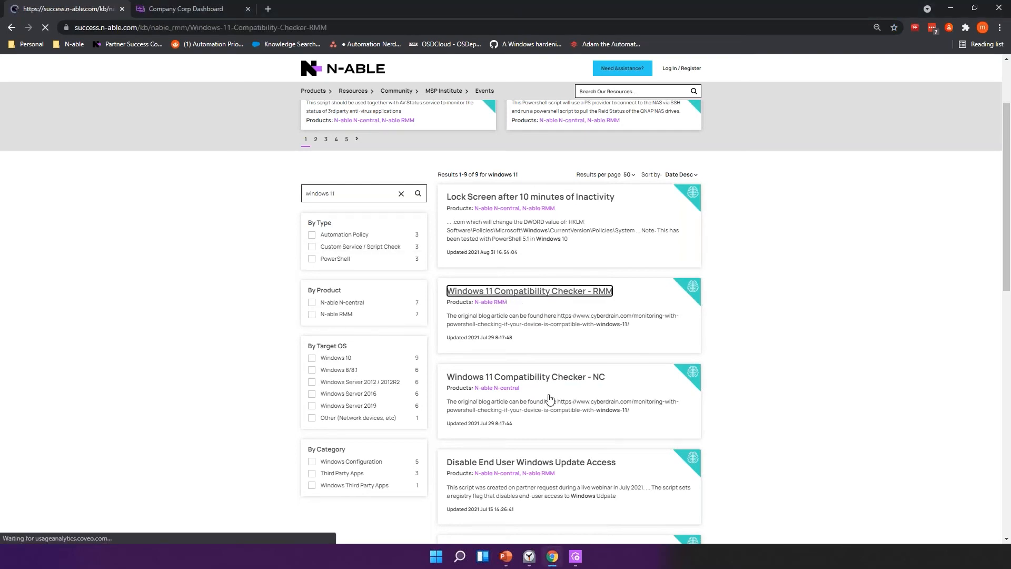
scroll(356, 295, "down", 1)
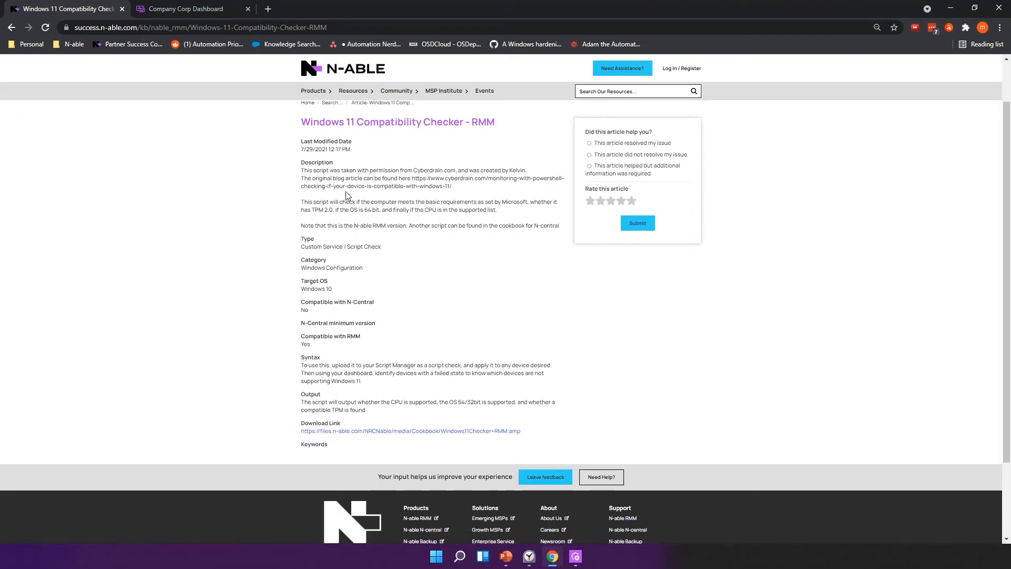
left_click_drag(450, 185, 413, 179)
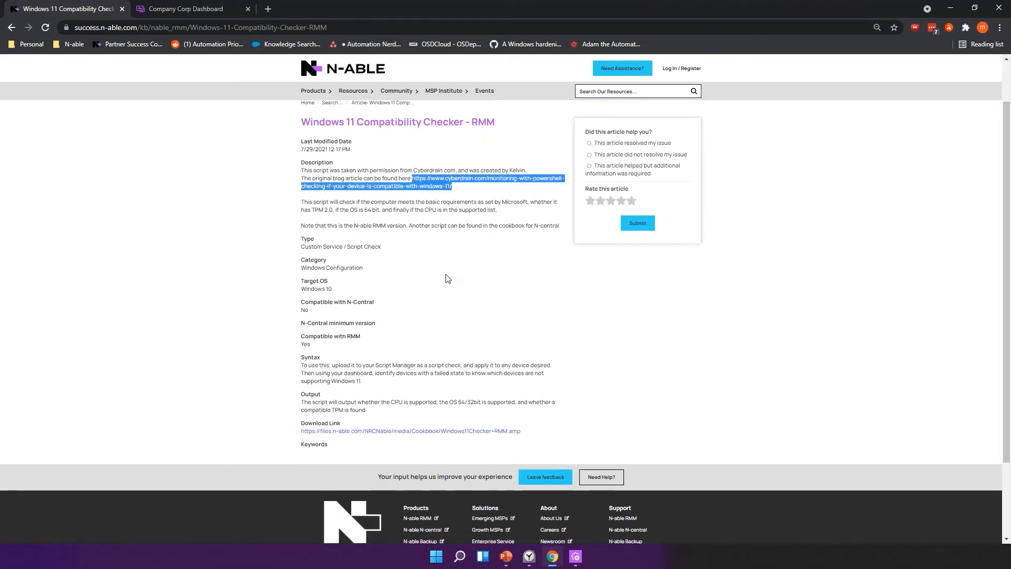
Download the Windows 11 Compatibility Checker's .amp file and switch to the Company Corp Dashboard
left_click(428, 432)
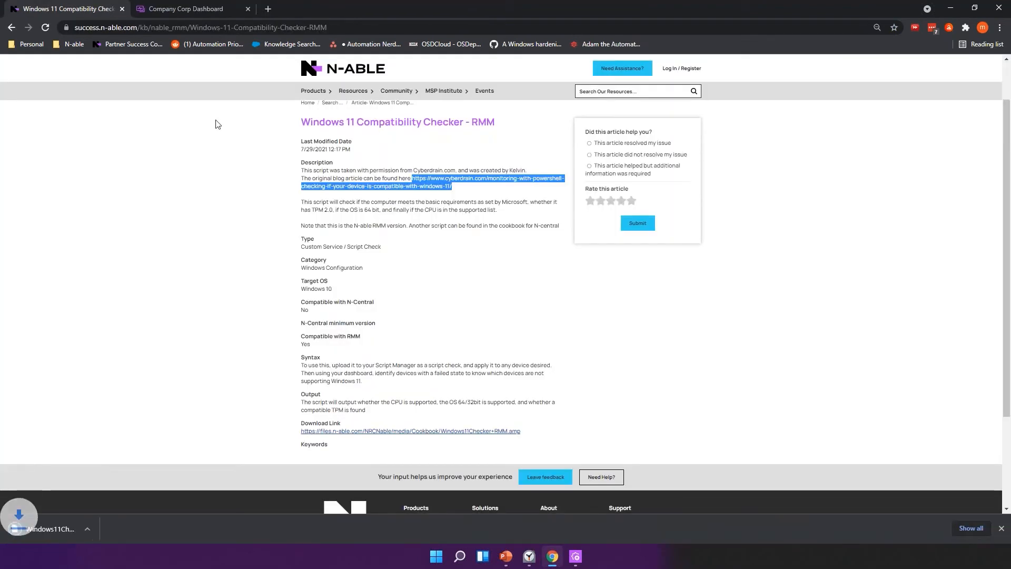
left_click(176, 9)
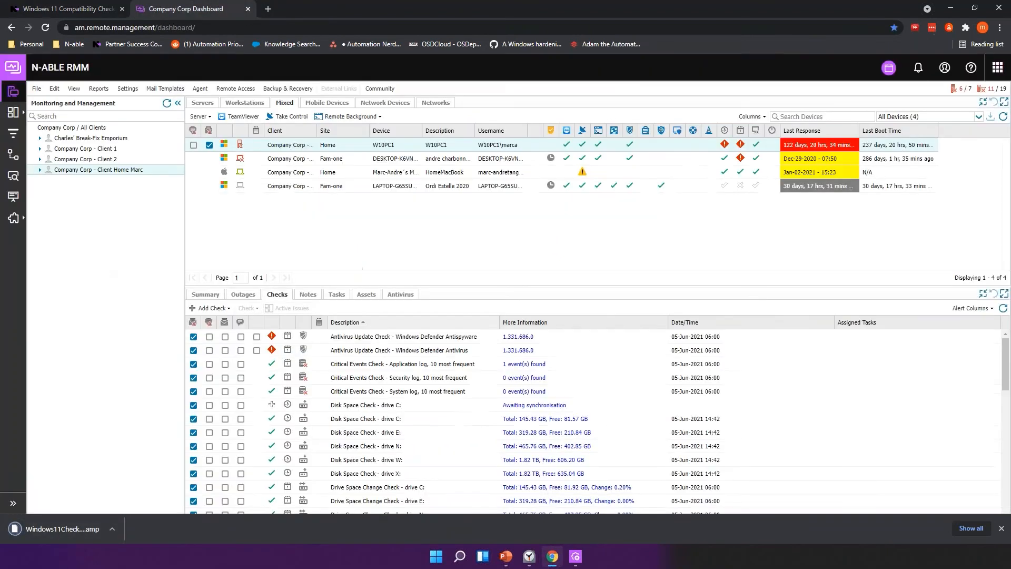
Start a new user-defined script in Script Manager and name it windows 11 compatiiblity check
left_click(128, 89)
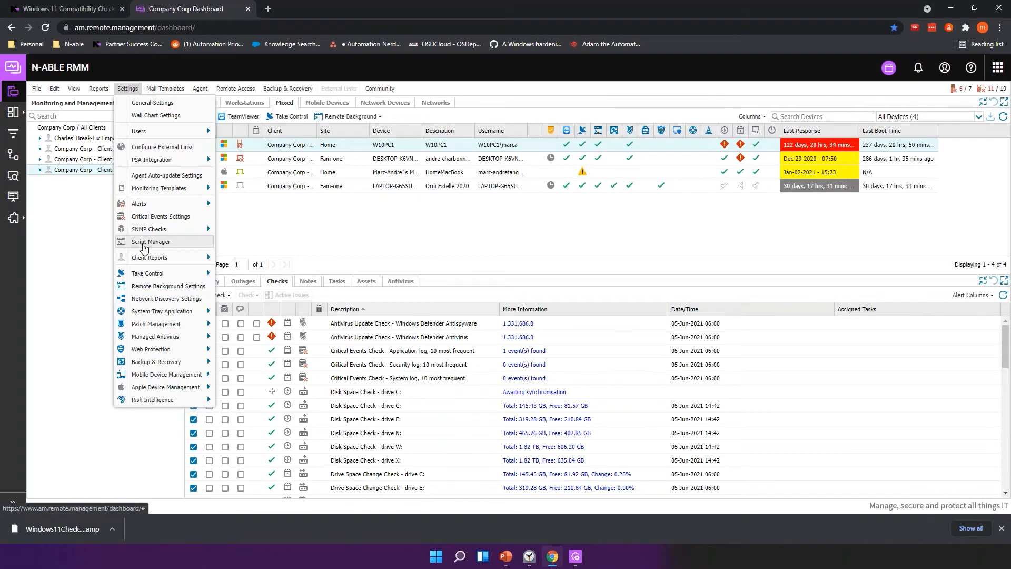
left_click(152, 246)
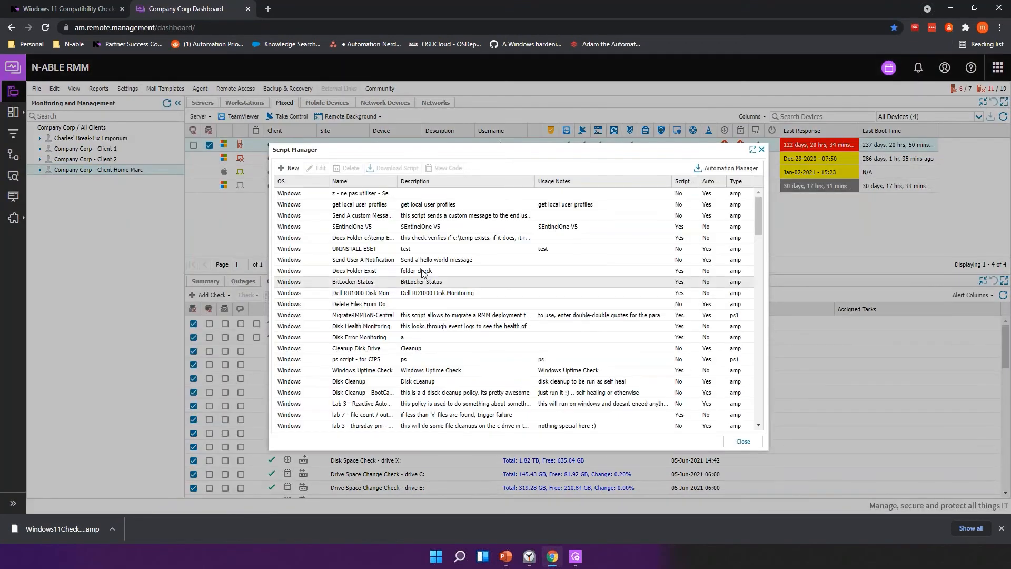
left_click(287, 168)
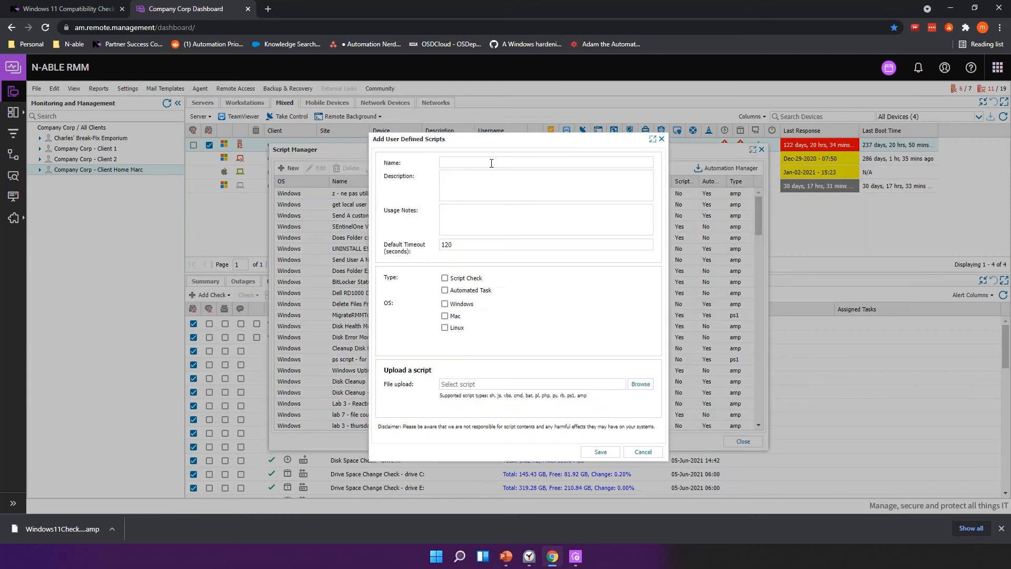
left_click(489, 163)
type("windows 11 compat check")
key("ctrl+shift+Left")
key("ctrl+shift+Left")
type("compatiiblity check")
Copy the script's name into its description and usage notes
key("ctrl+a")
key("ctrl+c")
key("Tab")
key("ctrl+v")
key("Tab")
key("ctrl+v")
key("Tab")
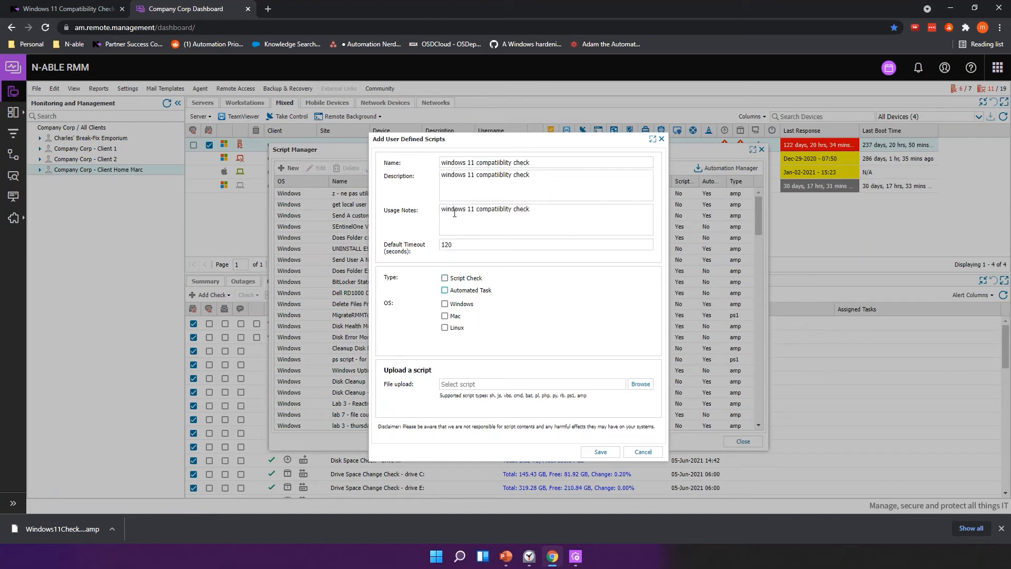
Define the script as a Script Check for Windows and save it with the Windows 11 checker .amp file from Downloads
left_click(446, 279)
left_click(447, 305)
left_click(641, 384)
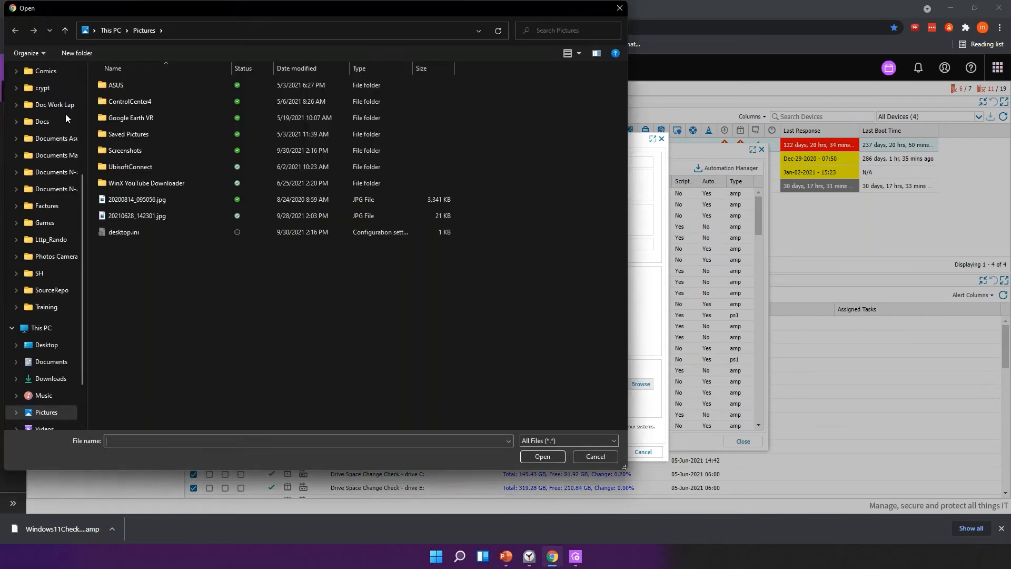
scroll(28, 312, "up", 4)
left_click(46, 93)
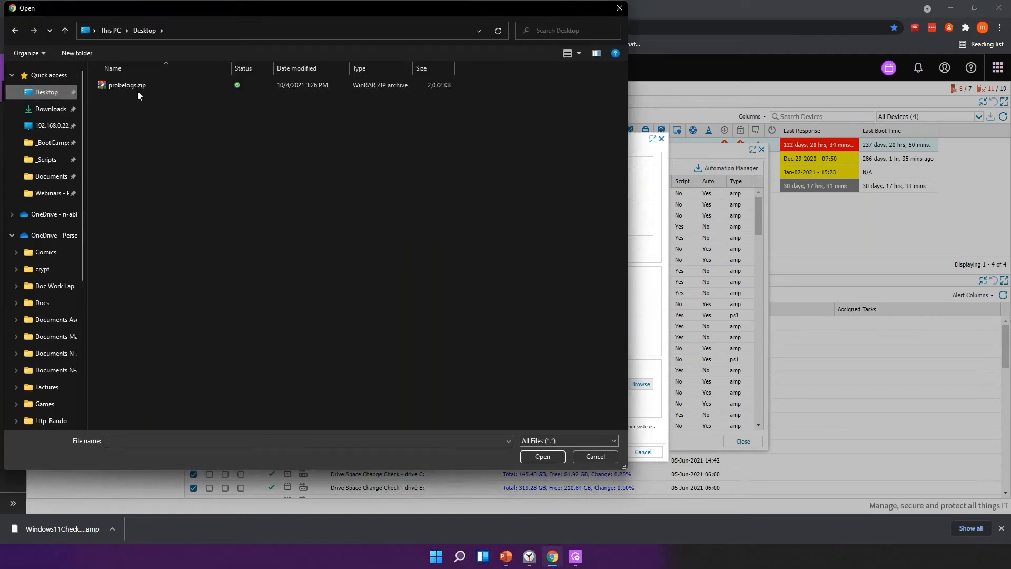
left_click(53, 109)
left_click(124, 100)
double_click(124, 101)
left_click(590, 453)
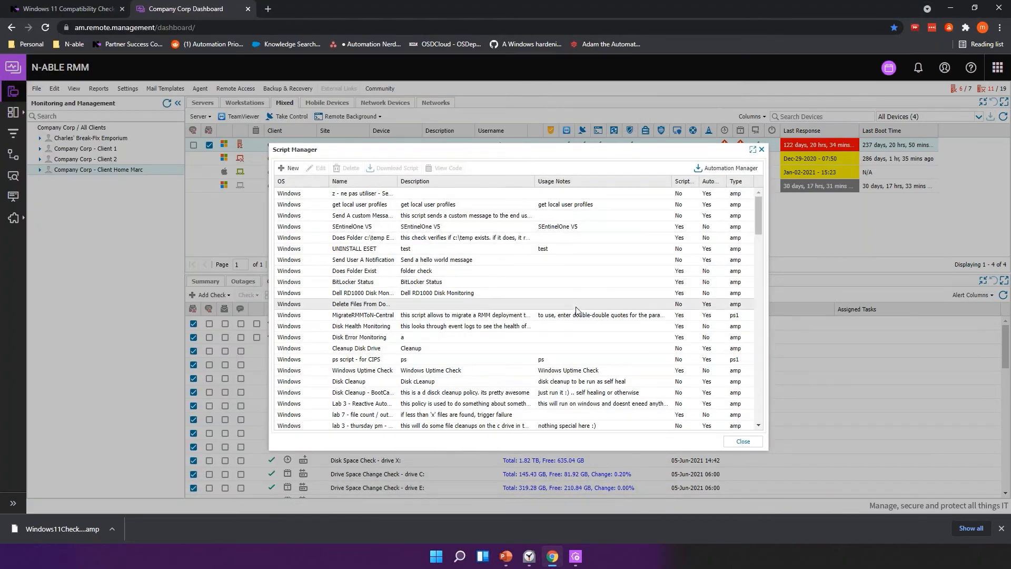
Locate the new Windows 11 script in the Script Manager list, then close Script Manager
scroll(481, 383, "down", 10)
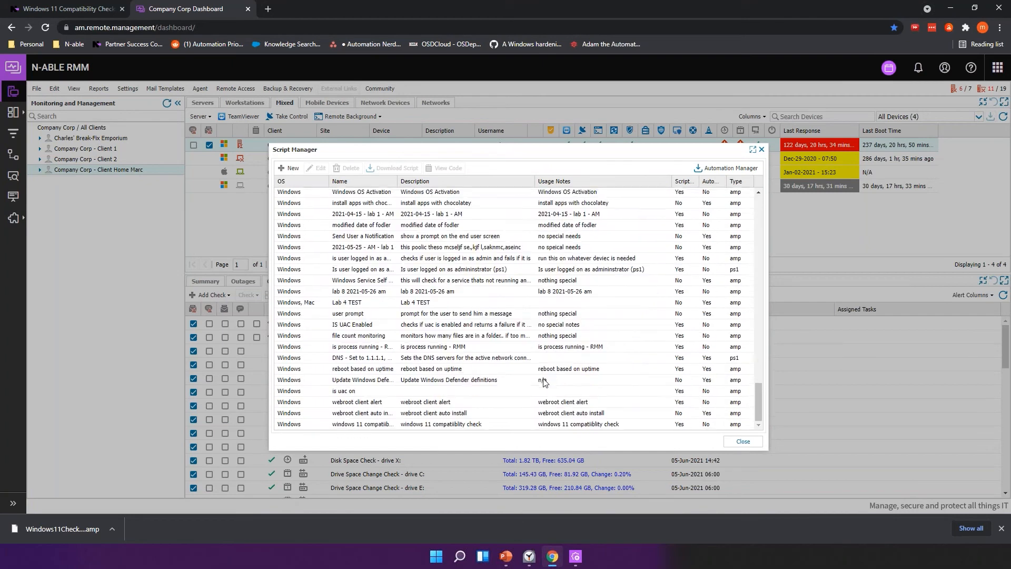
left_click(362, 425)
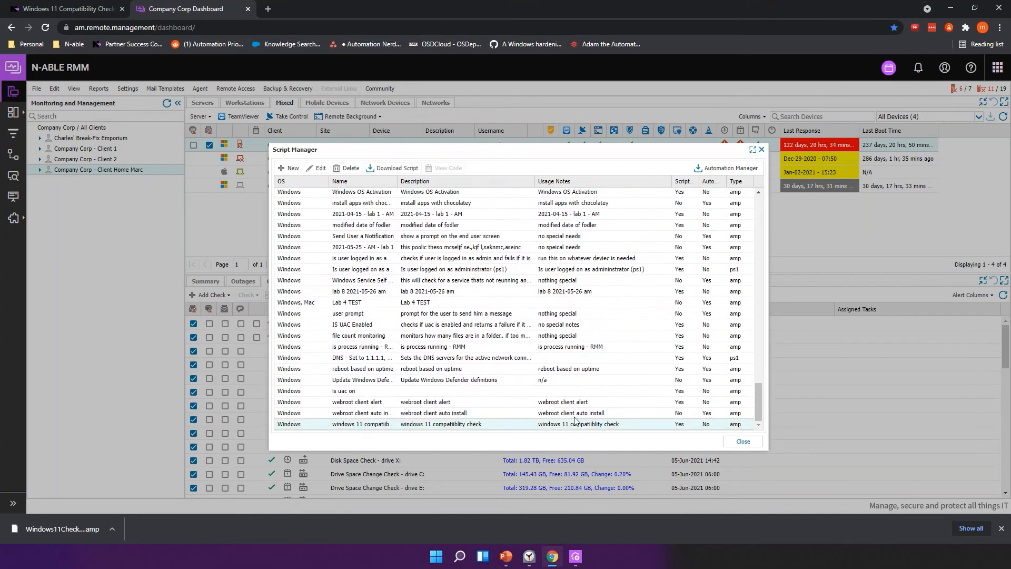
left_click(744, 442)
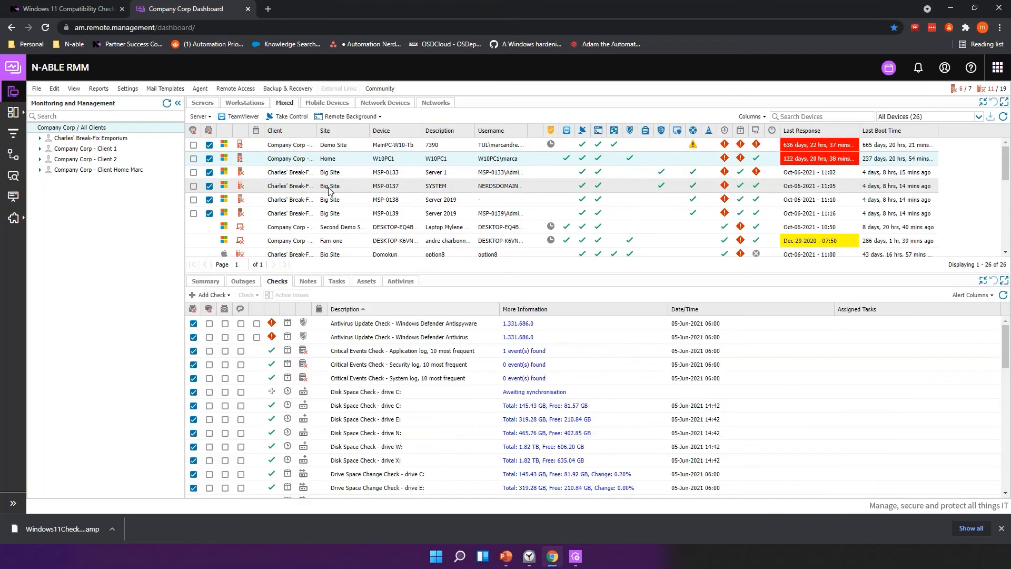
Add a DSC Script Check to device MSP-0137 using the user-defined windows 11 compatiiblity check script
left_click(329, 190)
left_click(212, 296)
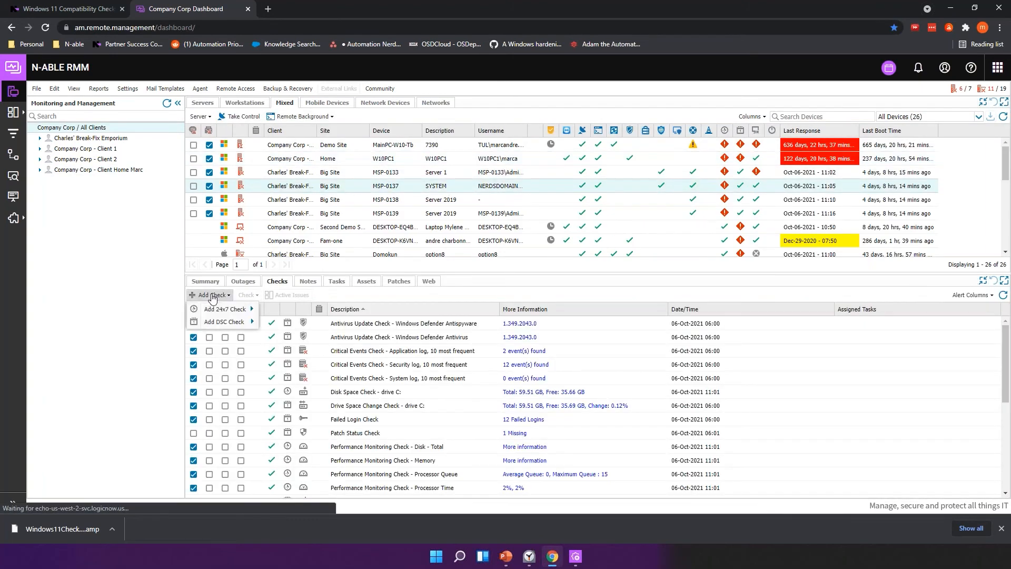
mouse_move(223, 309)
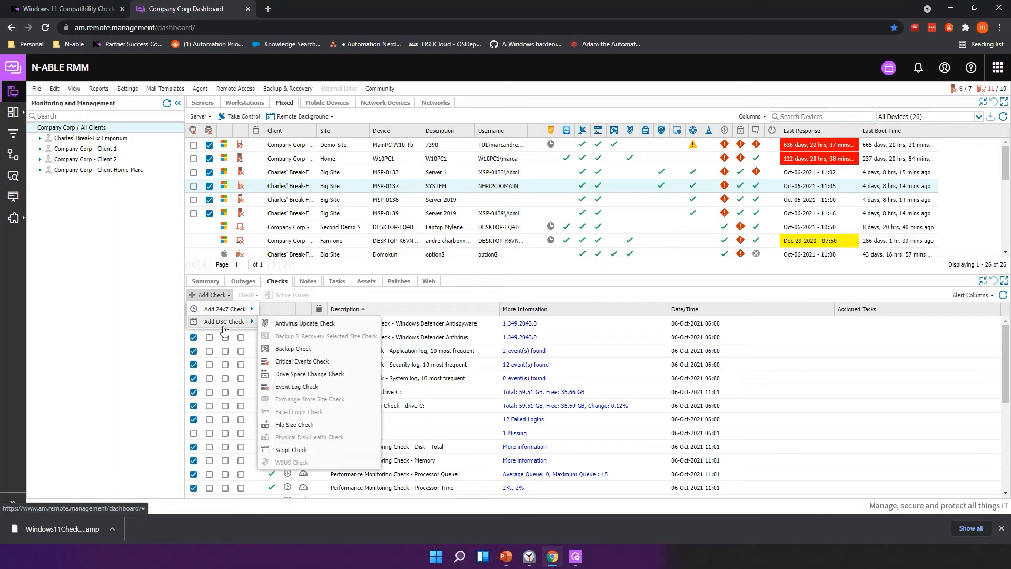
left_click(291, 451)
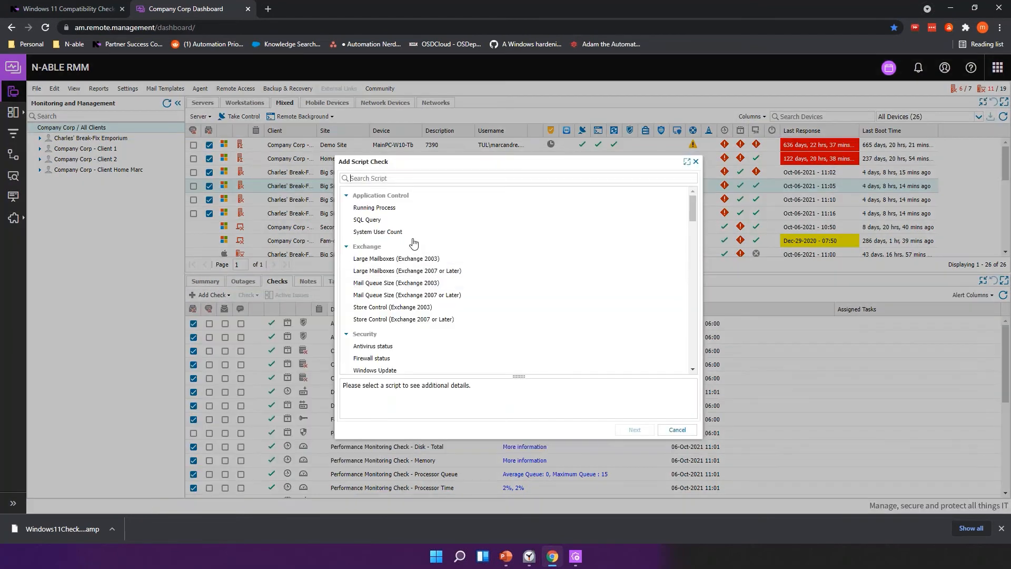
type("windows 11")
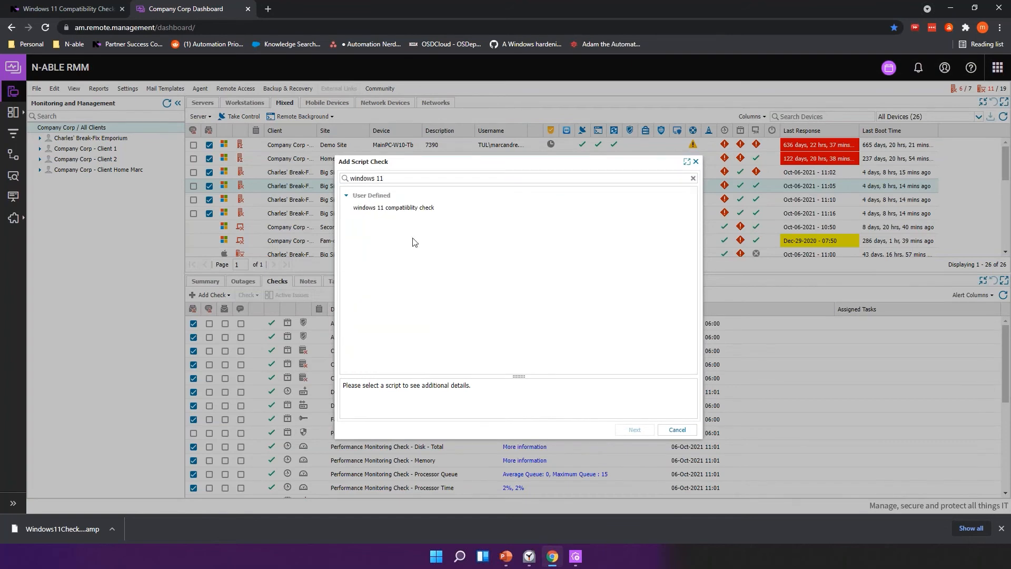
left_click(405, 208)
left_click(635, 430)
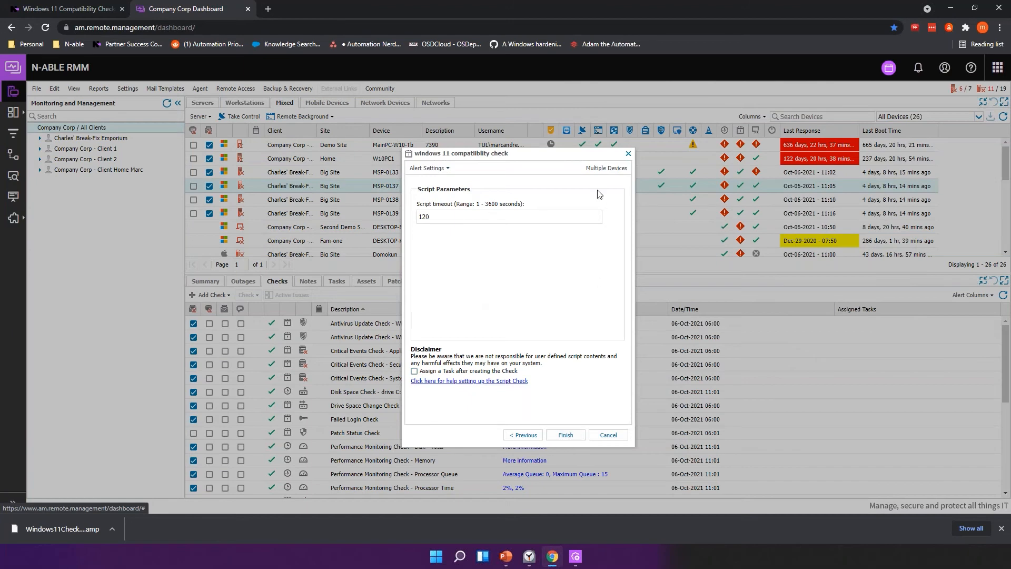
left_click(565, 435)
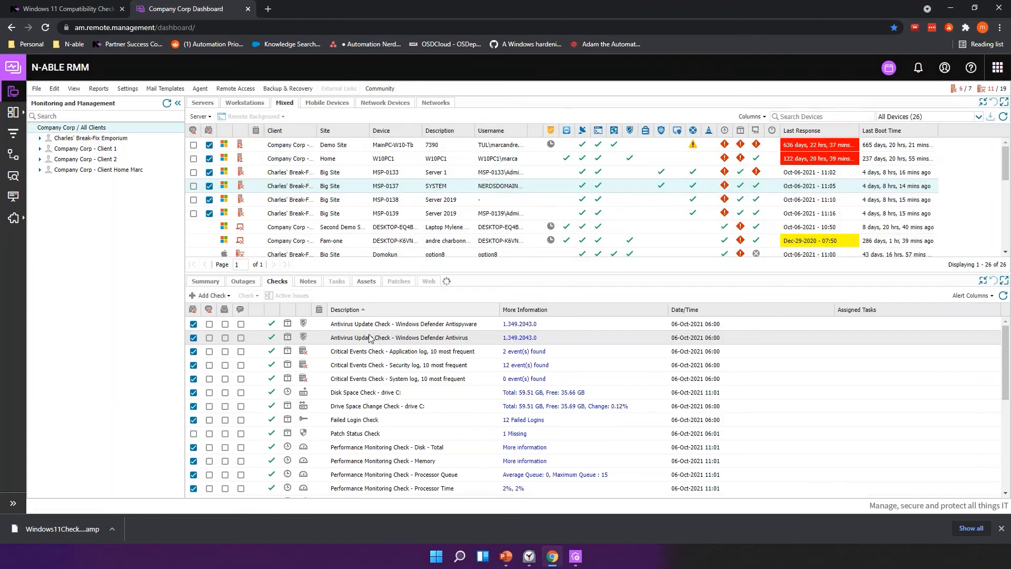
Find the windows 11 compatiiblity check among MSP-0137's checks and run it
scroll(387, 449, "down", 5)
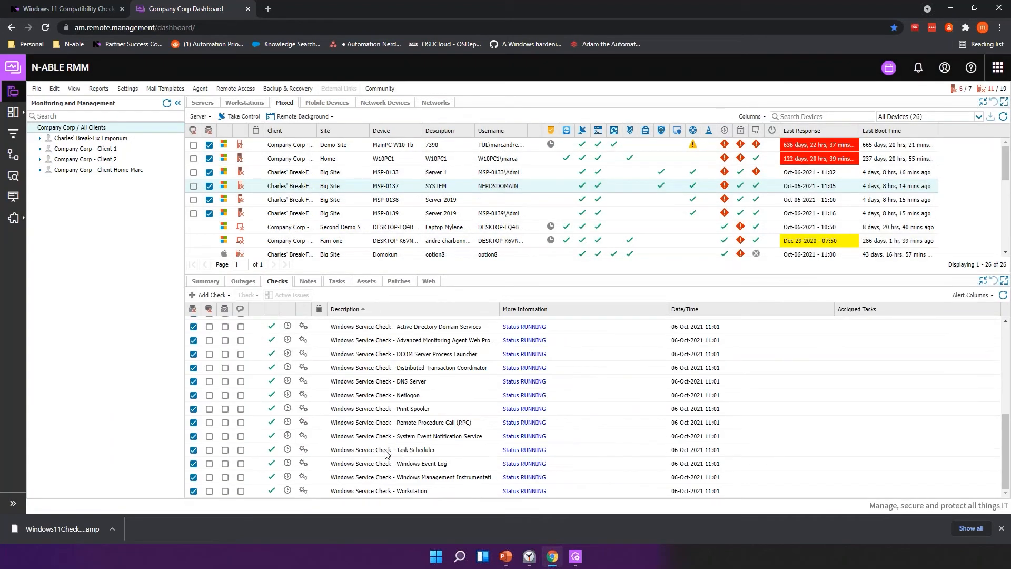
scroll(387, 449, "up", 5)
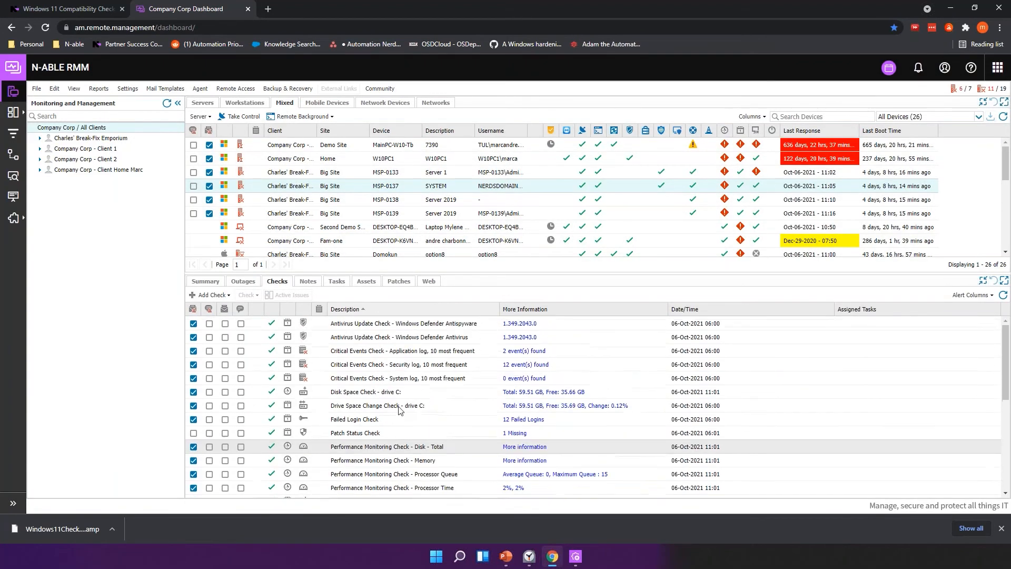
scroll(399, 413, "down", 5)
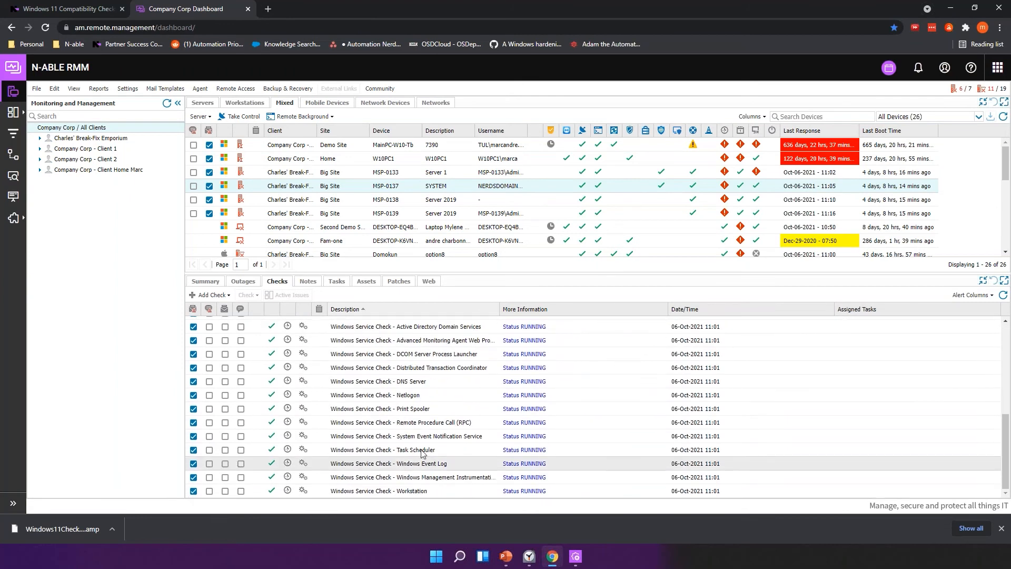
scroll(399, 421, "up", 5)
scroll(398, 453, "down", 3)
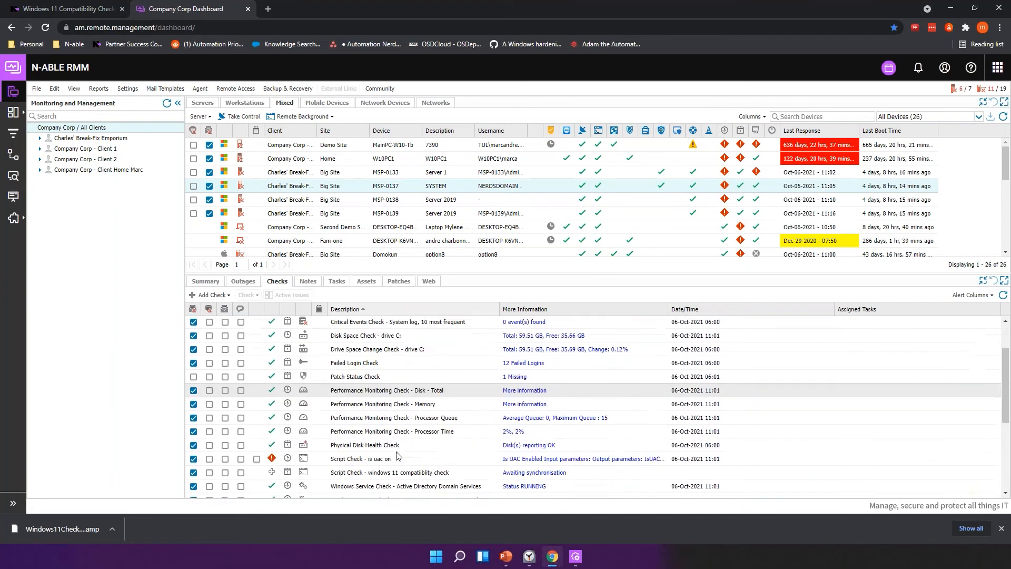
left_click(390, 424)
right_click(390, 424)
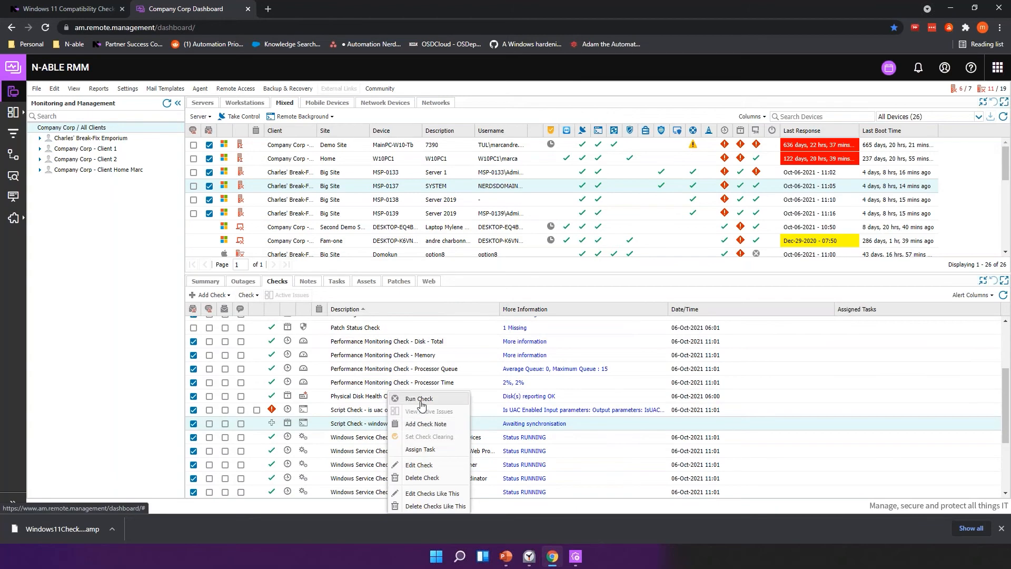
left_click(420, 400)
left_click(519, 326)
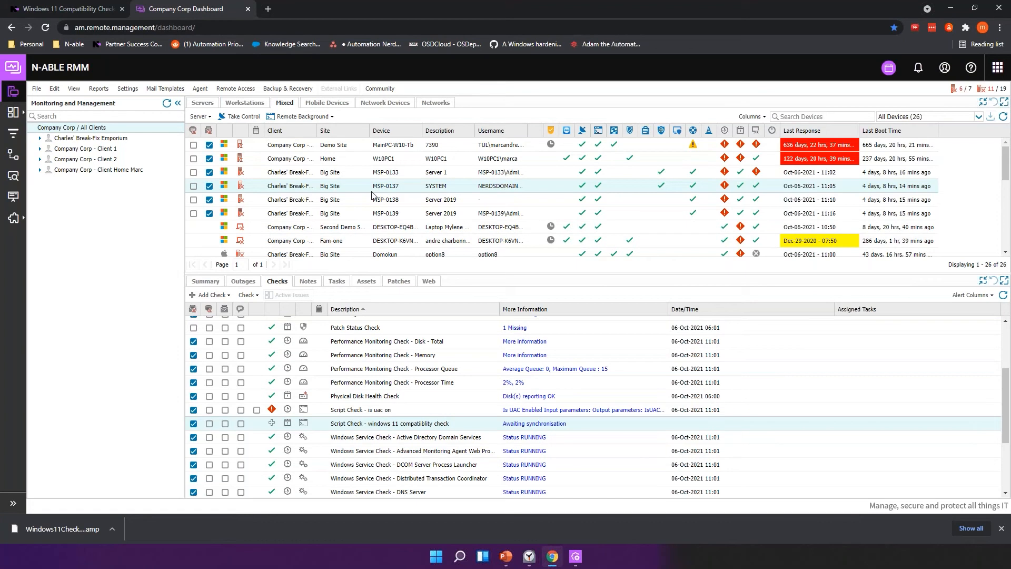
Open the Active Issues dashboard and search it for windows 11, clearing the search at the end
scroll(363, 458, "down", 5)
scroll(363, 457, "down", 1)
mouse_move(19, 120)
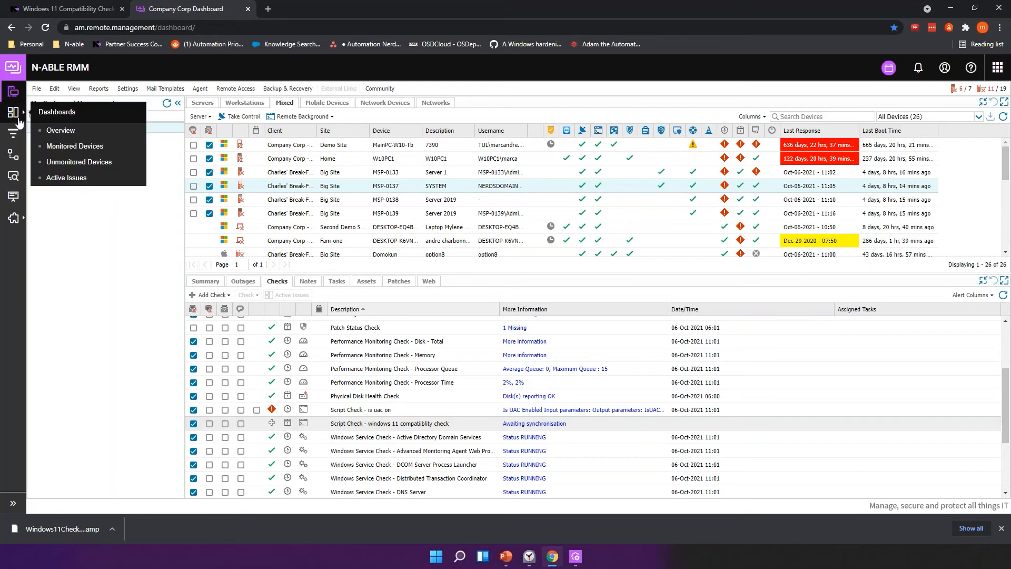
left_click(61, 179)
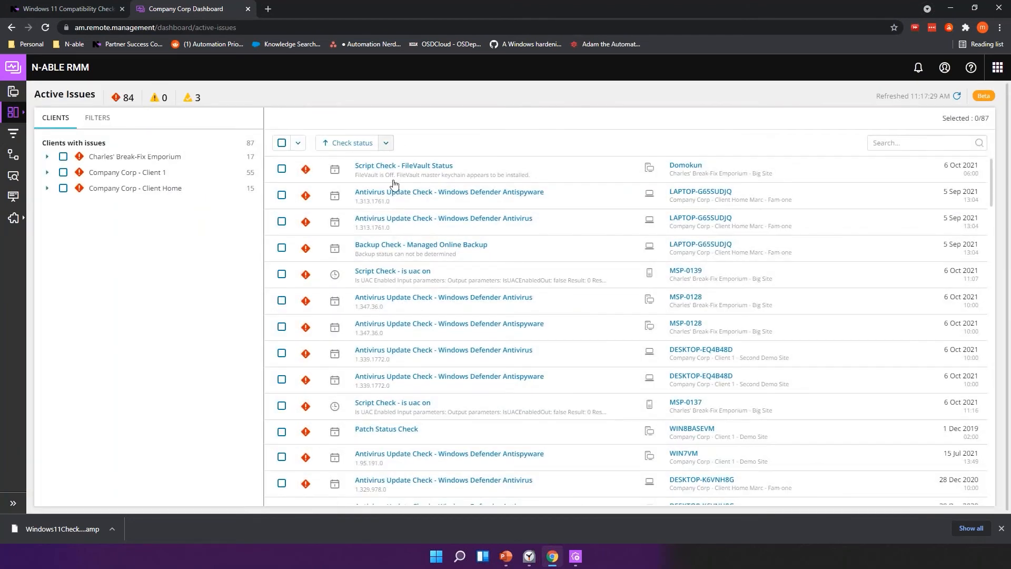
left_click(897, 144)
type("windows 11")
key("Return")
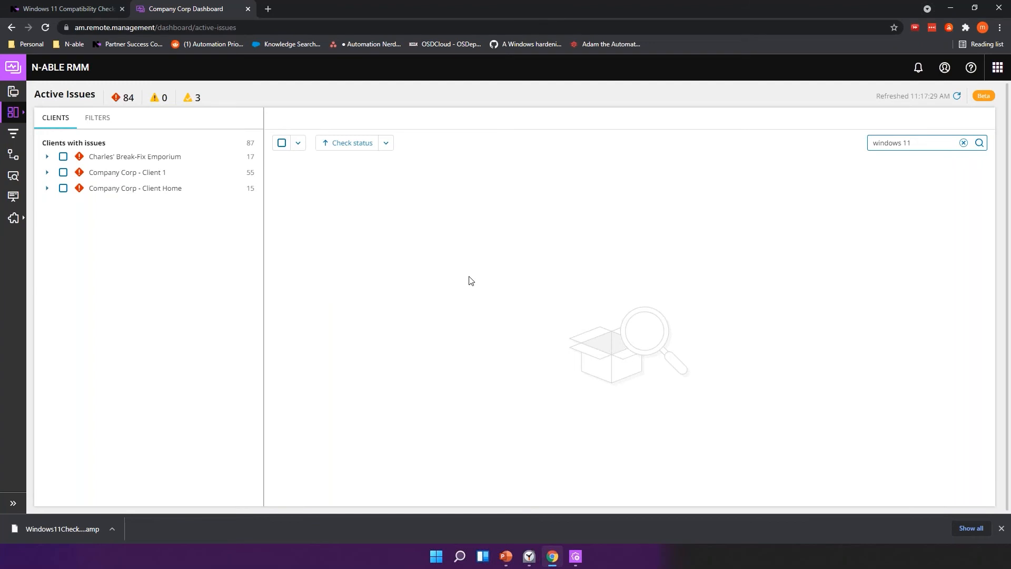
left_click(964, 142)
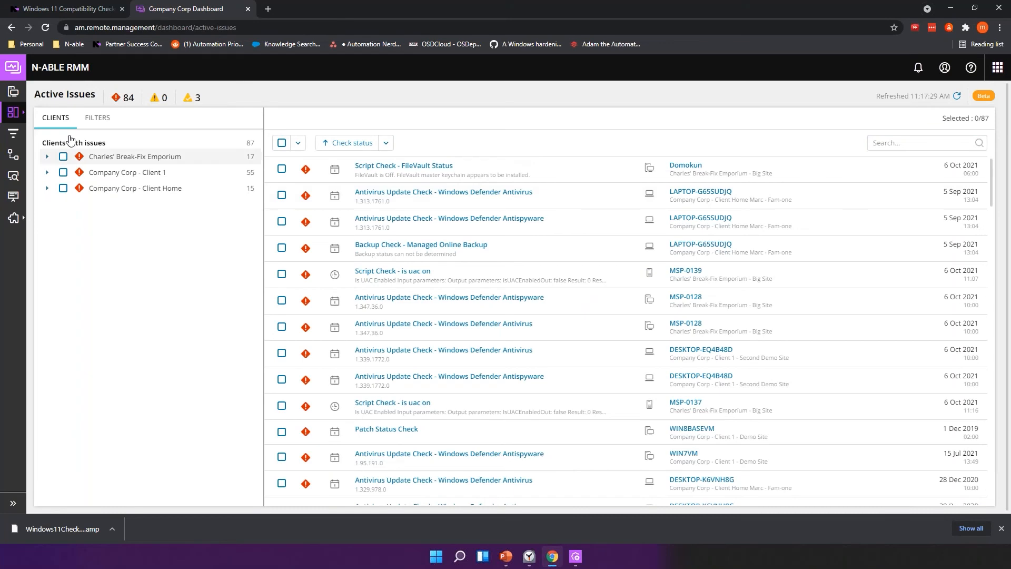
Return to the device list, refresh MSP-0137's checks to review the Windows 11 check, and dismiss the downloads bar
mouse_move(13, 112)
left_click(13, 91)
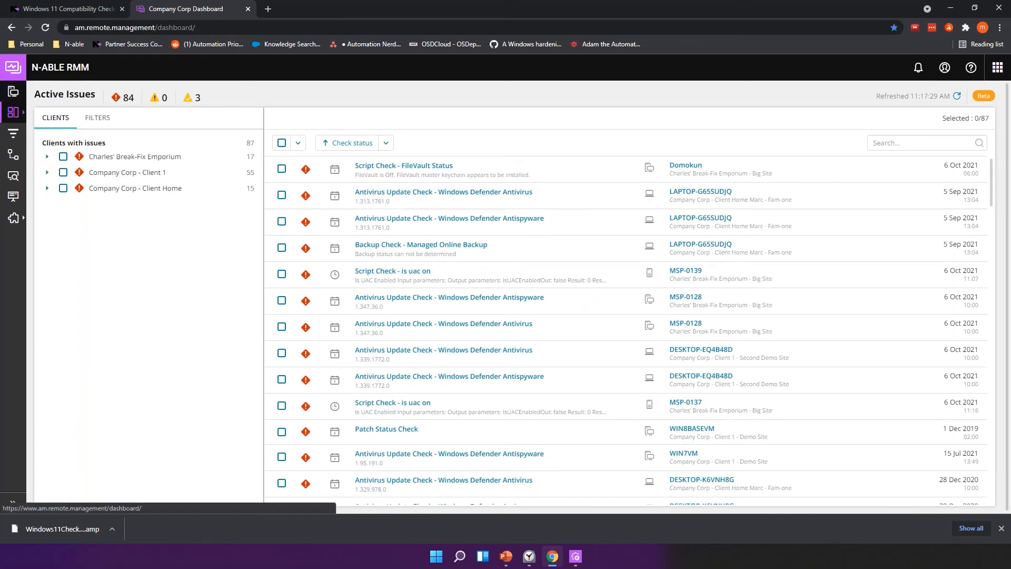
left_click(1003, 295)
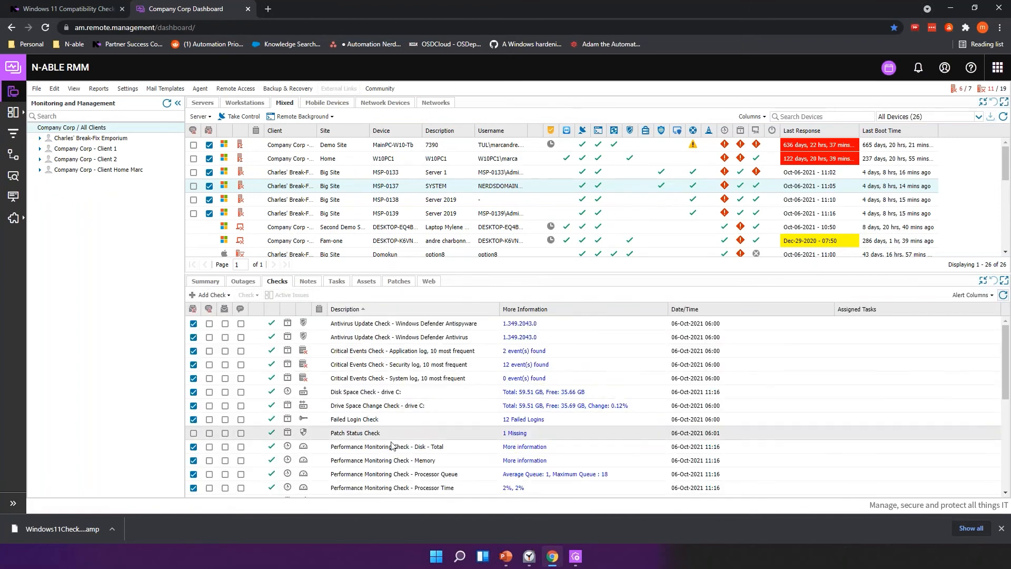
scroll(337, 438, "down", 3)
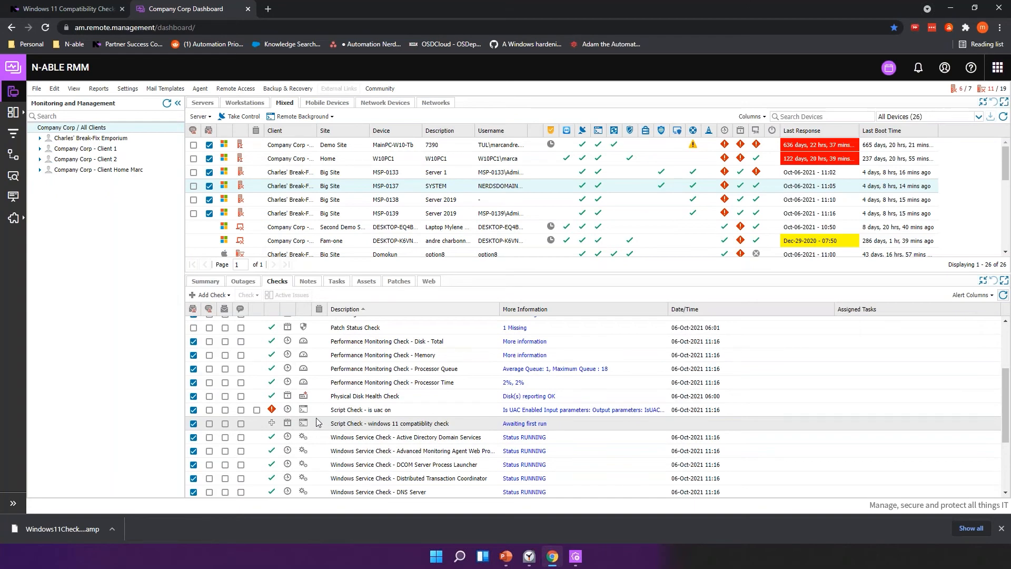
left_click(1002, 529)
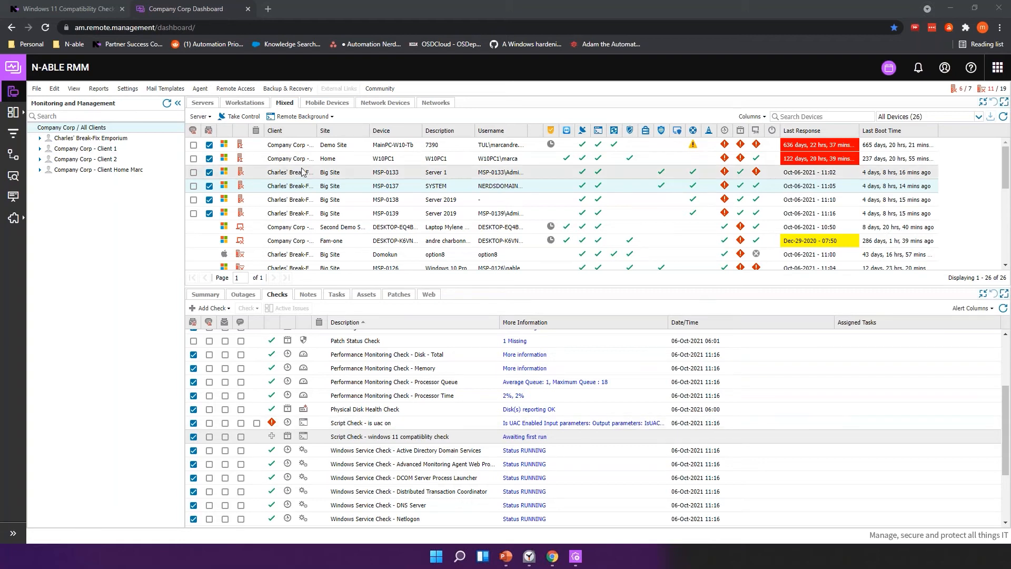
Review the device and check lists and open the details of MSP-0137's Performance Monitoring Check - Memory
scroll(337, 205, "down", 5)
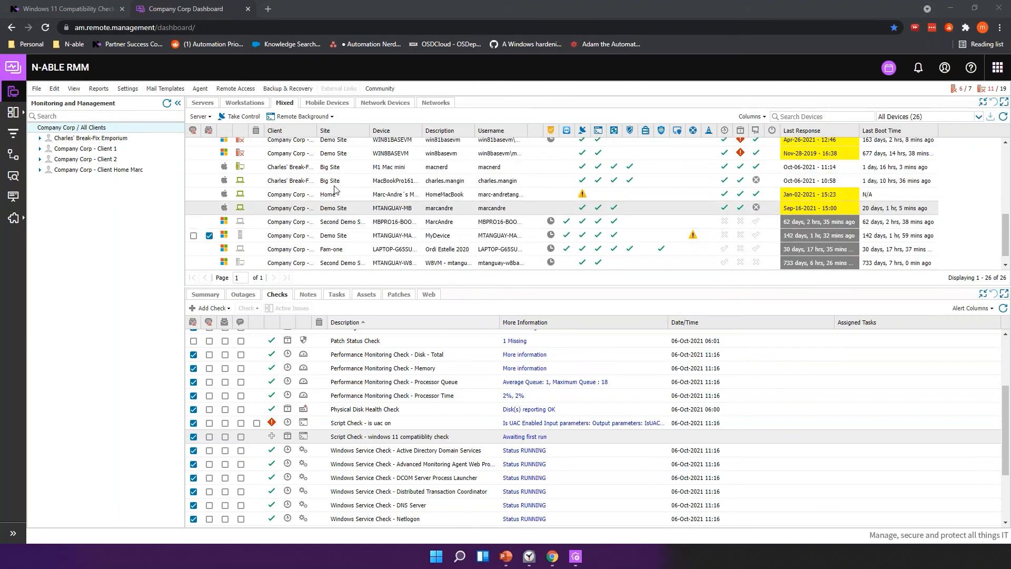
scroll(332, 197, "down", 1)
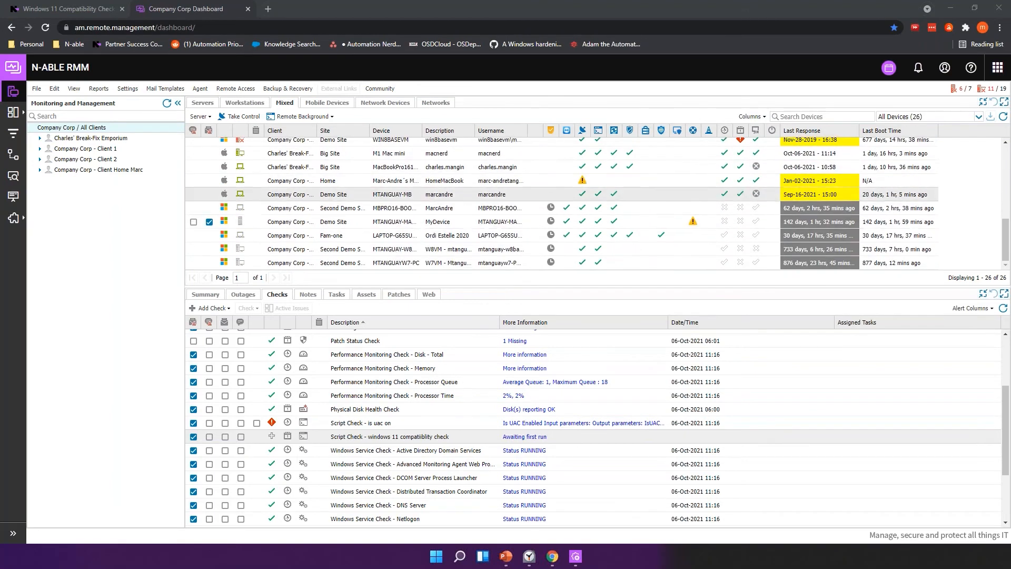
scroll(384, 221, "up", 1)
scroll(377, 211, "up", 4)
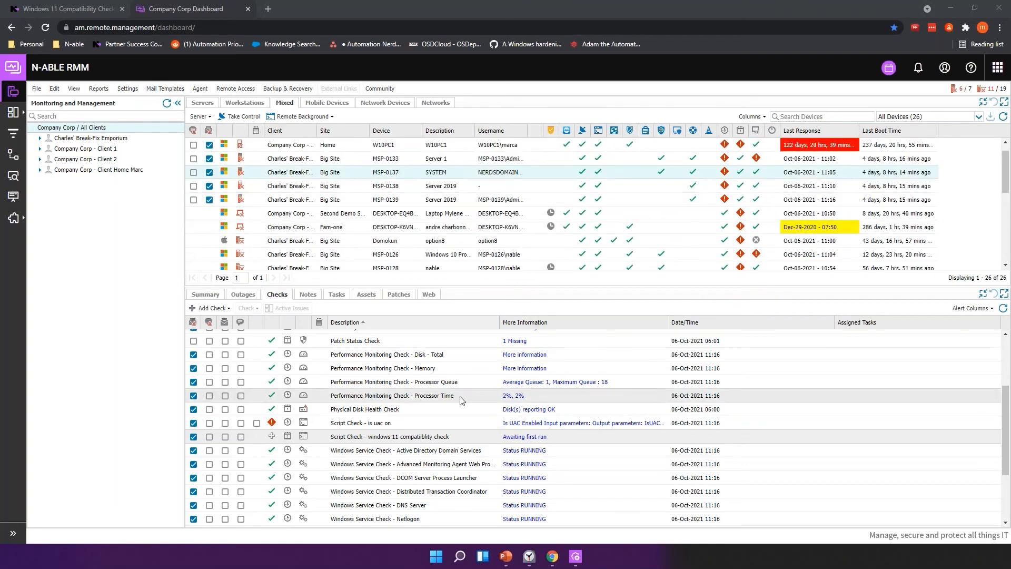
scroll(438, 421, "down", 3)
scroll(438, 421, "up", 5)
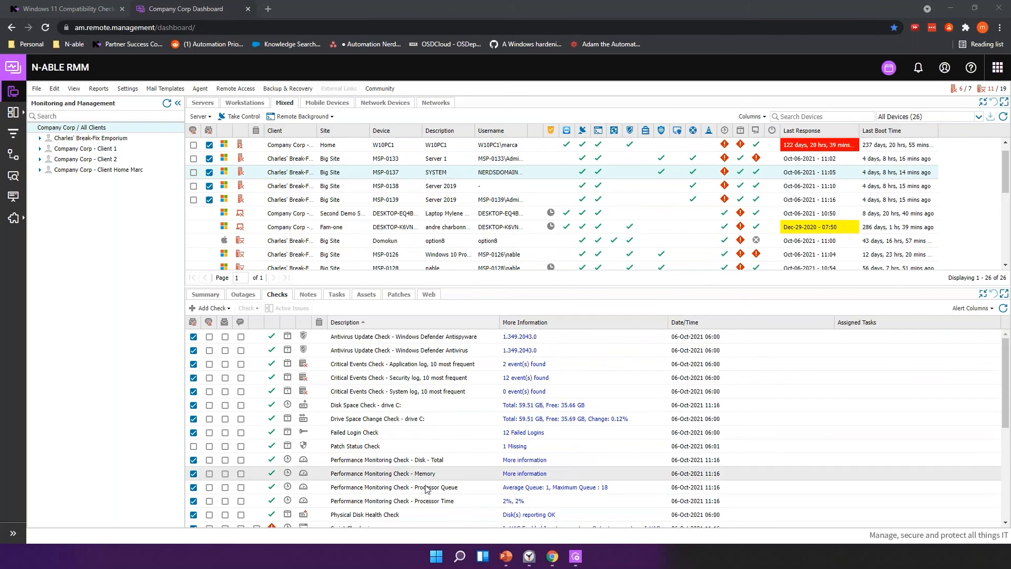
left_click(504, 474)
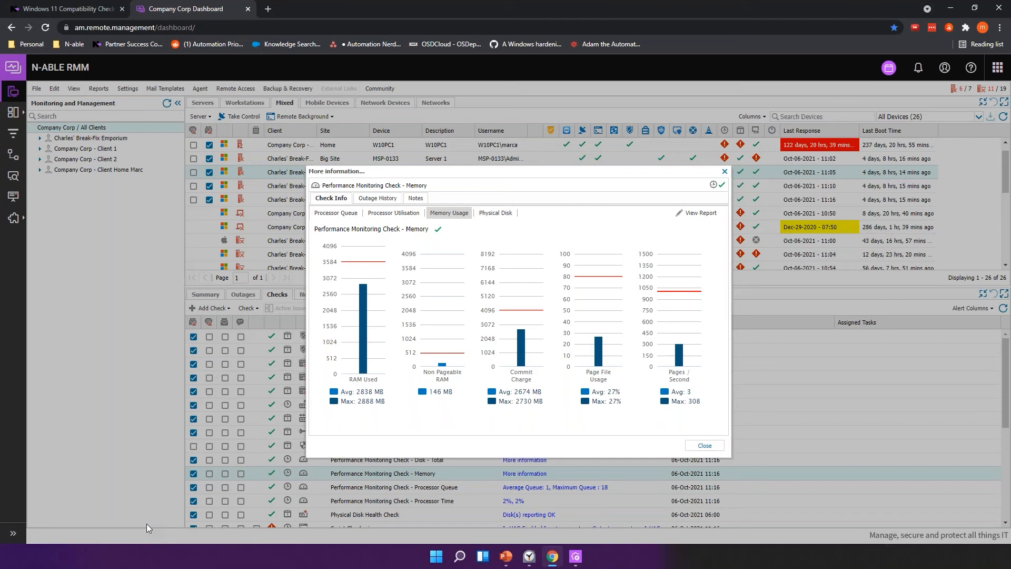
Switch to Task Manager, examine its Memory performance graph, and move the window out of view
key("alt+Tab")
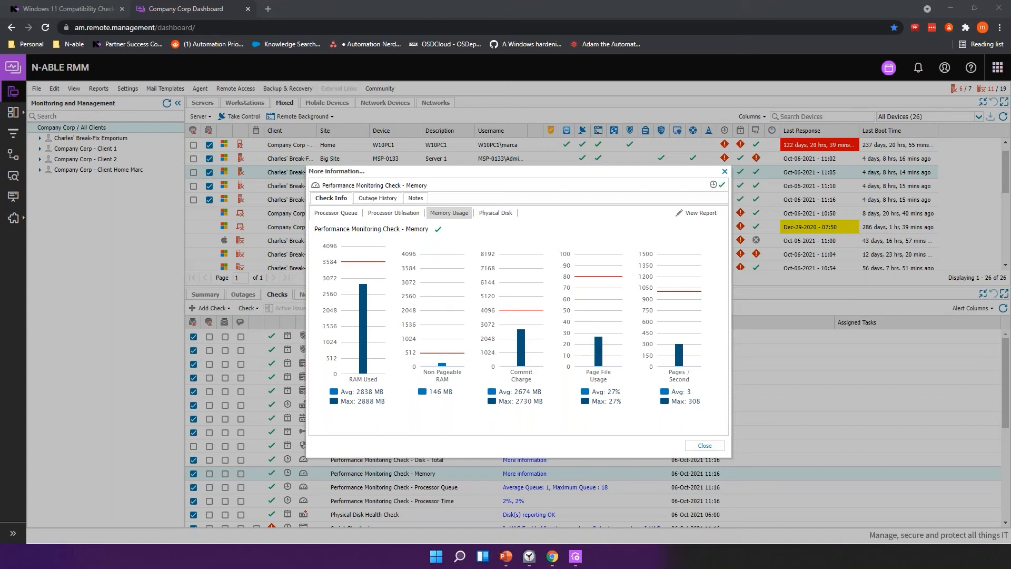
left_click_drag(0, 80, 775, 12)
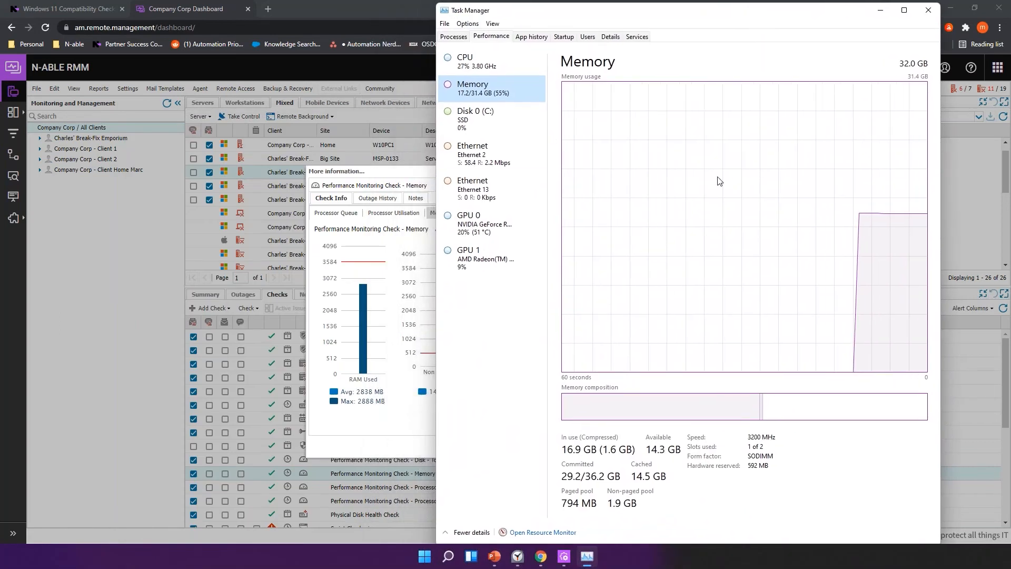
key("super+Left")
left_click_drag(2, 15, 0, 59)
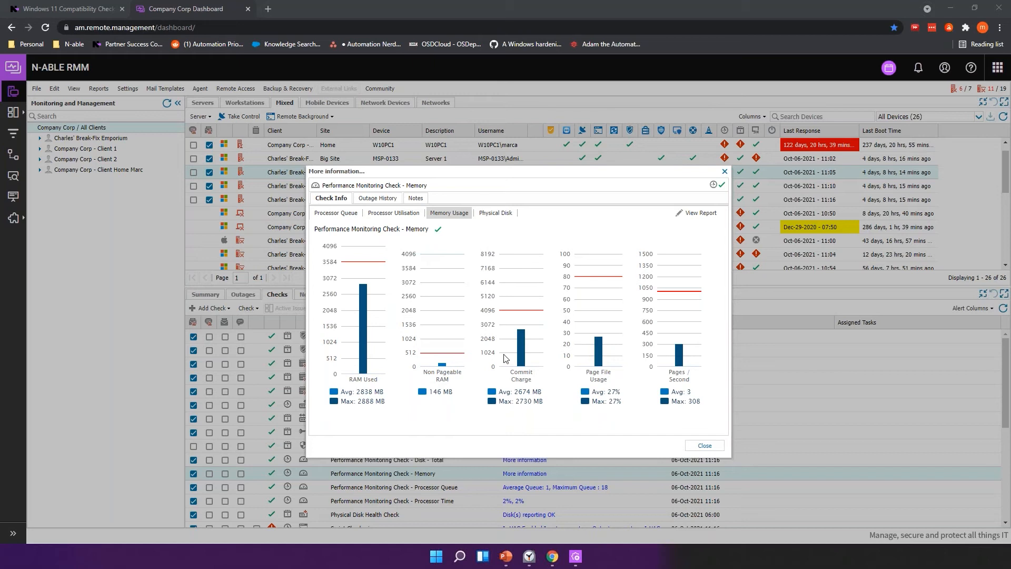
Review the Memory Usage charts of the Performance Monitoring Check - Memory and close its details
mouse_move(520, 361)
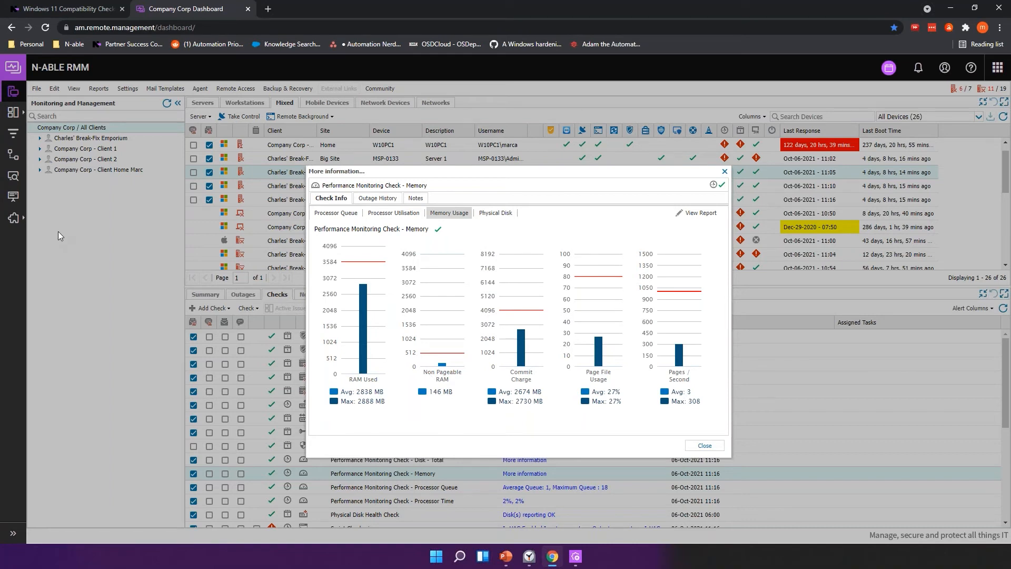
key("alt+Tab")
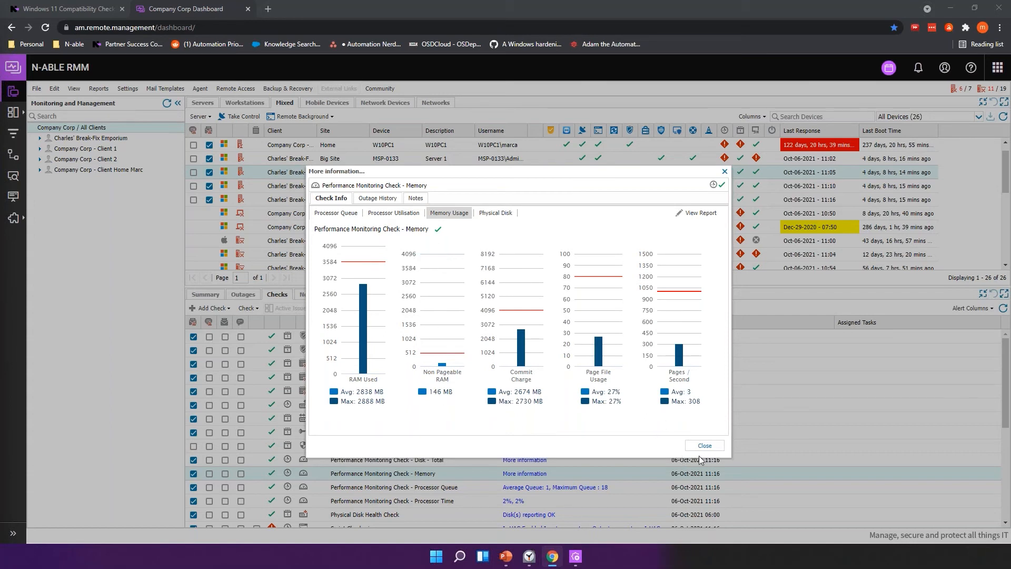
mouse_move(442, 352)
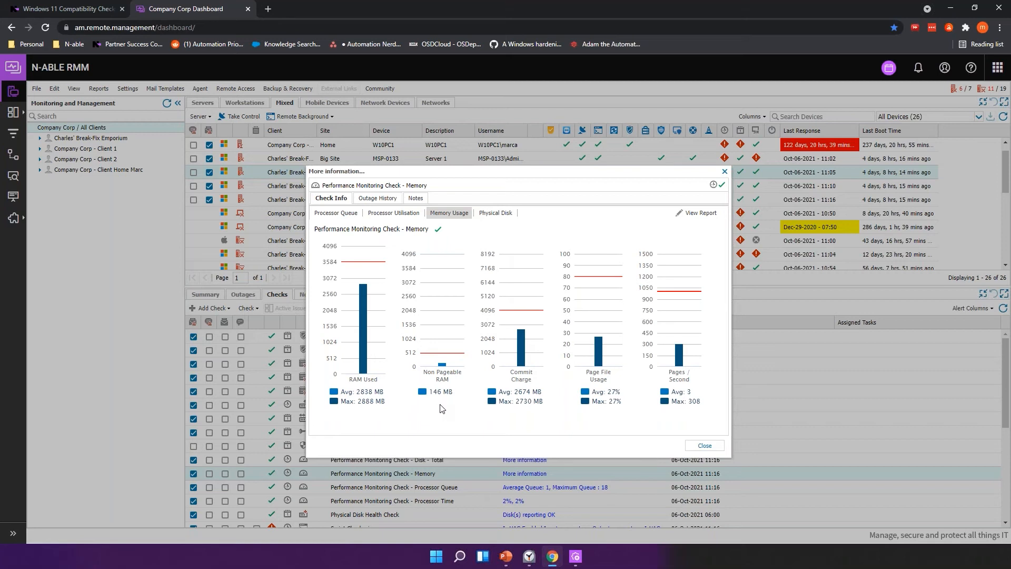
left_click(689, 445)
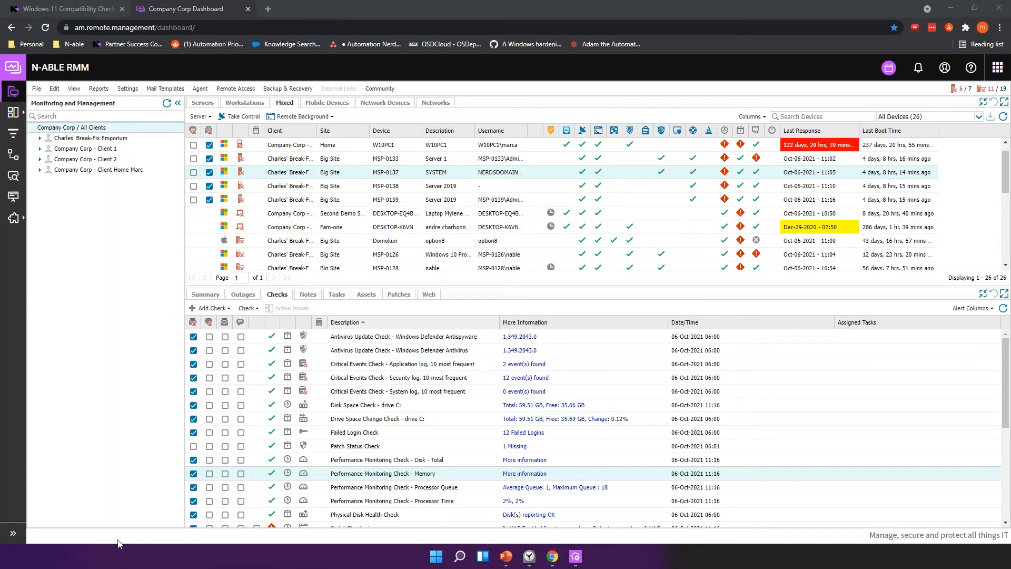
Show MSP-0137's automated tasks and look through the scripts offered for a new automated task, cancelling without adding one
left_click(122, 219)
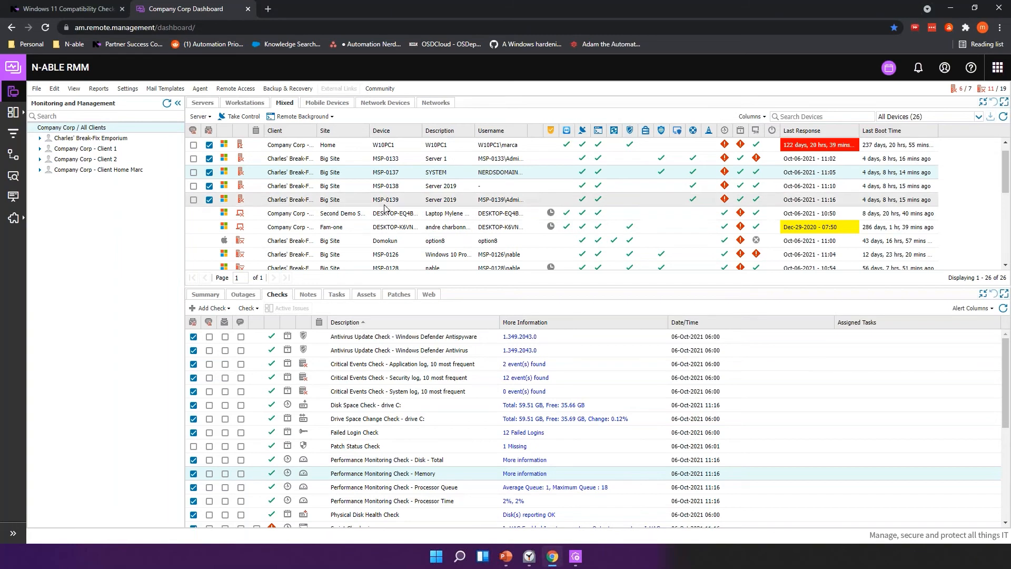
left_click(128, 88)
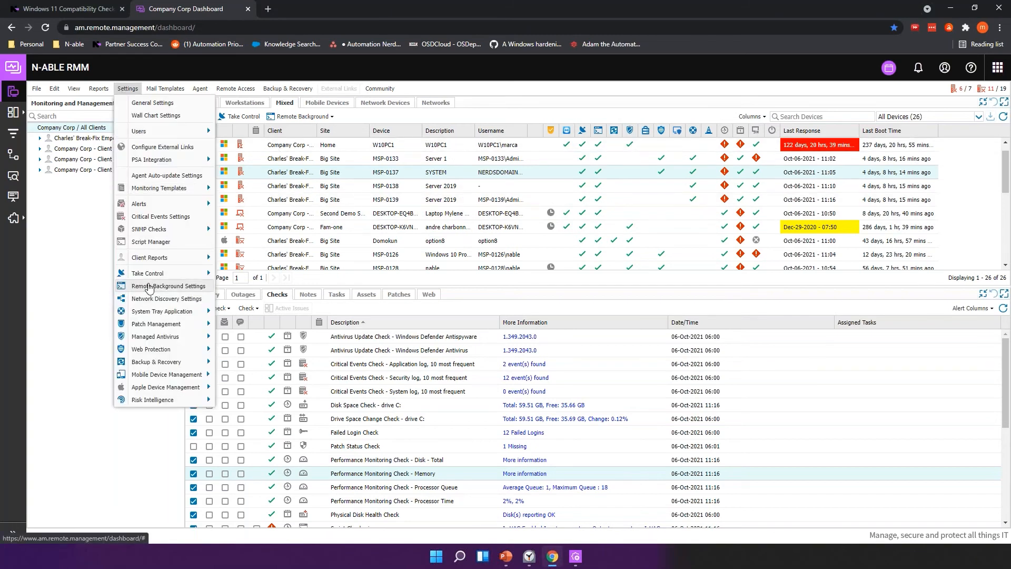
right_click(312, 177)
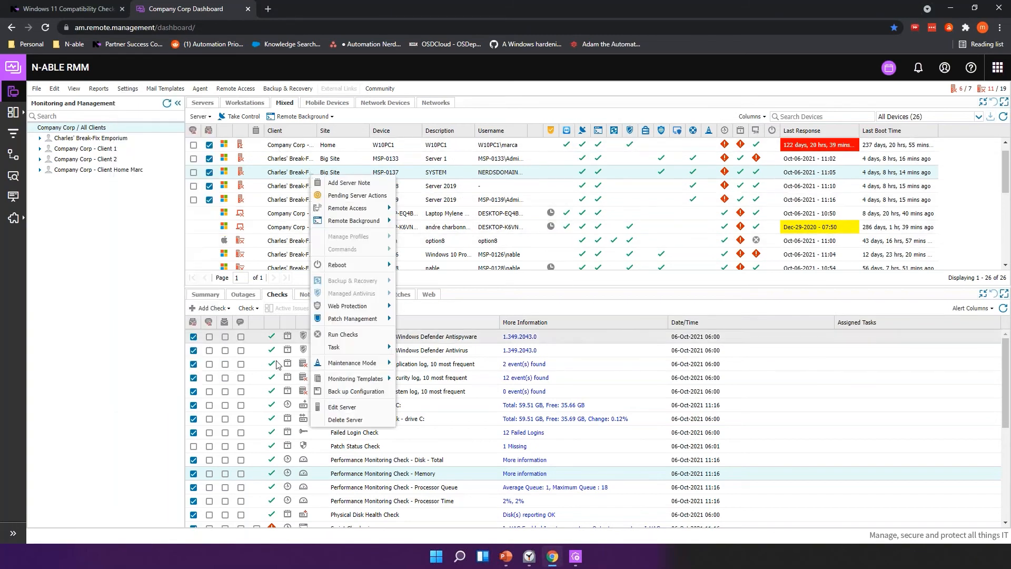
left_click(338, 294)
left_click(230, 310)
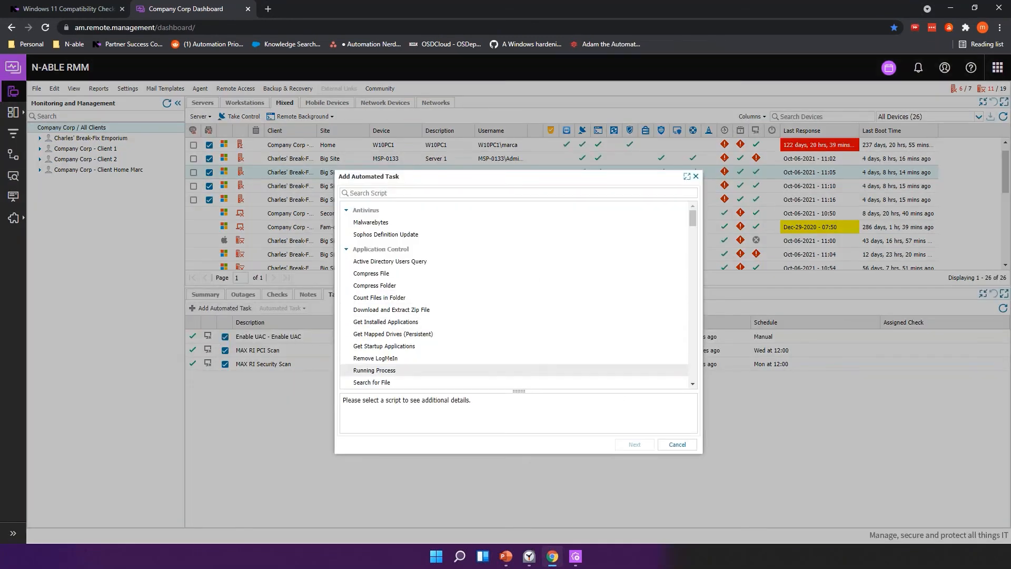
left_click(678, 444)
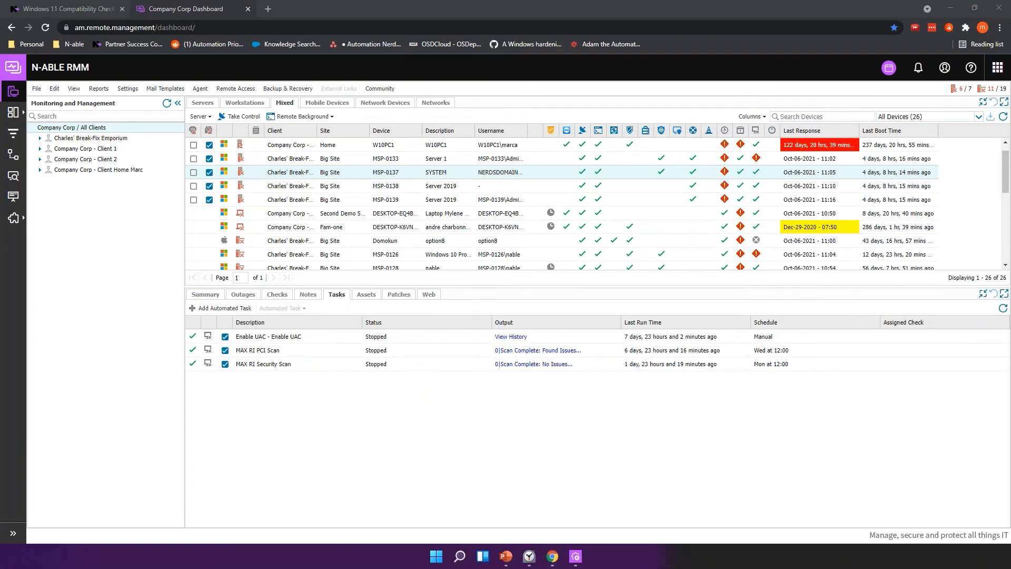
Go back to the Automation Cookbook in the other browser tab and search its scripts for bloat
left_click(65, 242)
left_click(84, 9)
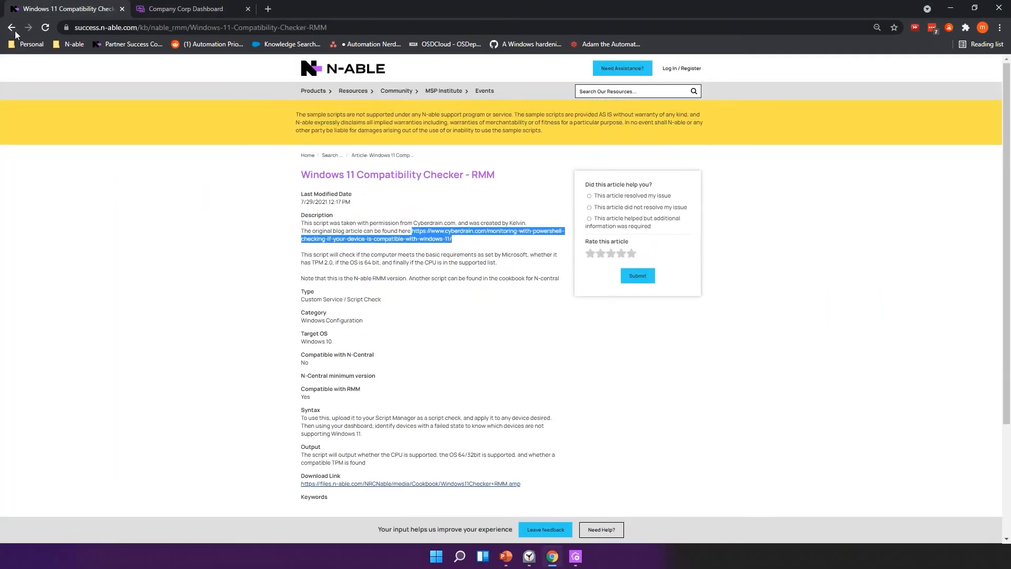
left_click(15, 30)
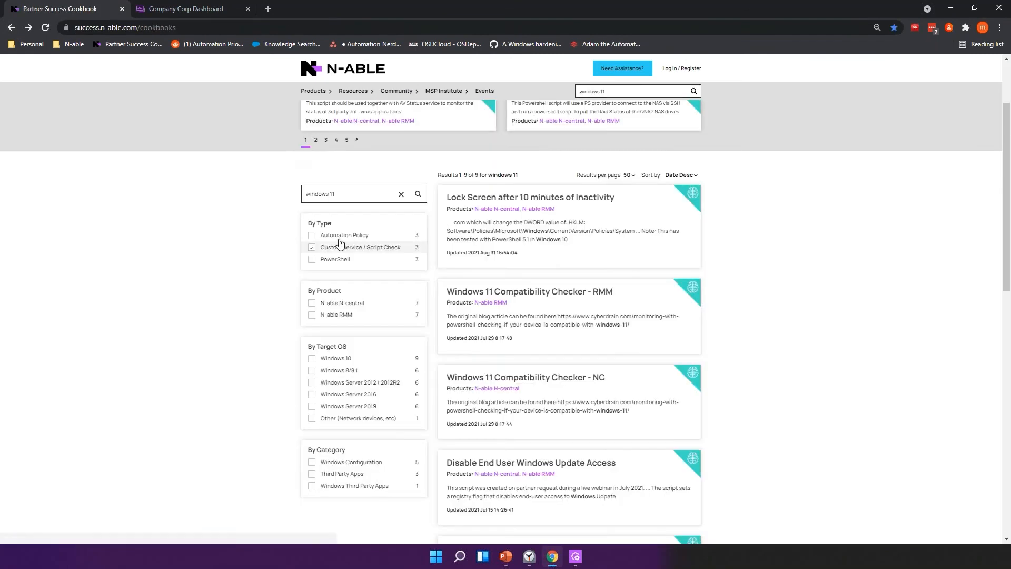
left_click(328, 322)
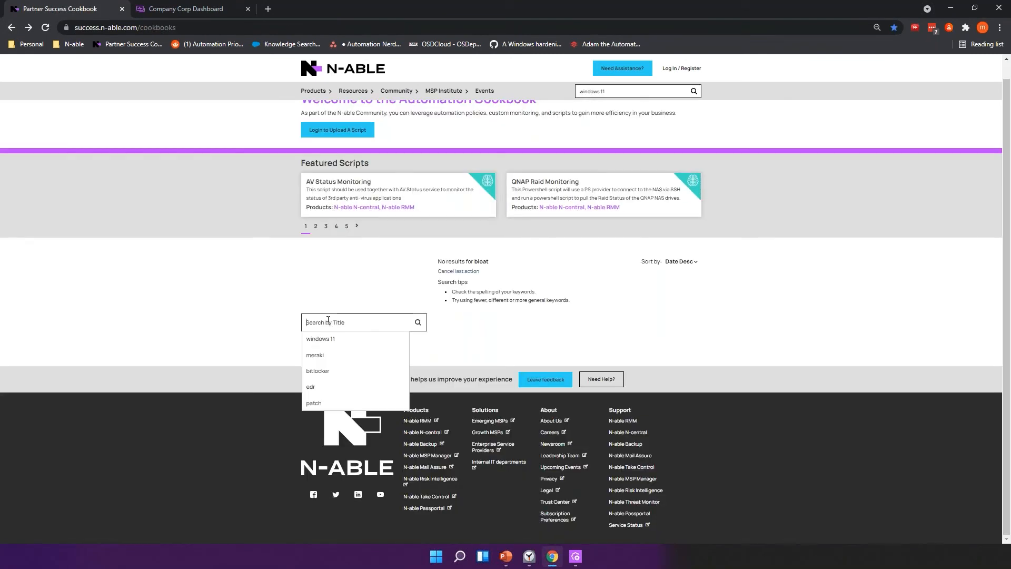
Reset the cookbook search and examine the full script list, including the Bitlocker and AV status entries
key("Return")
scroll(345, 408, "down", 2)
scroll(505, 322, "down", 7)
scroll(354, 392, "down", 4)
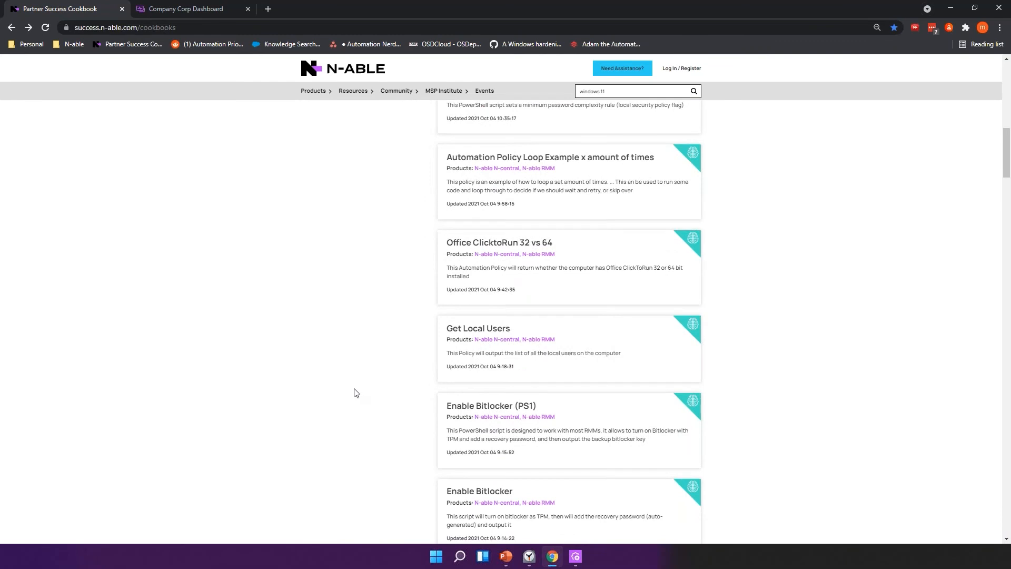
scroll(354, 392, "down", 5)
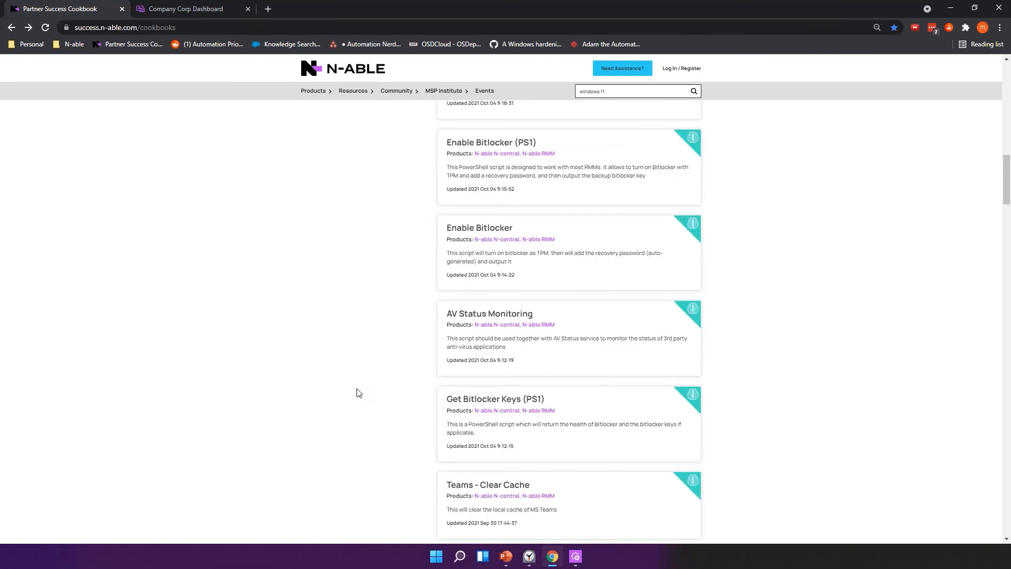
scroll(357, 392, "down", 3)
scroll(357, 392, "up", 14)
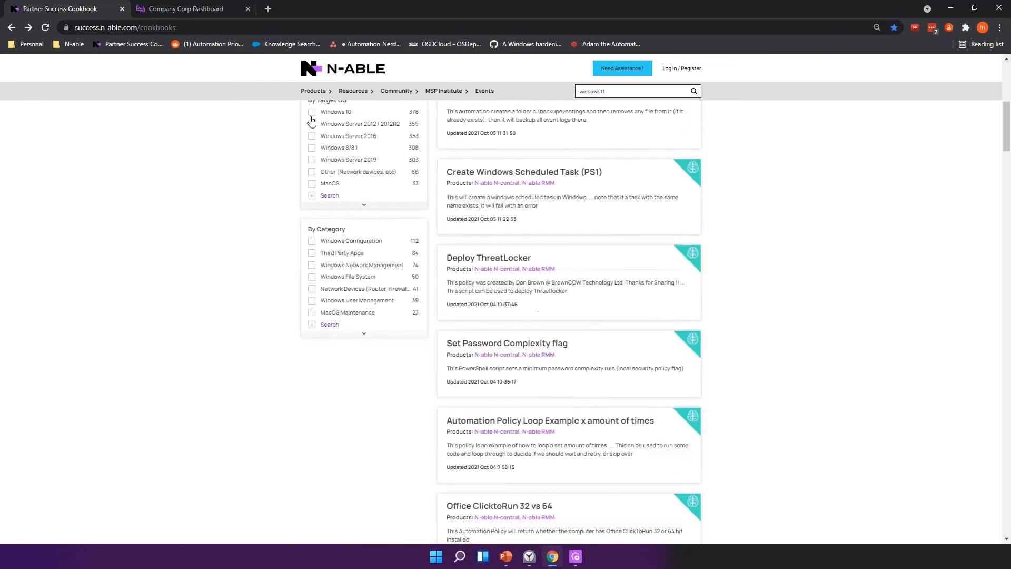
scroll(312, 120, "up", 7)
Search the cookbook for default apps and review the matching scripts
left_click(327, 299)
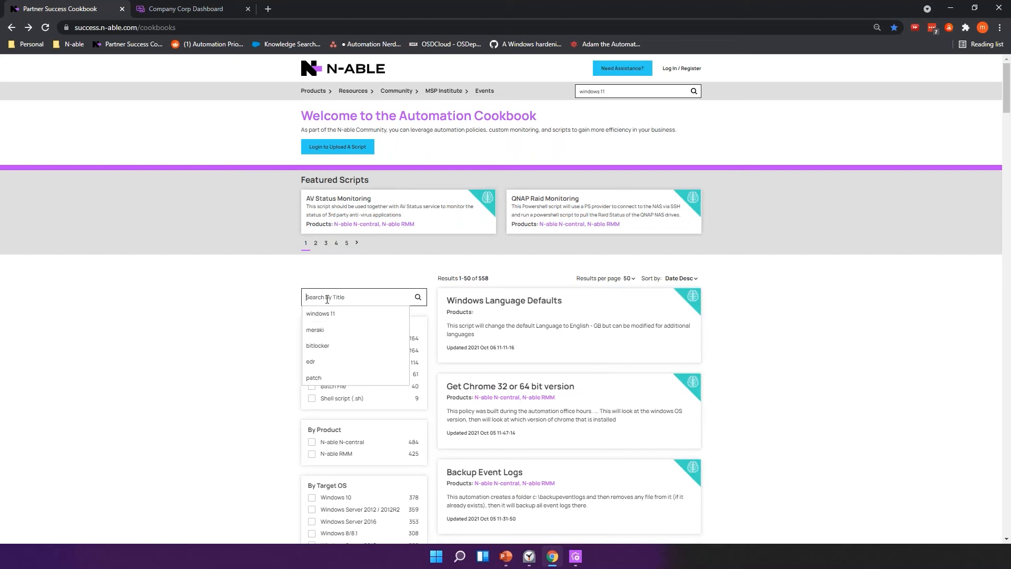
type("default apps")
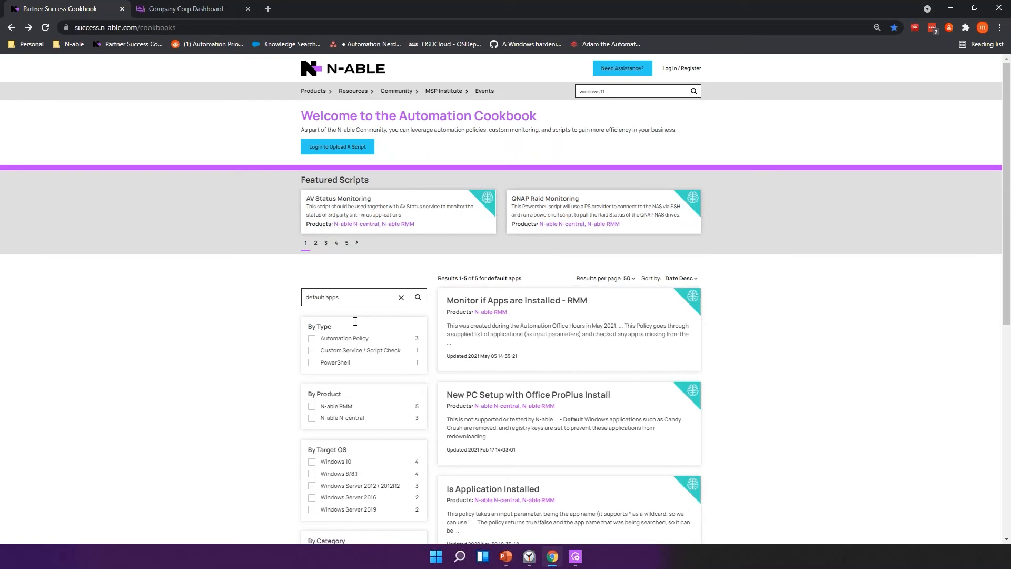
scroll(474, 337, "down", 2)
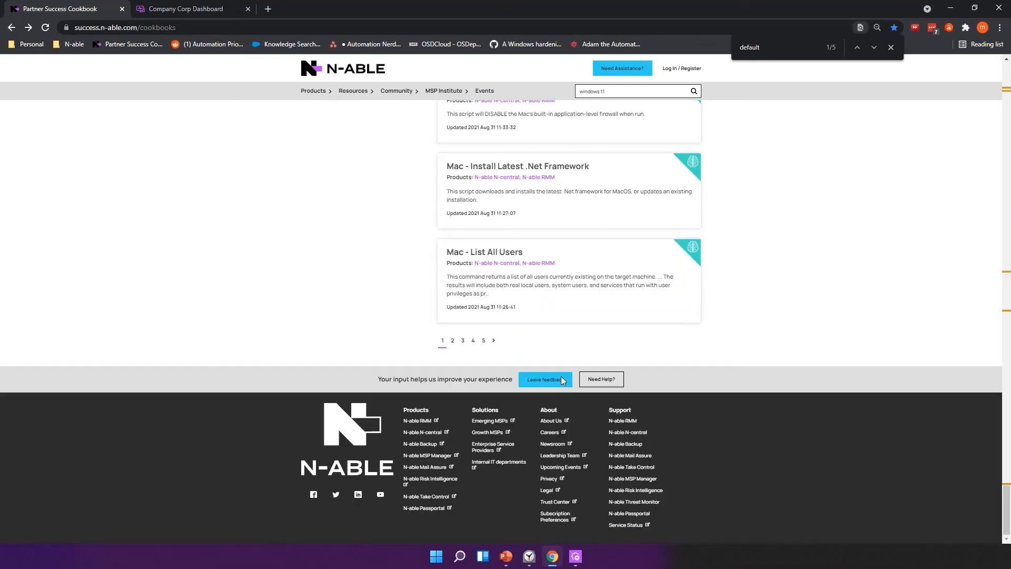
Look for default on the second page of all cookbook scripts and open the Uninstall Windows Built-in Apps article
left_click(455, 341)
key("ctrl+f")
type("default")
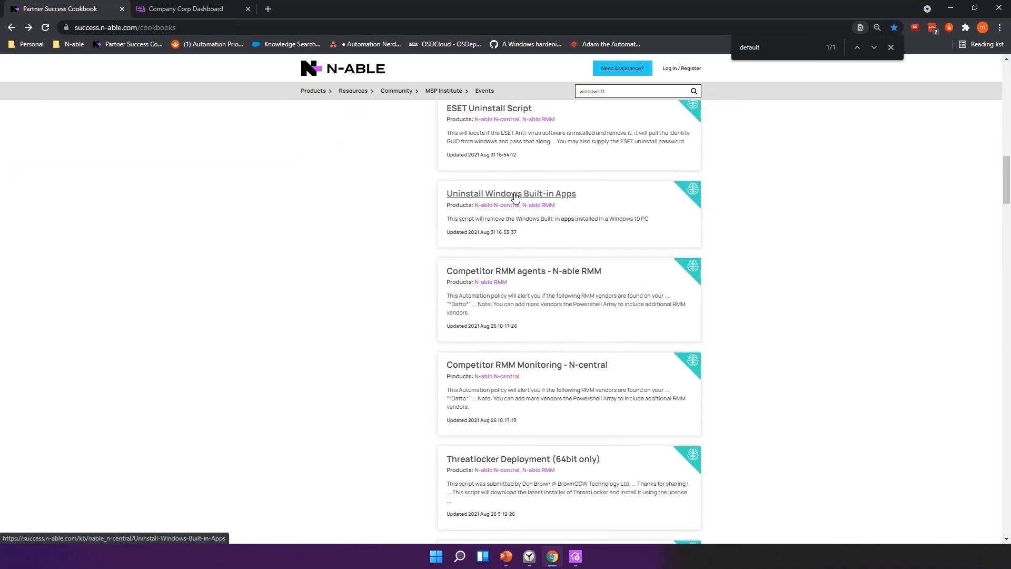
left_click(515, 196)
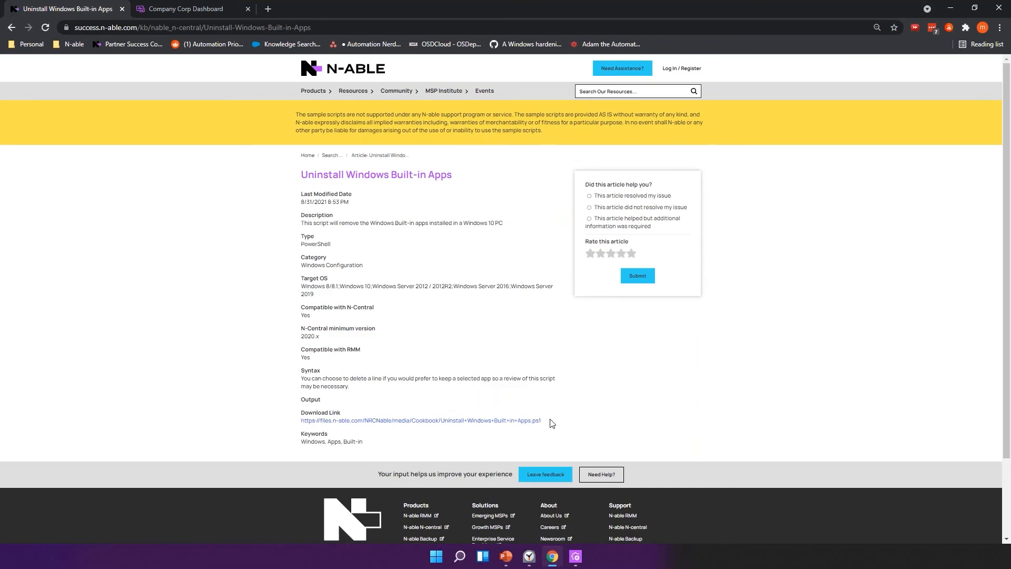
Download the Uninstall+Windows+Built+in+Apps.ps1 script and open it in Notepad
left_click(484, 422)
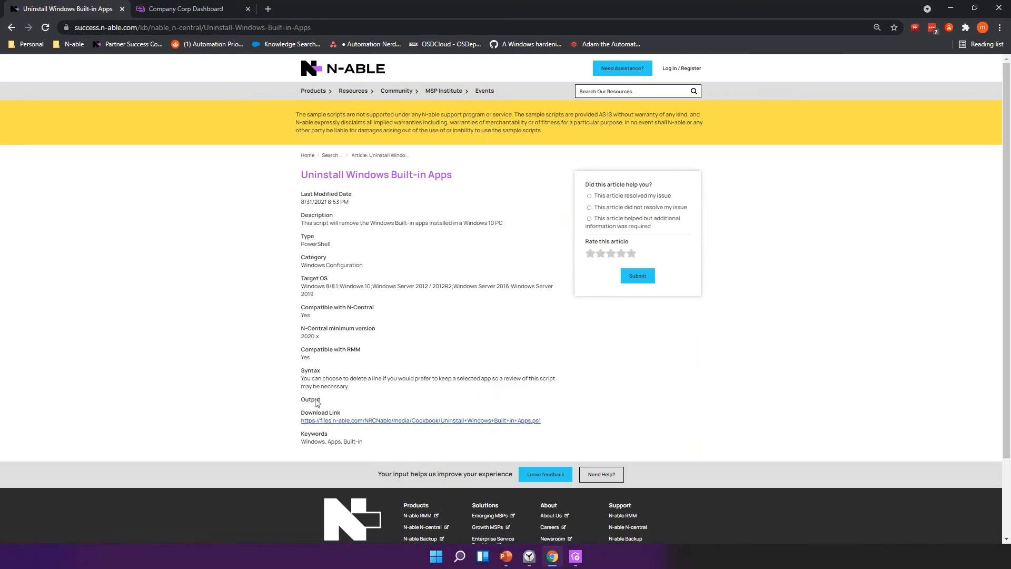
left_click(70, 528)
left_click(550, 290)
left_click_drag(603, 340, 602, 56)
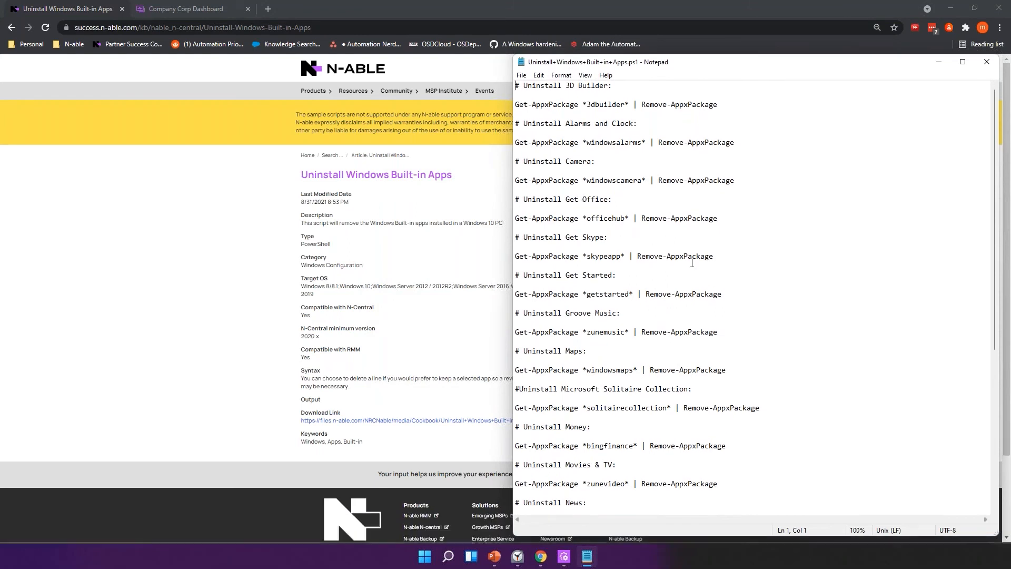
Examine the Get-AppxPackage removal commands for each built-in app, from 3D Builder to Weather, and close the script
scroll(692, 262, "down", 1)
triple_click(599, 309)
triple_click(640, 341)
scroll(642, 369, "down", 3)
scroll(642, 375, "down", 3)
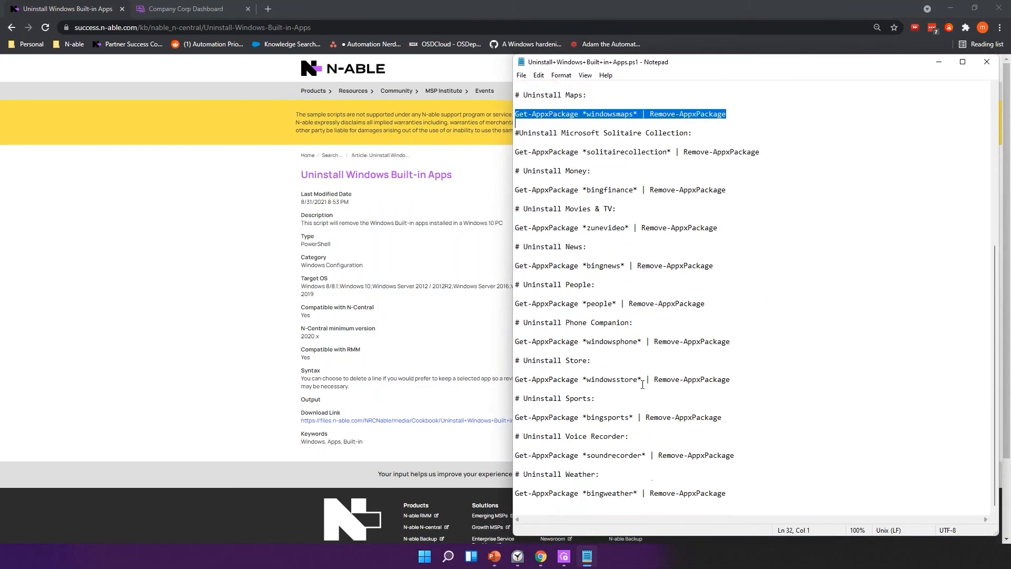
left_click_drag(655, 512, 659, 239)
left_click(744, 314)
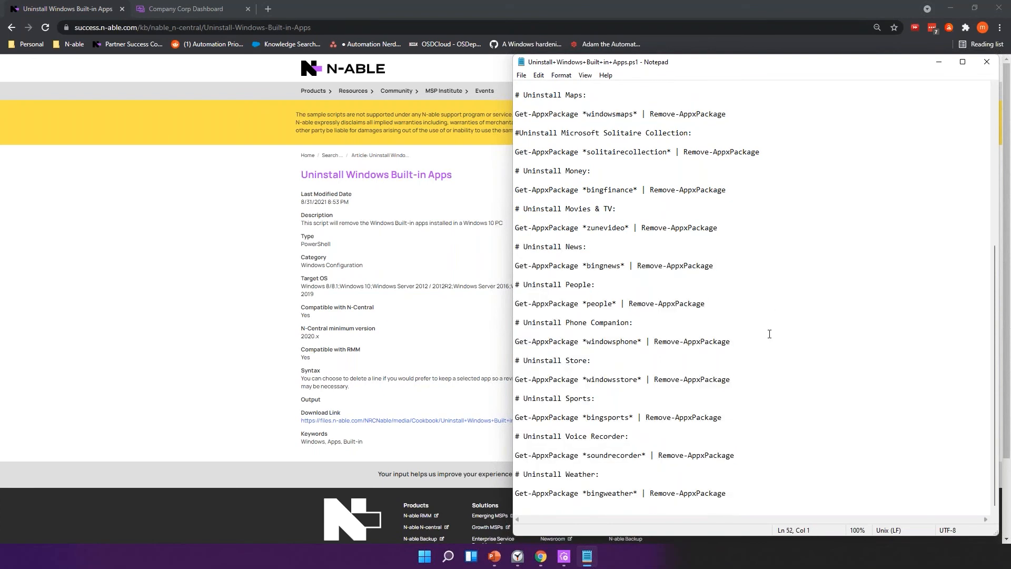
scroll(770, 334, "up", 9)
scroll(780, 173, "down", 9)
left_click_drag(517, 474, 738, 504)
left_click(790, 493)
scroll(790, 490, "up", 9)
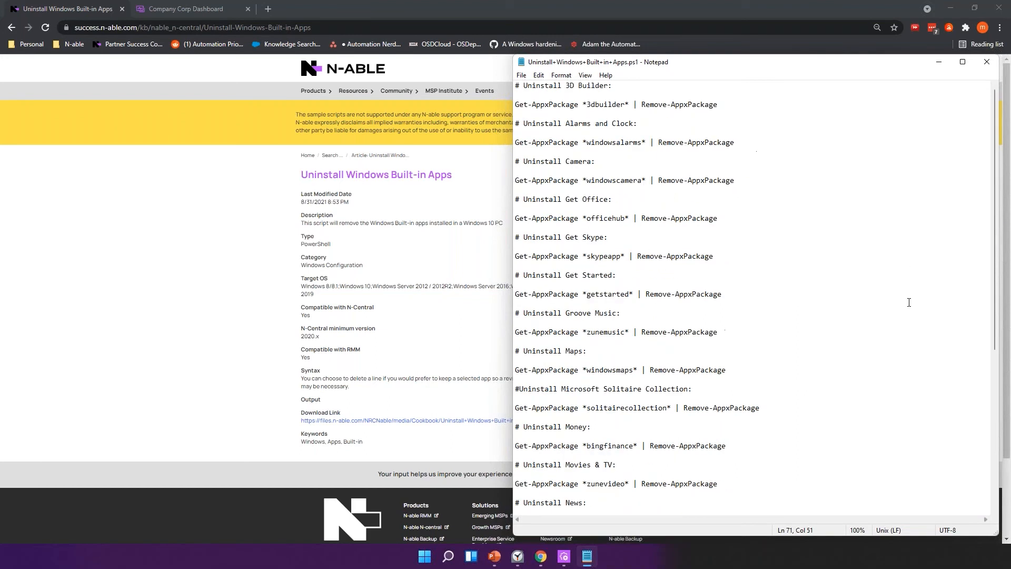
left_click(988, 63)
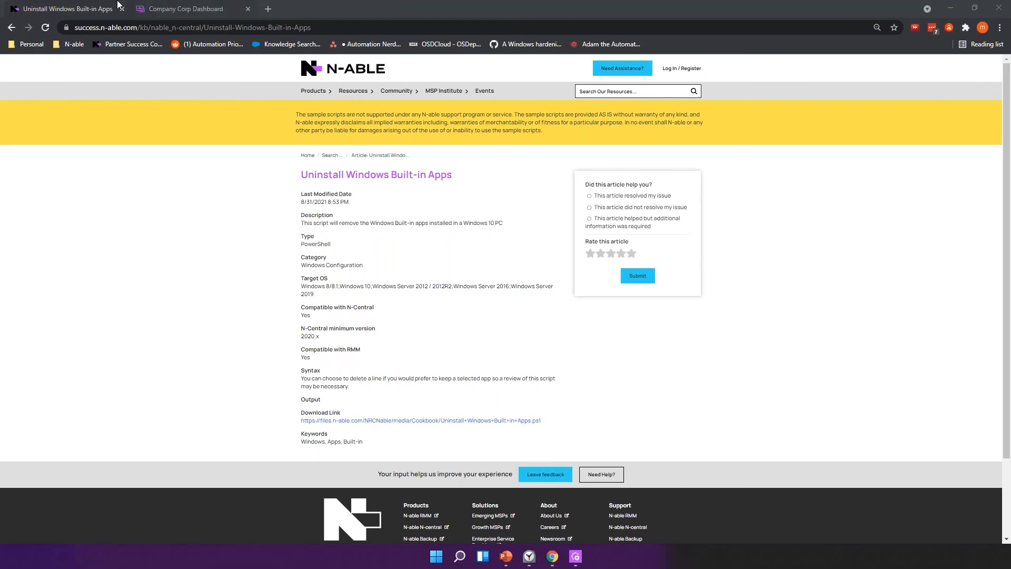
Return to the Company Corp Dashboard tab and open Notepad++
left_click(158, 9)
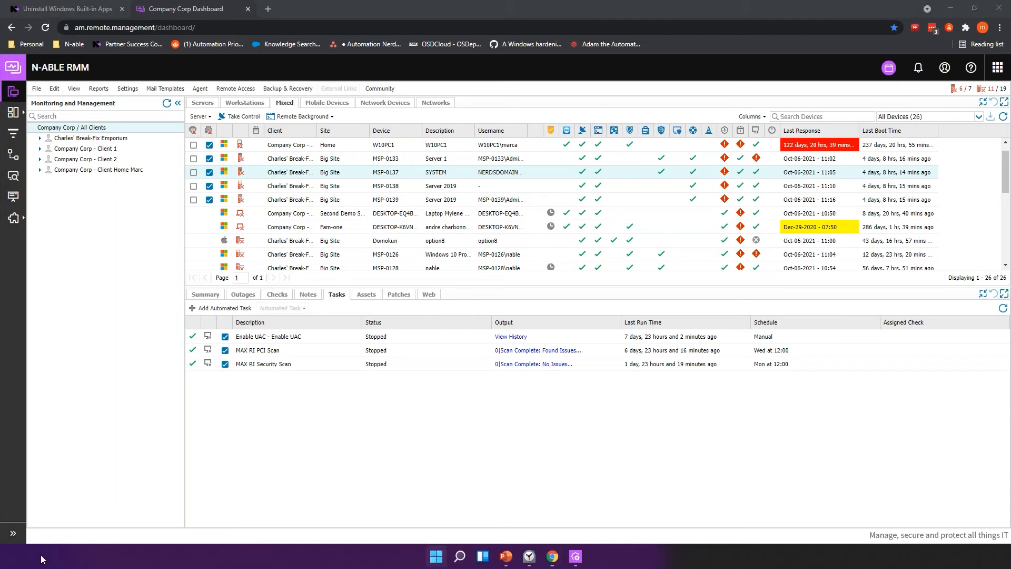
type("p")
key("Return")
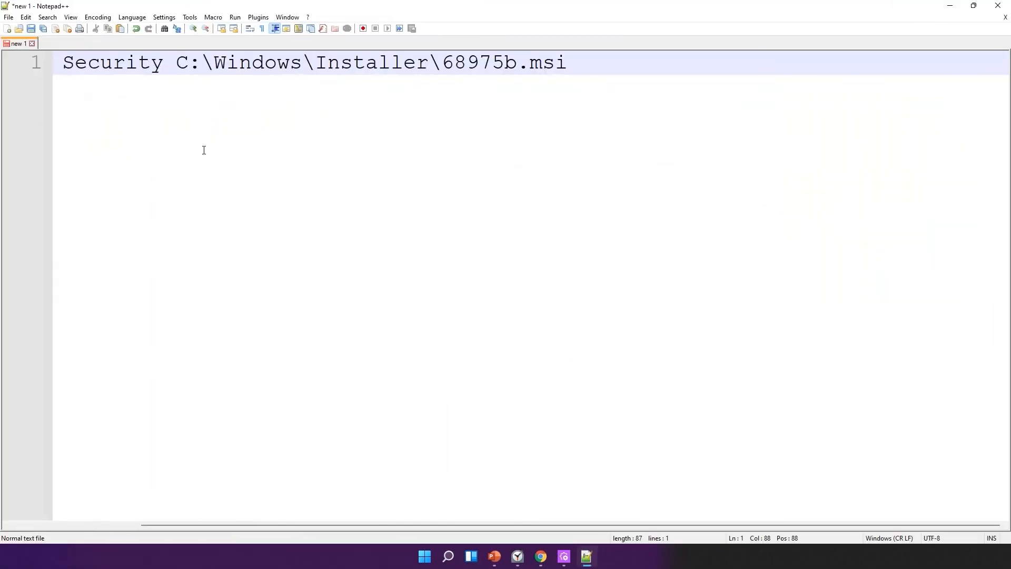
Split the text after HP Wolf Security so that C:\Windows\Installer\68975b.msi stands on its own line
key("shift+Home")
key("Home")
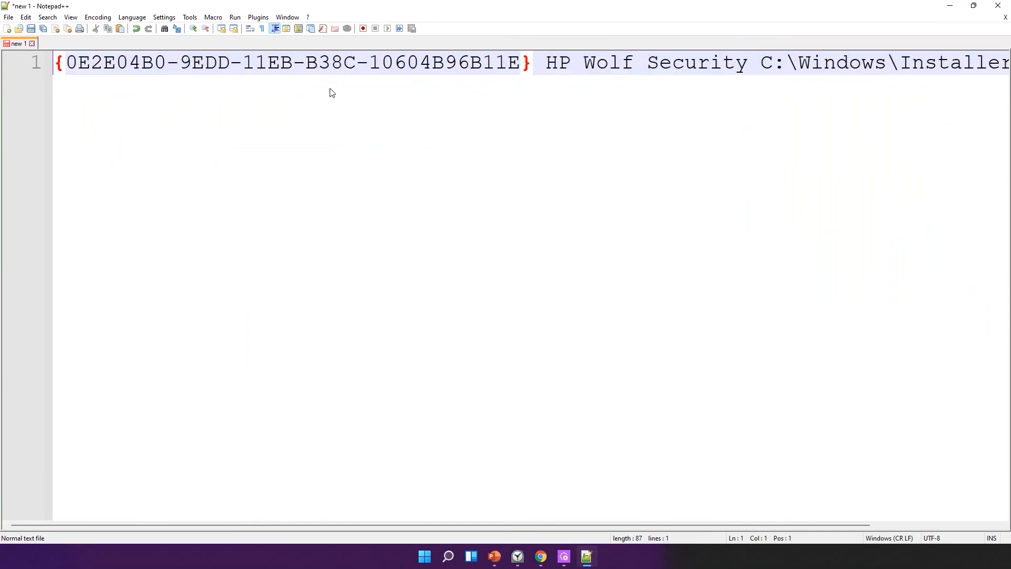
left_click(752, 65)
key("Return")
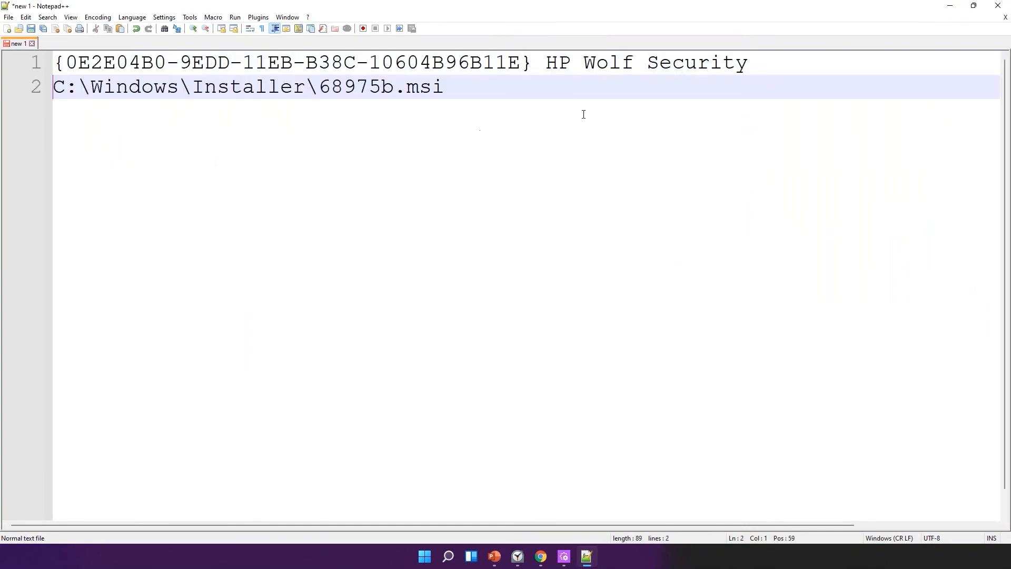
Highlight the C:\Windows\Installer\68975b.msi path on the second line to point it out, and clear the selection
key("shift+End")
left_click(461, 100)
key("shift+Home")
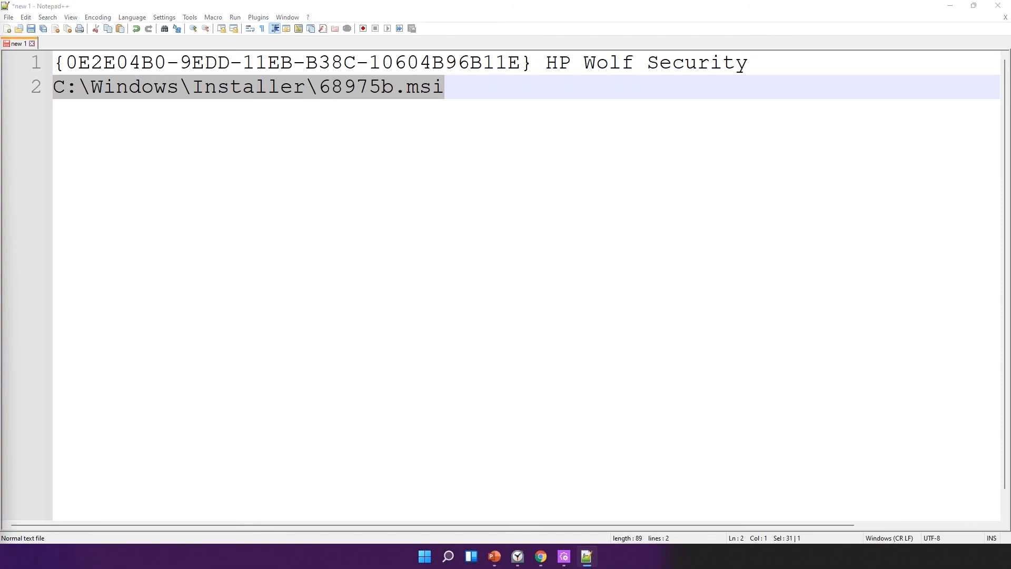
left_click(256, 350)
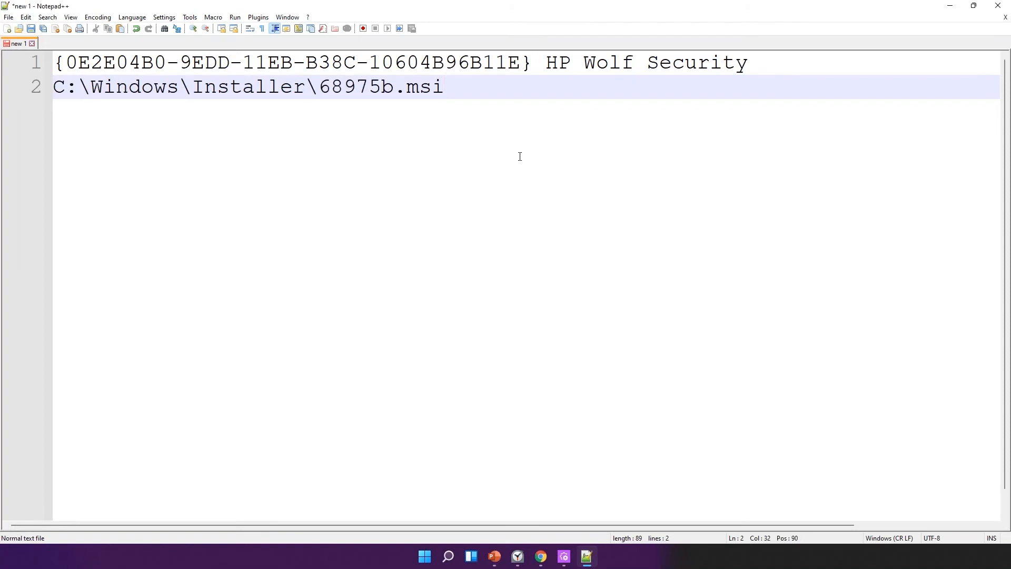
Shrink the Notepad++ window, switch to the policy designer and start a new blank policy named sadf
left_click(27, 87)
left_click(313, 257)
left_click_drag(548, 7, 551, 149)
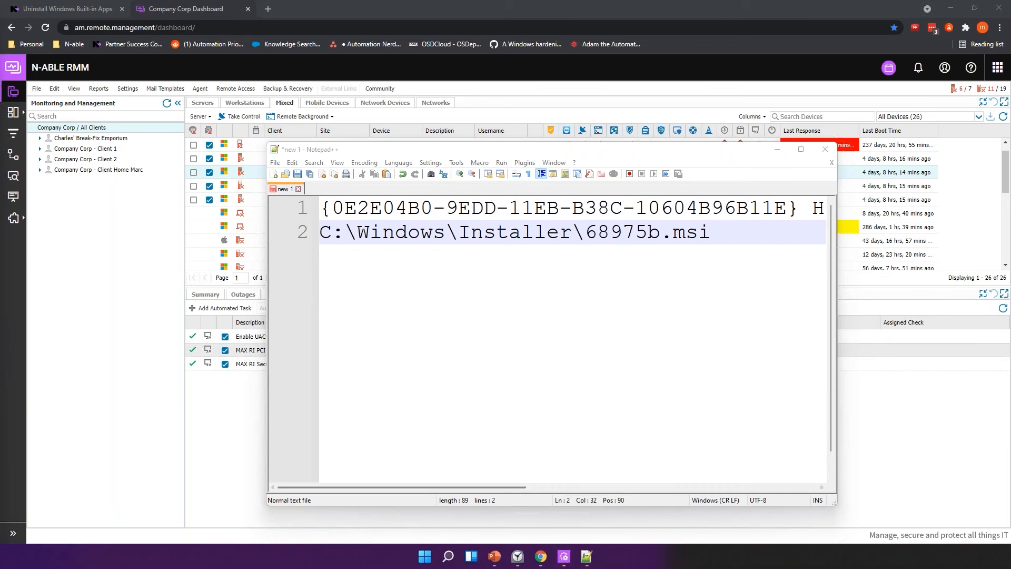
left_click(564, 556)
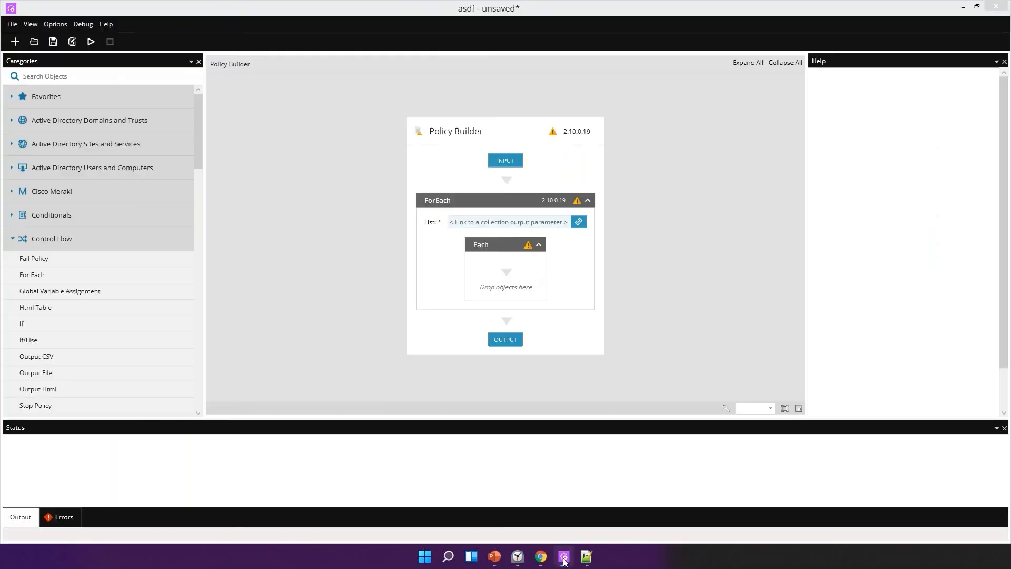
left_click(34, 41)
left_click(535, 311)
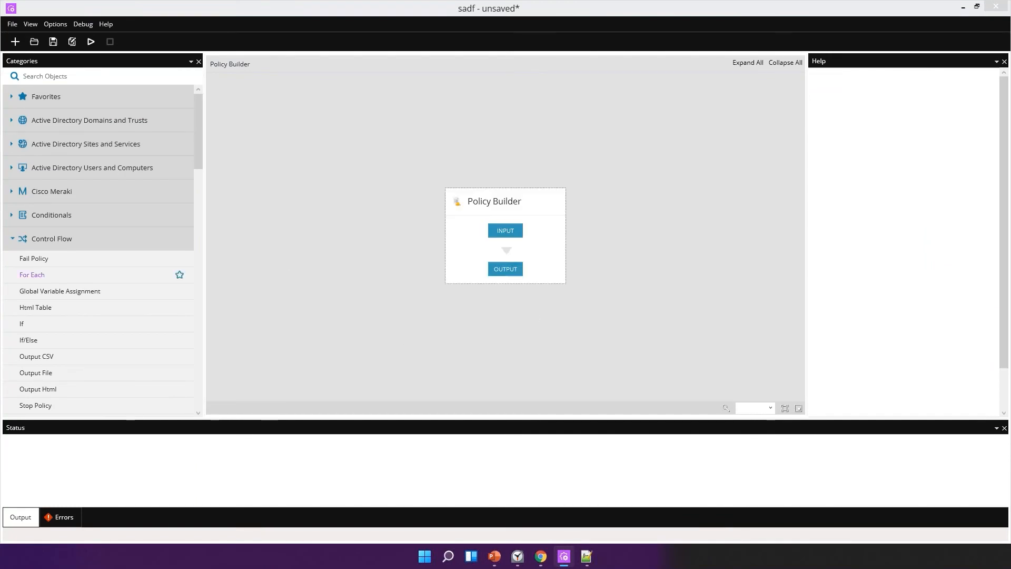
Add a Folder Exists object between the policy's input and output, checking the folder c:\temp
left_click(154, 77)
type("folder exist")
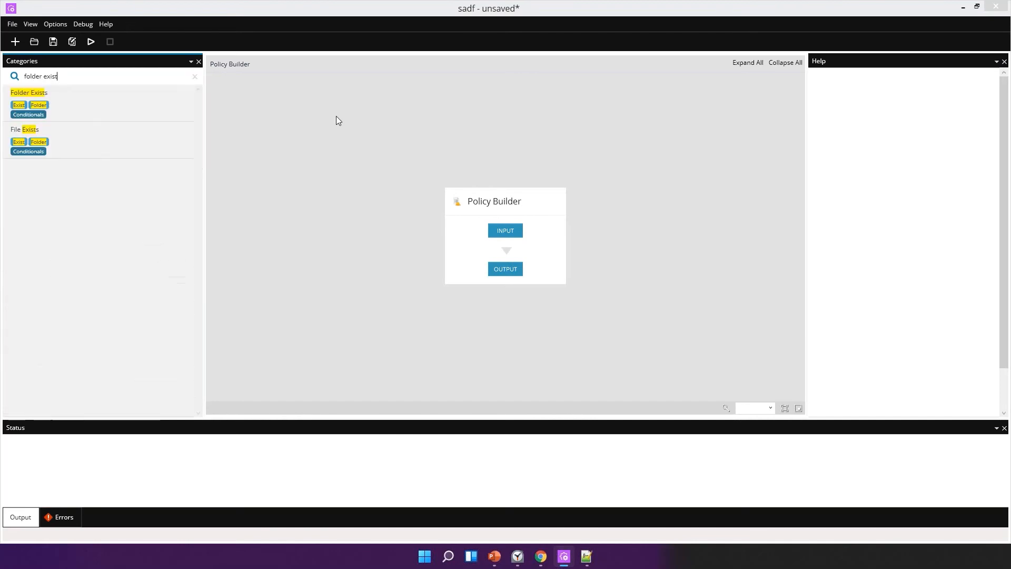
left_click_drag(117, 105, 496, 249)
type("c")
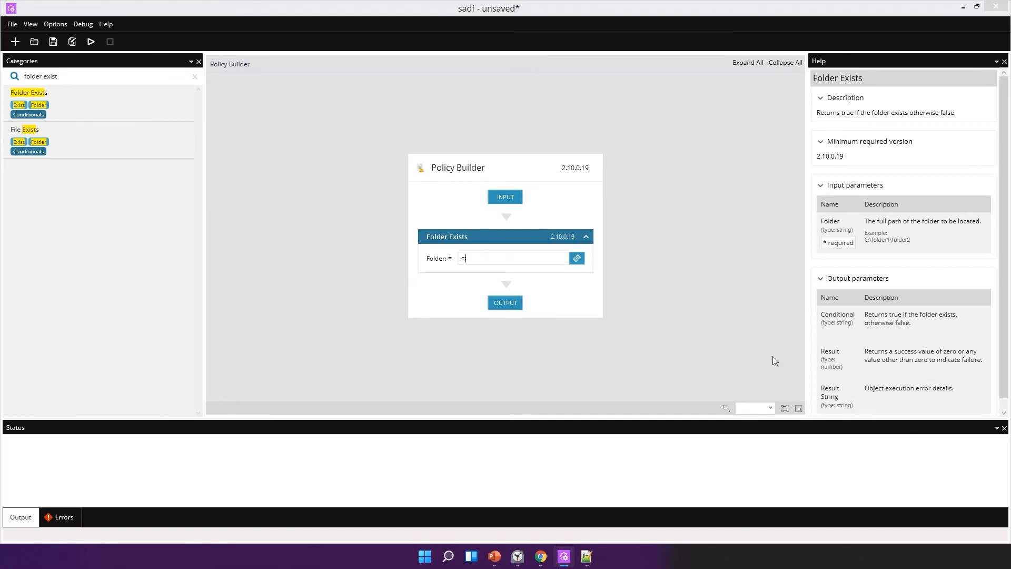
type(":\temp")
Add an If/Else object below Folder Exists and link its variable to Folder Exists.Conditional
left_click(90, 77)
key("ctrl+a")
type("if")
left_click_drag(52, 136, 499, 286)
left_click(577, 239)
left_click(457, 193)
left_click(463, 296)
left_click(542, 395)
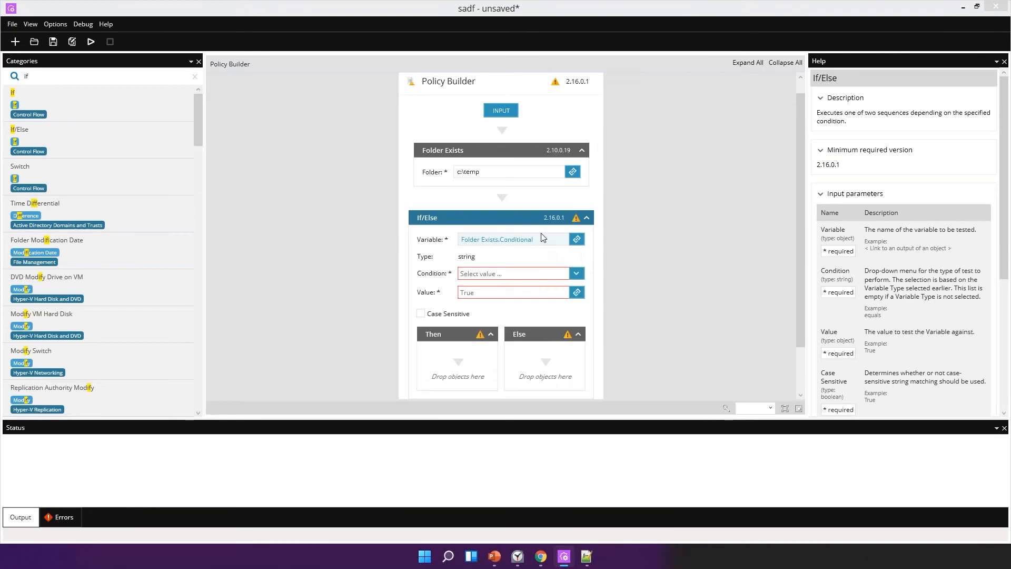
Set the If/Else condition to equals with the value False
left_click(541, 273)
left_click(540, 286)
left_click(540, 296)
type("False")
Add a Create Folder object to the Then branch with the folder c:\temp
double_click(82, 79)
type("create folder")
left_click_drag(84, 105, 445, 356)
key("ctrl+a")
left_click(469, 385)
type("c:\\temp")
scroll(469, 316, "down", 2)
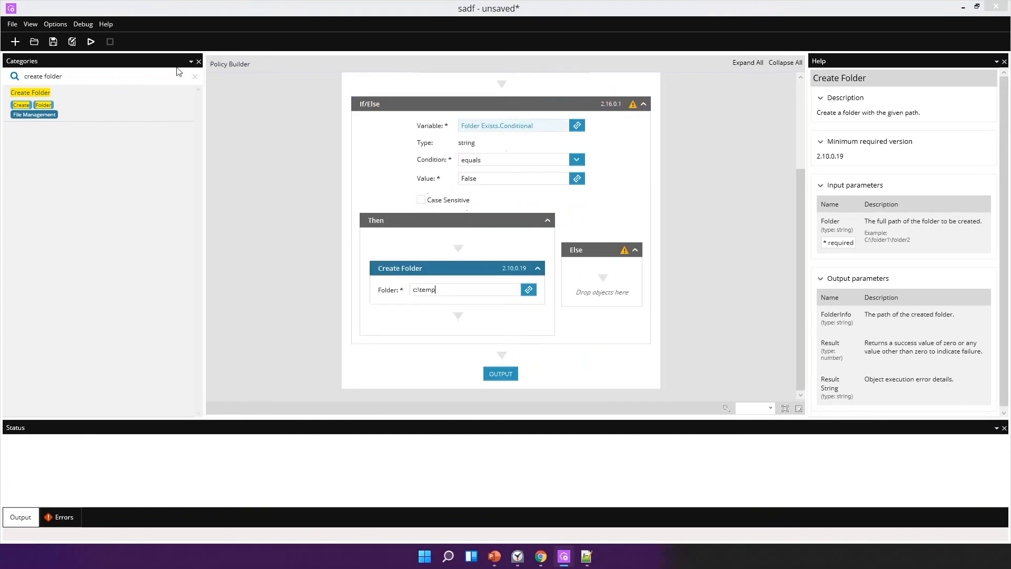
Add a Log object to the Else branch with the message "fodler exsit"
left_click(166, 77)
type("log")
left_click_drag(119, 117, 597, 277)
left_click(588, 291)
type("fodler exsit")
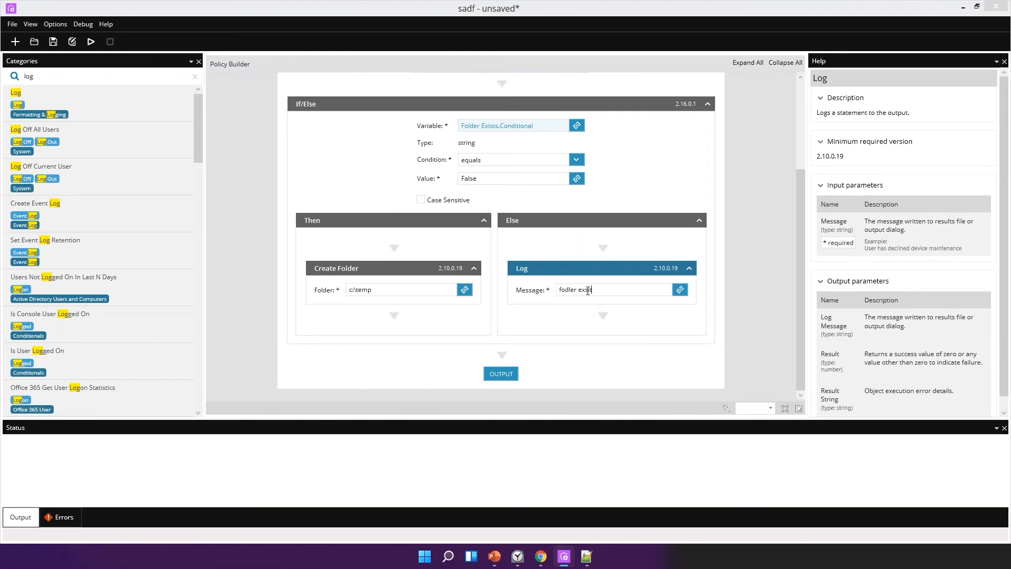
left_click(96, 80)
type("download")
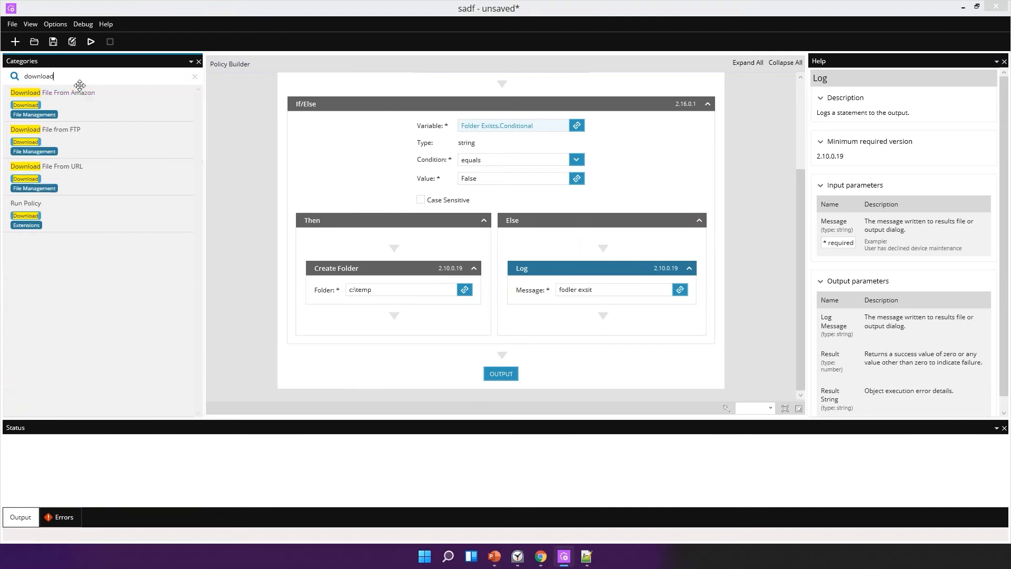
left_click_drag(69, 157, 500, 365)
left_click(564, 347)
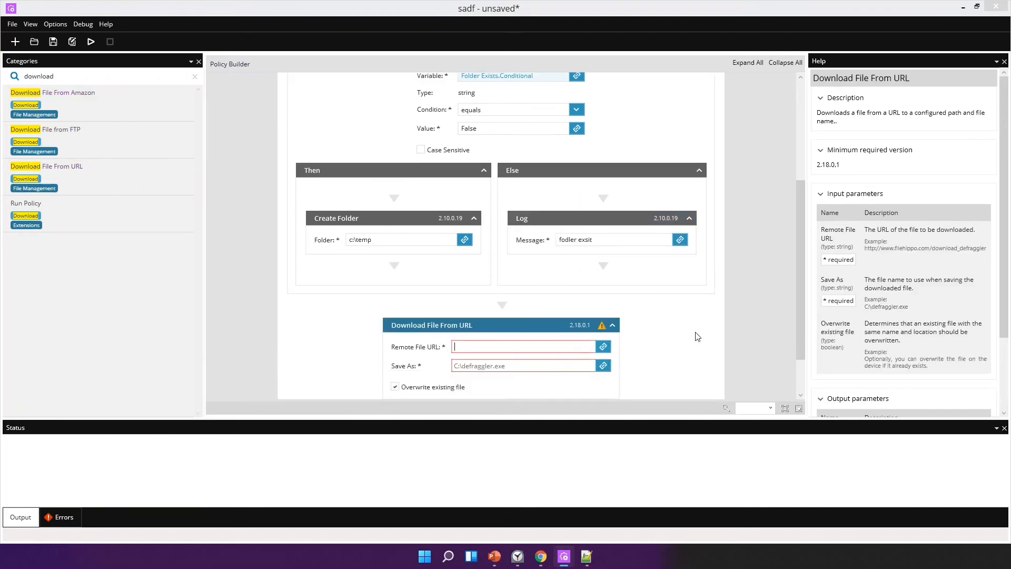
type("http:s")
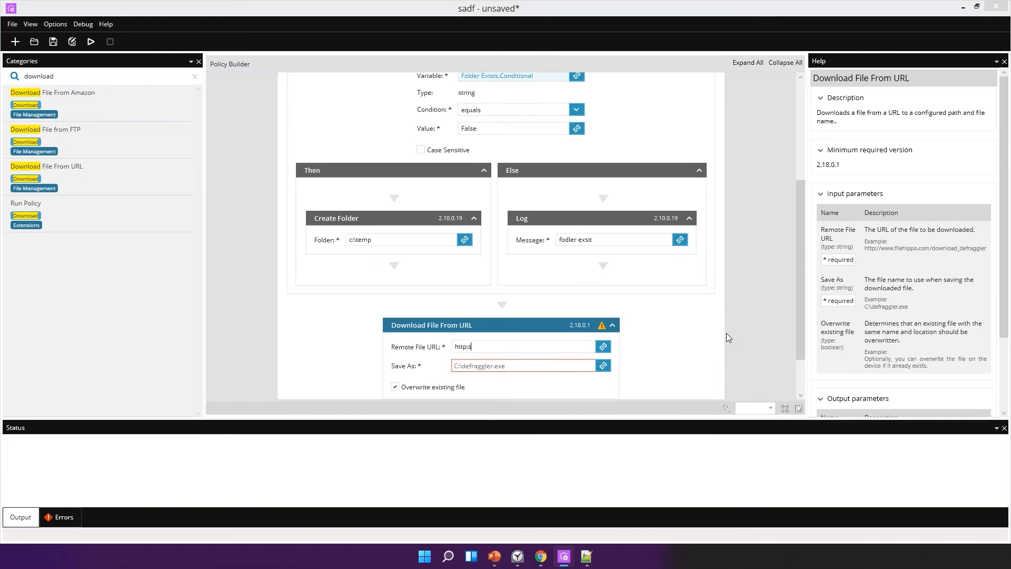
type("/file.com/fweljfwelwi")
Set the download's Save As path to c:\temp\file.exe, keeping Overwrite existing file enabled
key("Tab")
type("c:\temp\\fiole.exe")
key("Left")
key("Left")
key("Left")
key("Left")
key("Left")
key("Left")
key("BackSpace")
key("End")
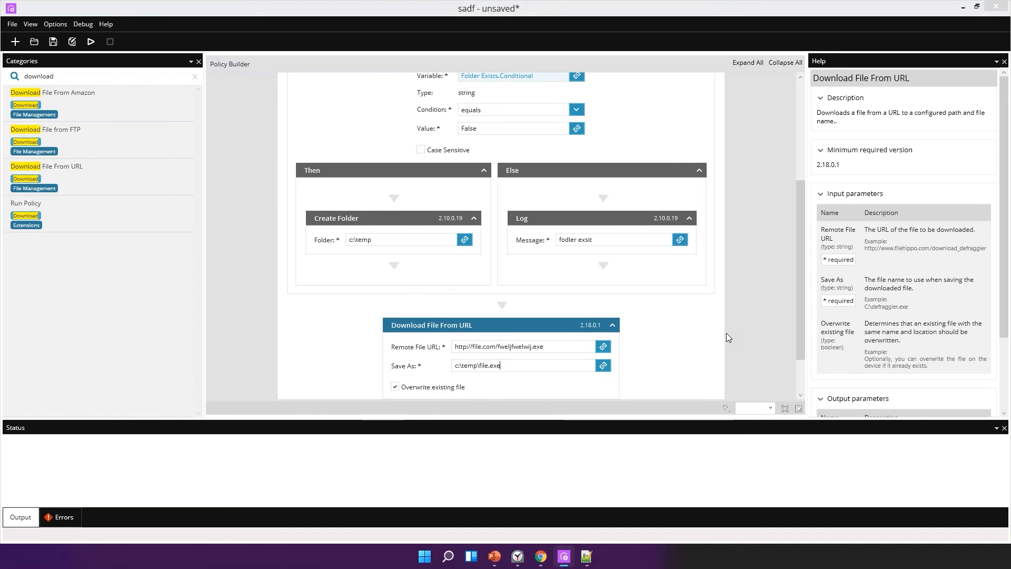
left_click_drag(547, 375, 425, 368)
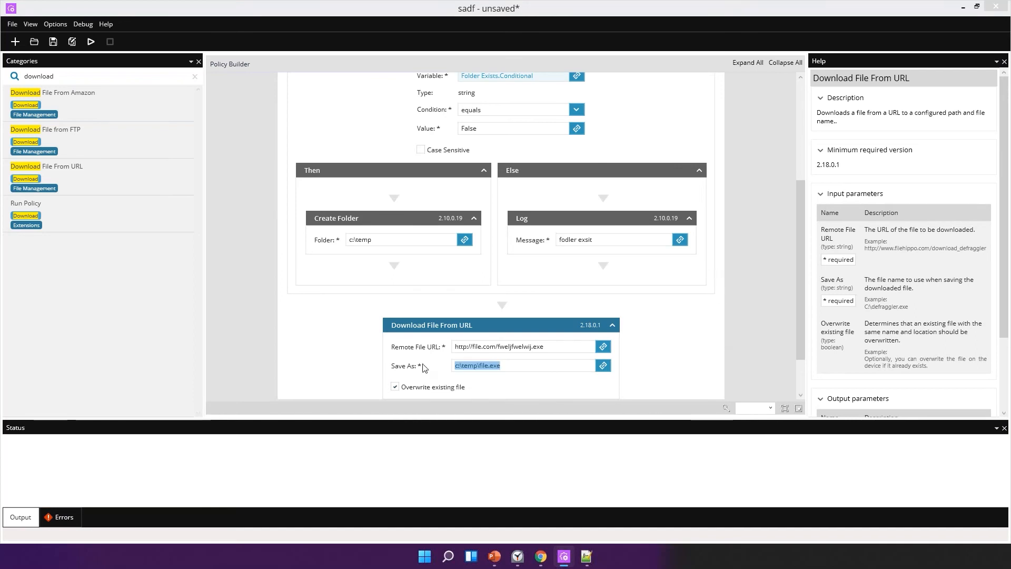
scroll(389, 338, "down", 3)
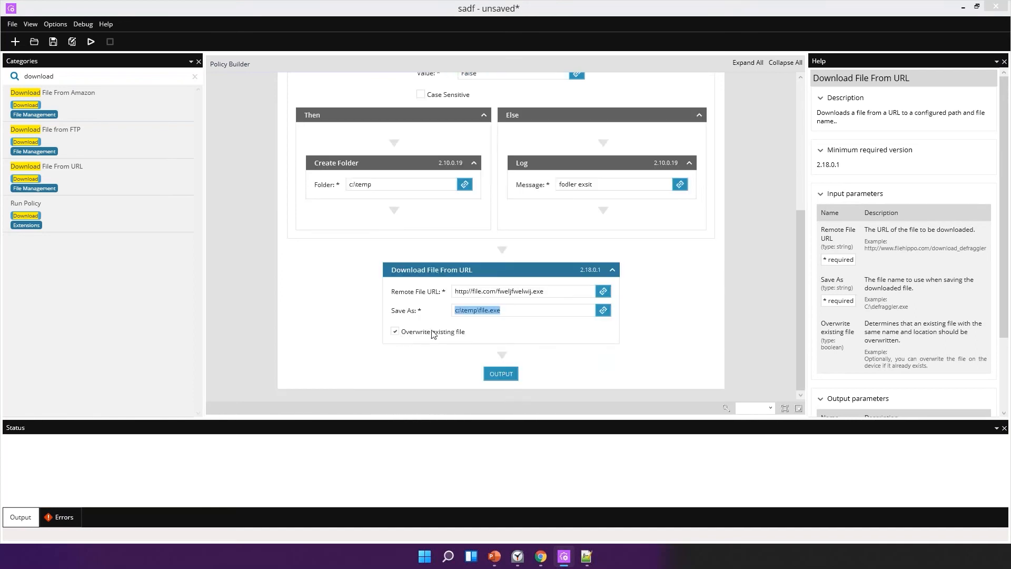
left_click(413, 339)
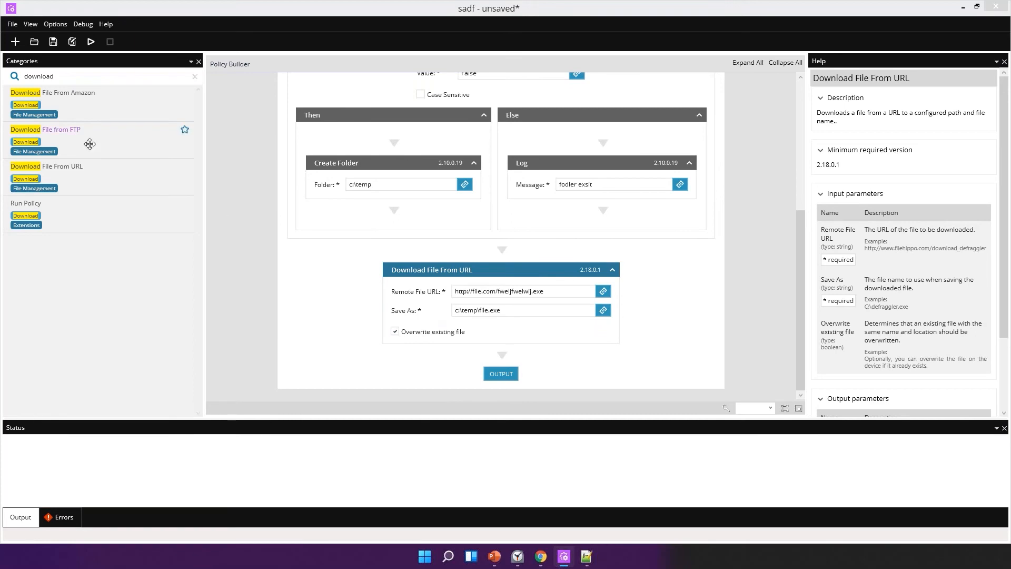
Add a Run Program object after the download and copy the Save As path c:\temp\file.exe into its program field
left_click(101, 75)
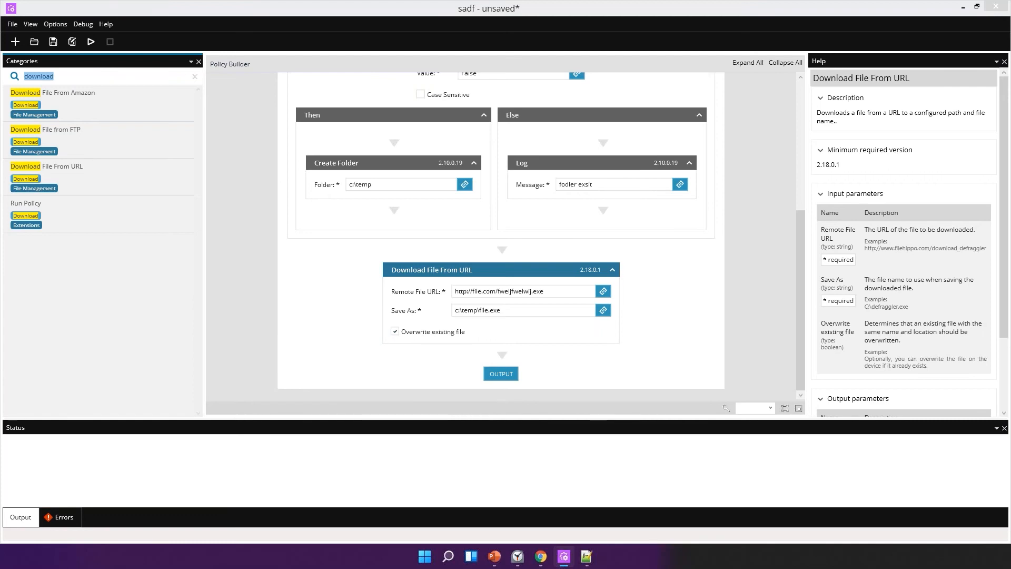
type("run prog")
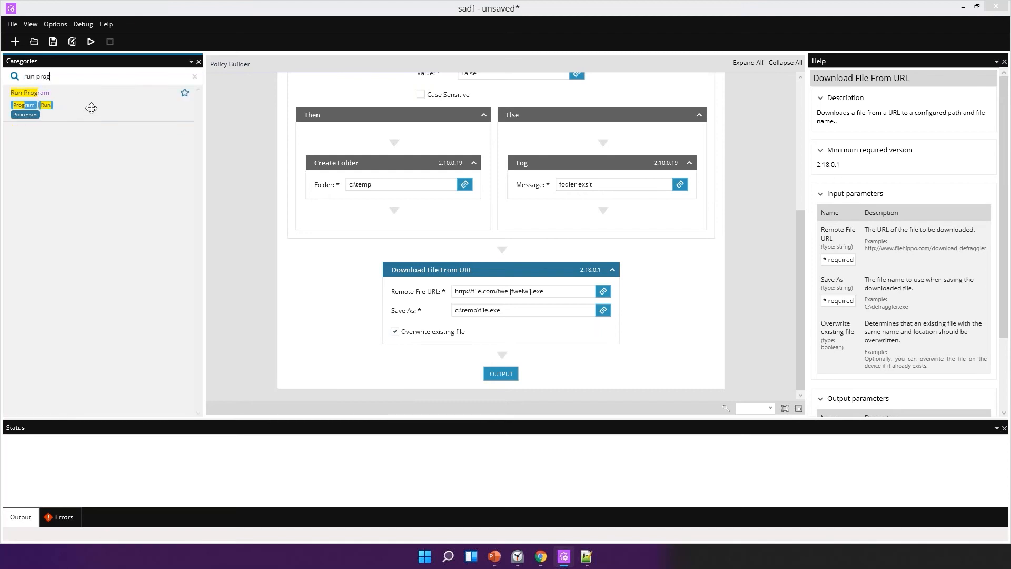
left_click_drag(92, 108, 494, 362)
scroll(462, 295, "down", 2)
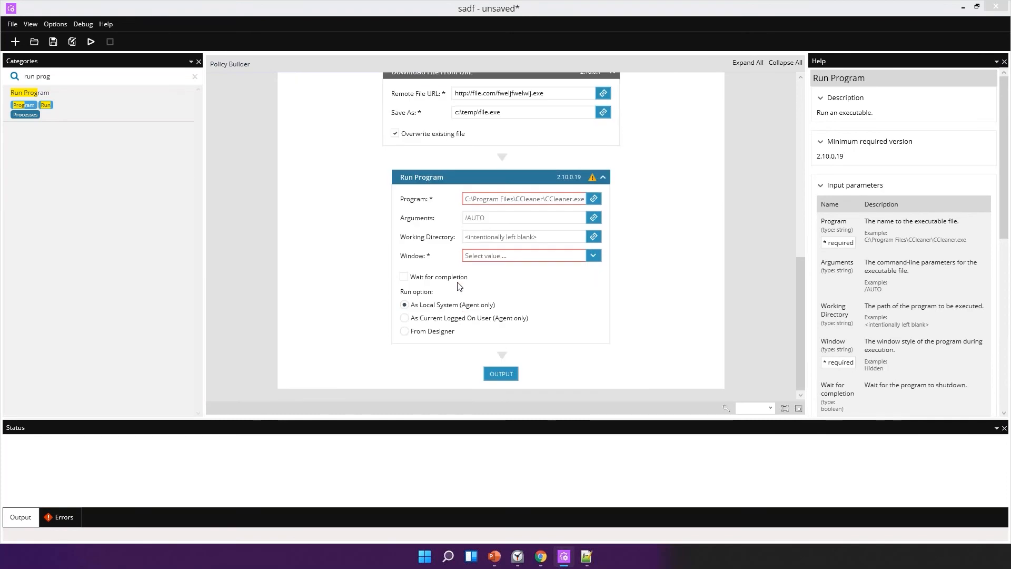
left_click(408, 112)
key("ctrl+c")
left_click(503, 204)
key("ctrl+v")
key("Tab")
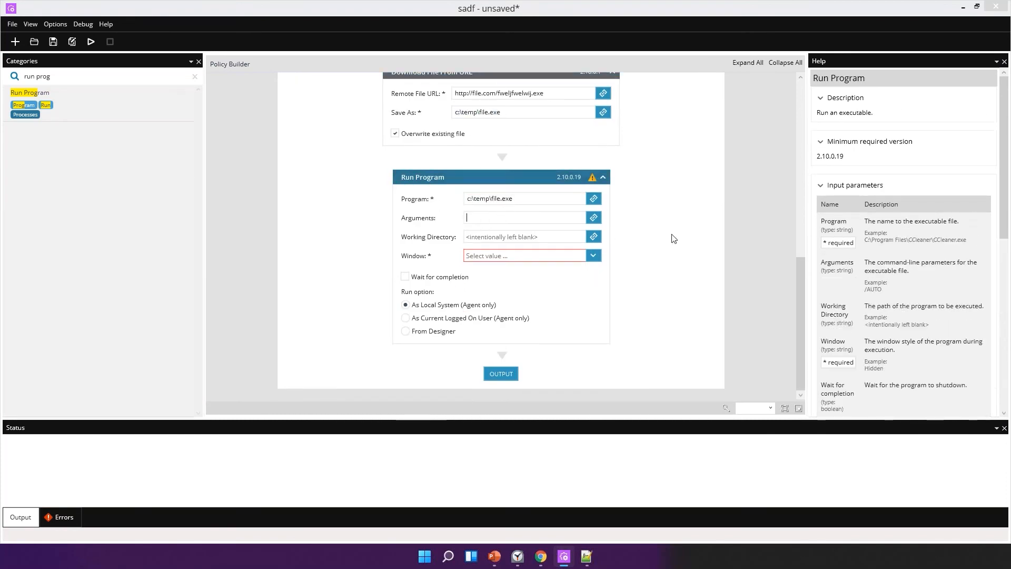
Give Run Program sample arguments starting with /silent /soemthing, working directory c:\temp and a Hidden window, and enable Wait for completion
type("/silent /soemthing fr")
type("r randy")
left_click(564, 239)
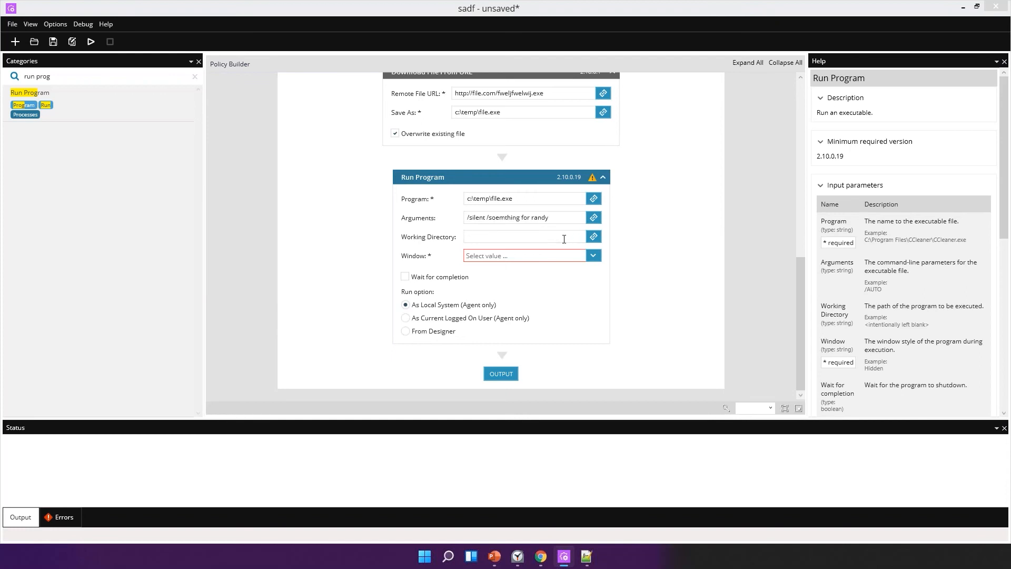
type("c:\temp")
left_click(478, 278)
left_click(432, 278)
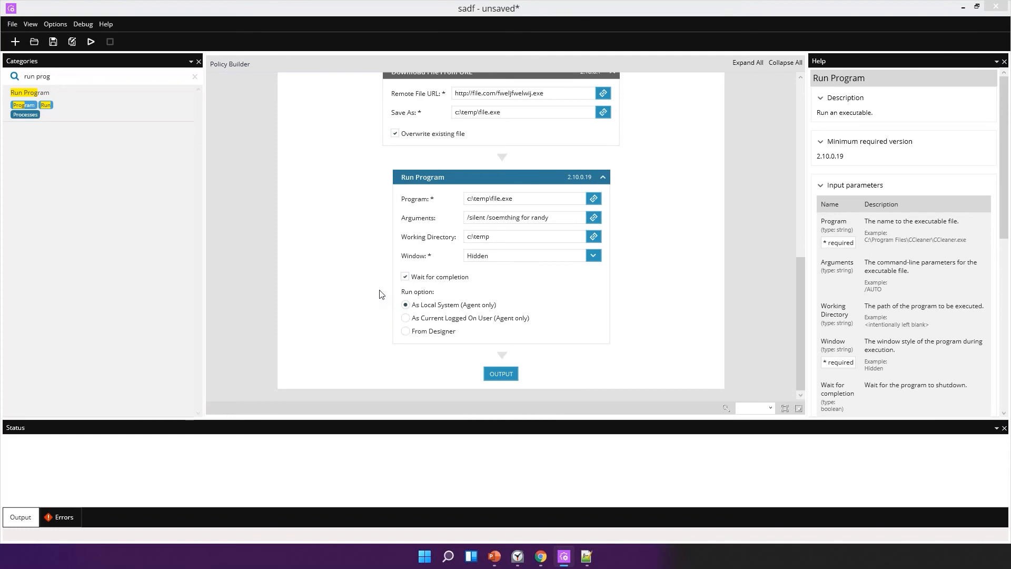
Set both the policy's name and its description to "download and run program" in the properties
scroll(474, 173, "up", 3)
scroll(471, 178, "up", 5)
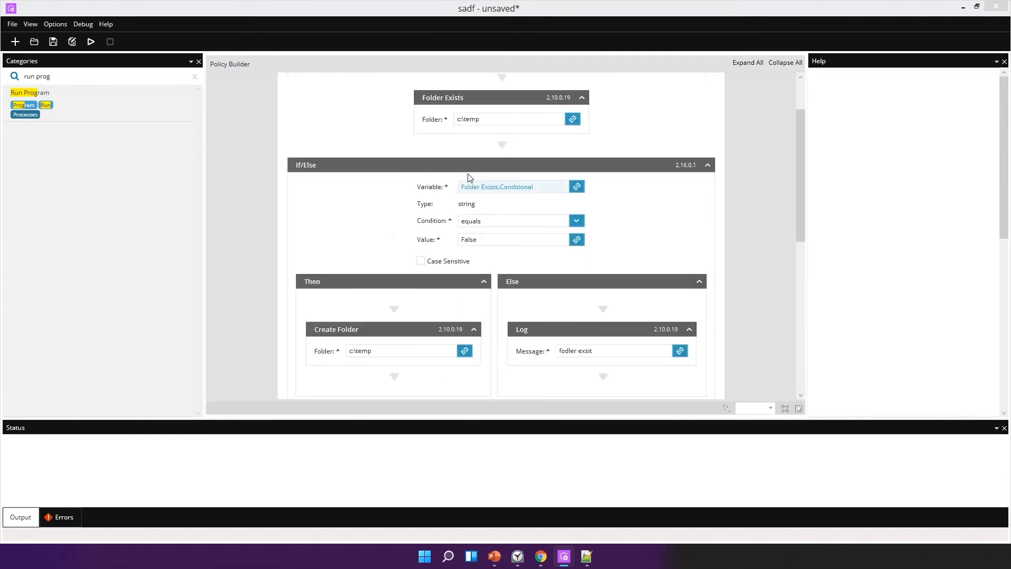
scroll(471, 177, "down", 10)
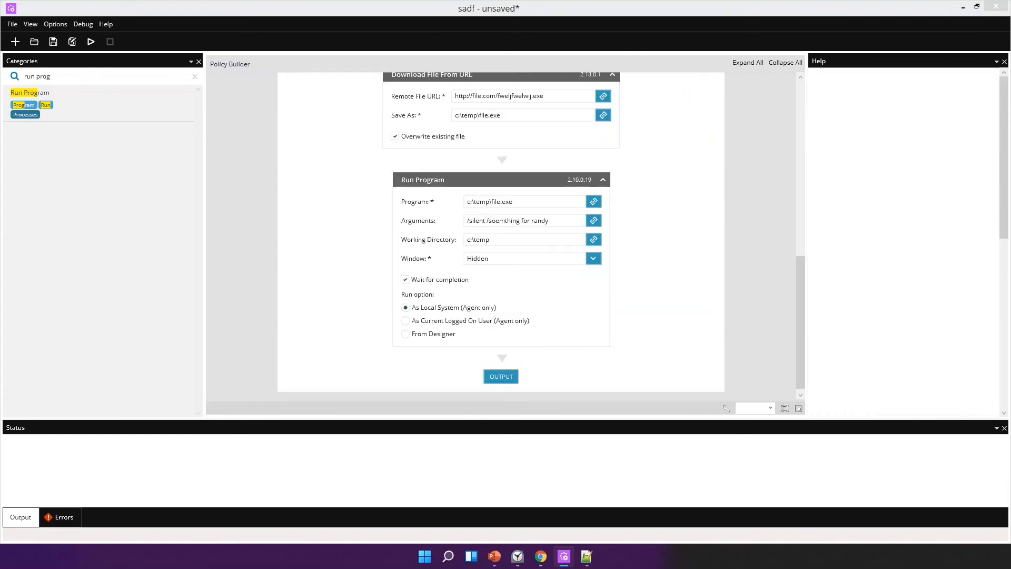
scroll(501, 232, "down", 1)
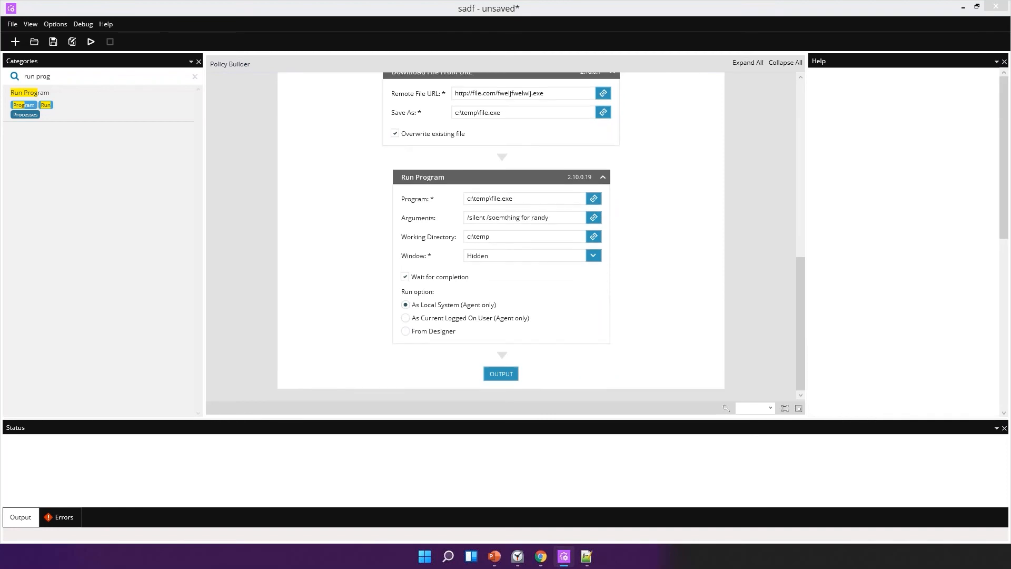
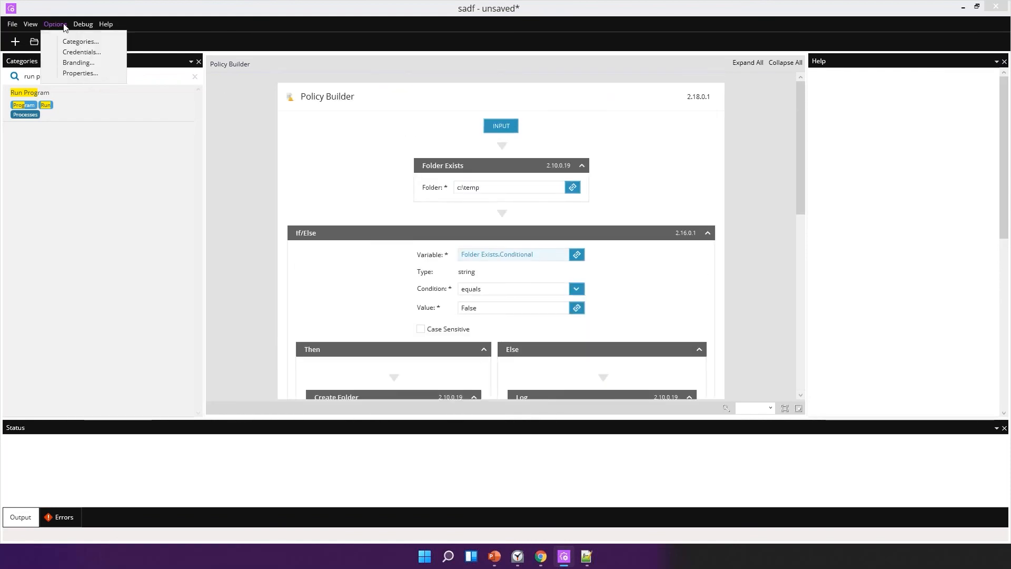
left_click(68, 75)
type("download and run program")
key("ctrl+a")
key("ctrl+c")
key("Tab")
key("ctrl+v")
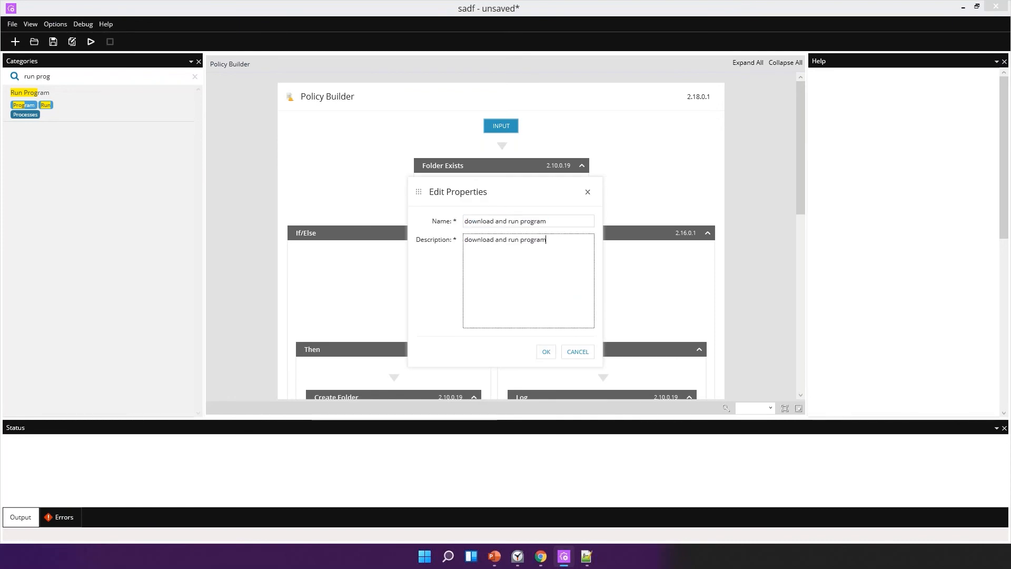
key("Return")
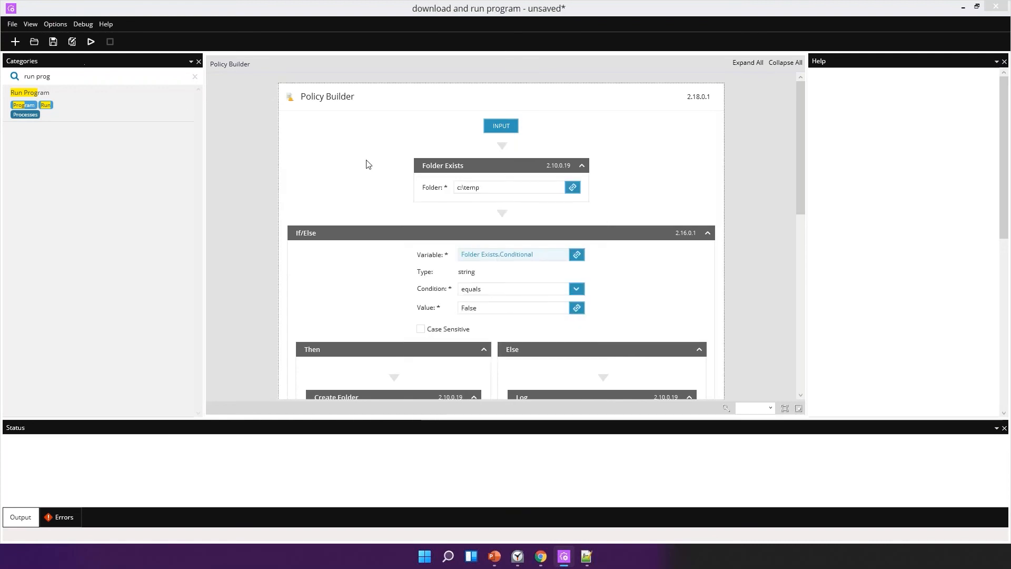
Save the policy as download and run program.amp in the _AMPS folder under _Scripts
key("ctrl+s")
left_click(46, 159)
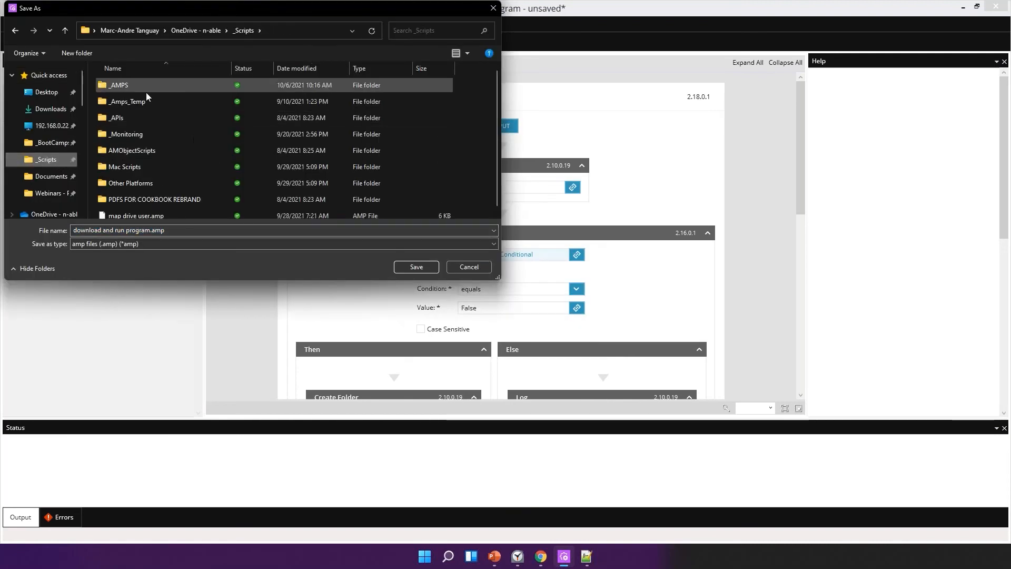
double_click(148, 84)
left_click(414, 266)
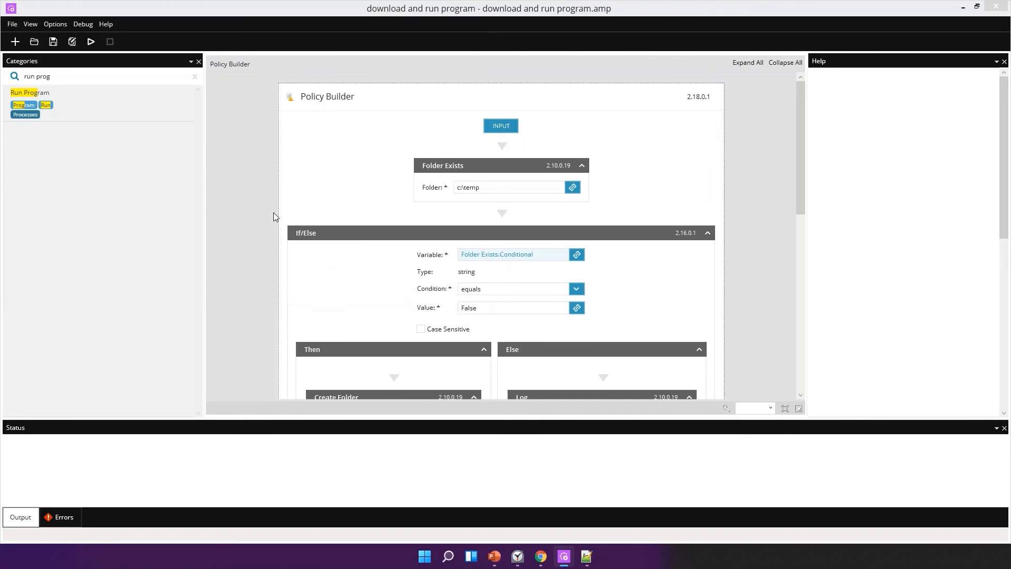
Review the saved policy's flow from the Folder Exists check through the file download to Run Program
scroll(253, 194, "down", 3)
scroll(253, 194, "down", 6)
scroll(253, 194, "up", 4)
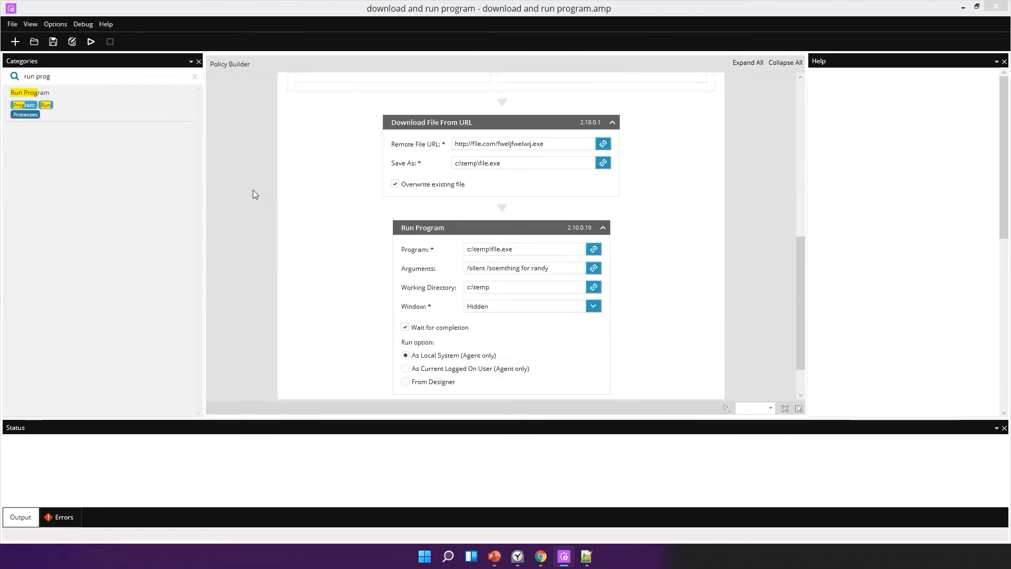
scroll(253, 194, "up", 3)
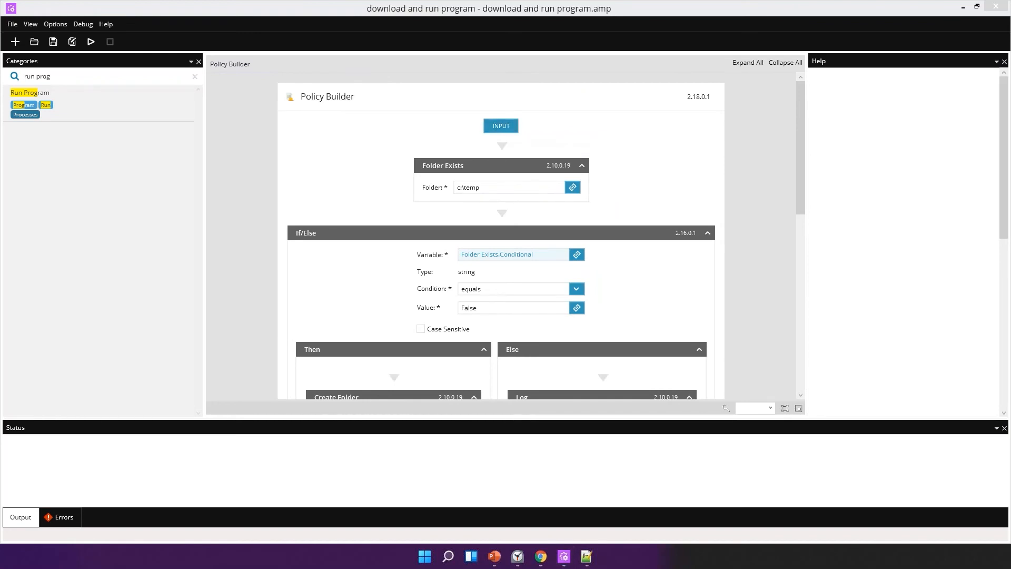
scroll(292, 174, "down", 6)
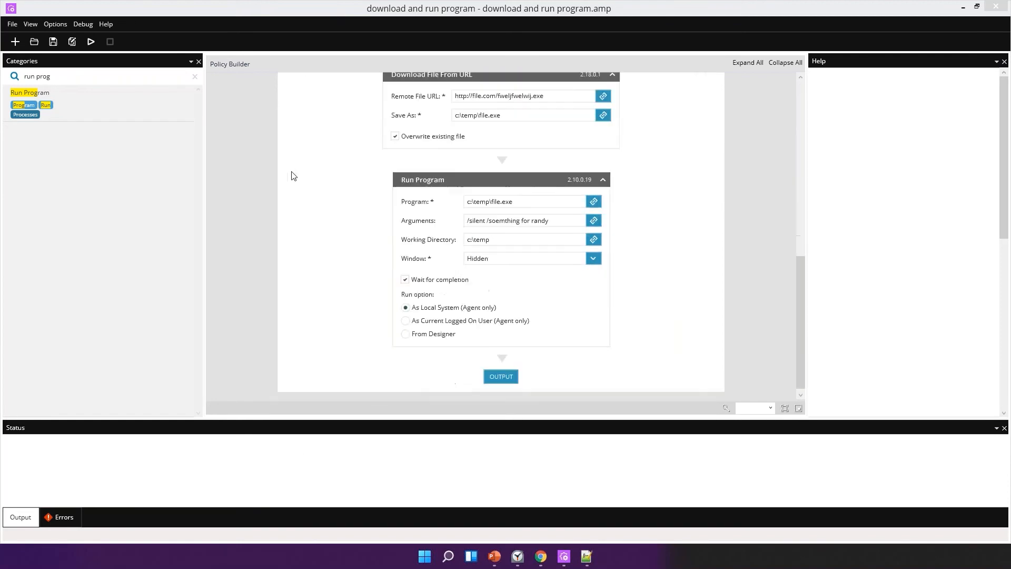
scroll(355, 277, "up", 5)
scroll(354, 278, "down", 2)
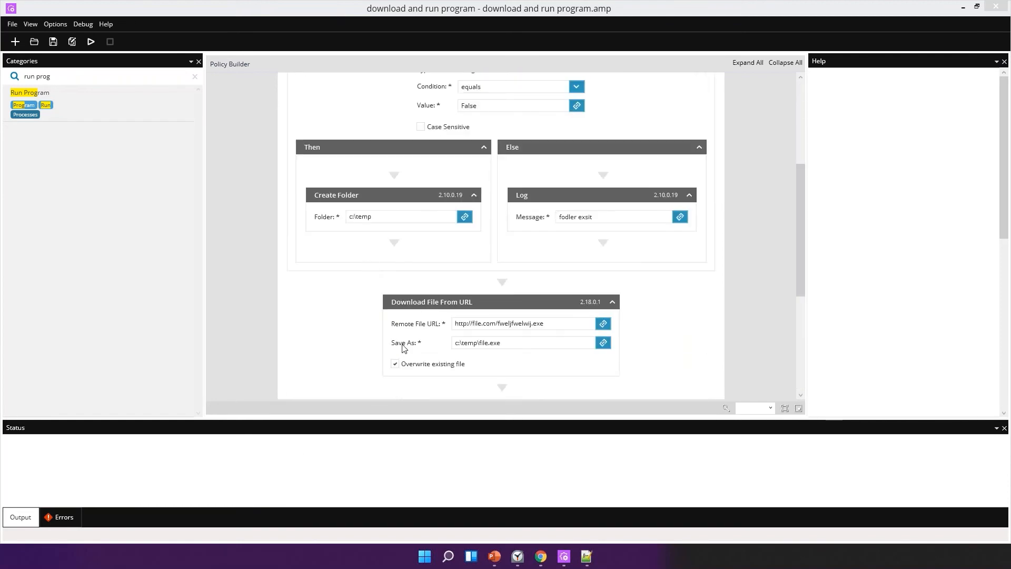
Add a Download File From Amazon object between the If/Else block and Download File From URL
left_click(194, 76)
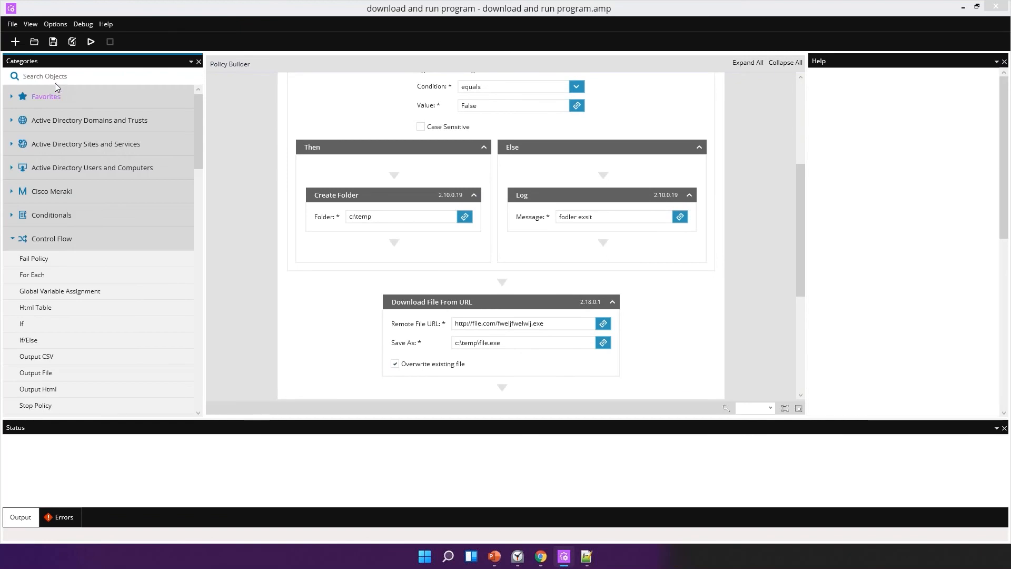
type("download")
left_click_drag(89, 100, 466, 303)
scroll(432, 316, "down", 2)
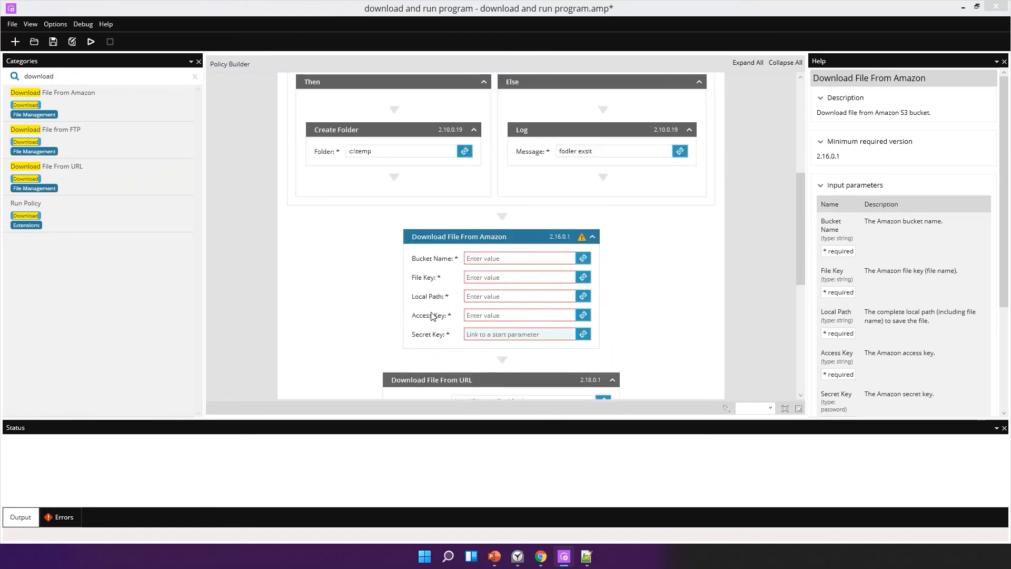
Delete the Download File From Amazon object from the download and run program policy
key("Delete")
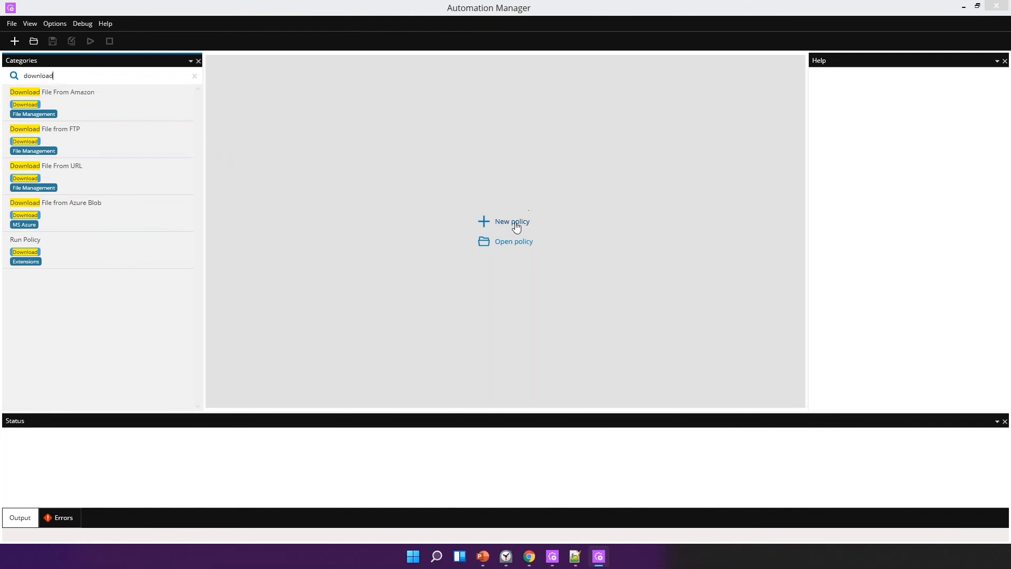
In the second Automation Manager window, create a policy with name and description "asdf" and add a Download File from Azure Blob object
left_click(516, 224)
type("asdf")
left_click(530, 309)
type("asdf")
left_click(544, 353)
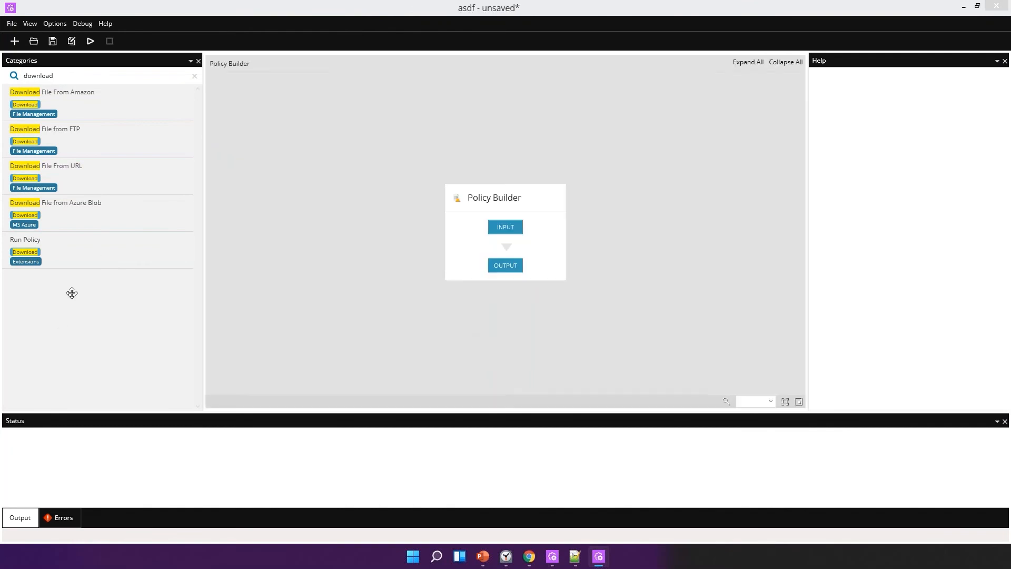
left_click_drag(68, 208, 522, 242)
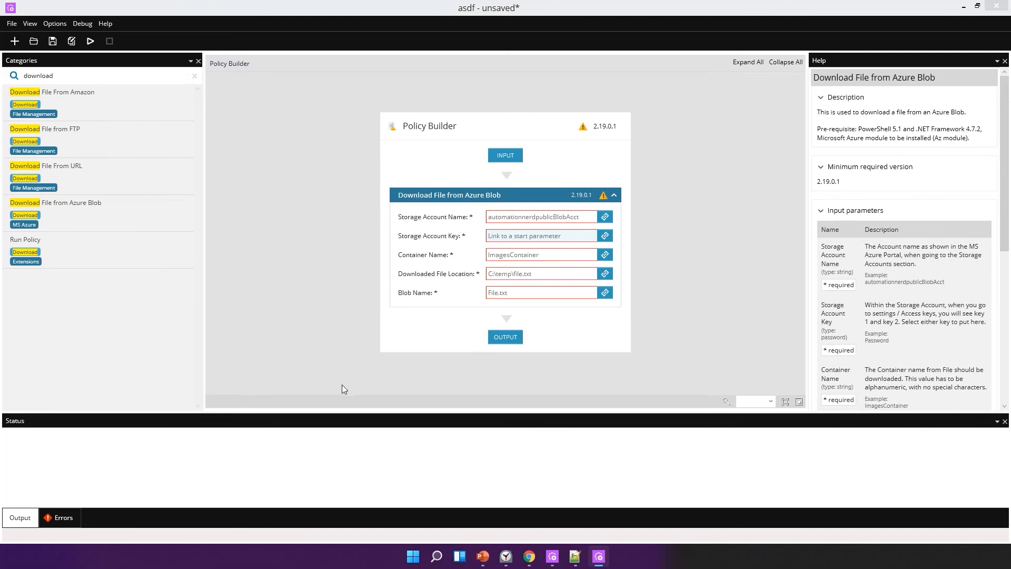
key("alt+Tab")
left_click(455, 277)
key("alt+Tab")
left_click(103, 25)
left_click(124, 40)
left_click(529, 556)
left_click(132, 88)
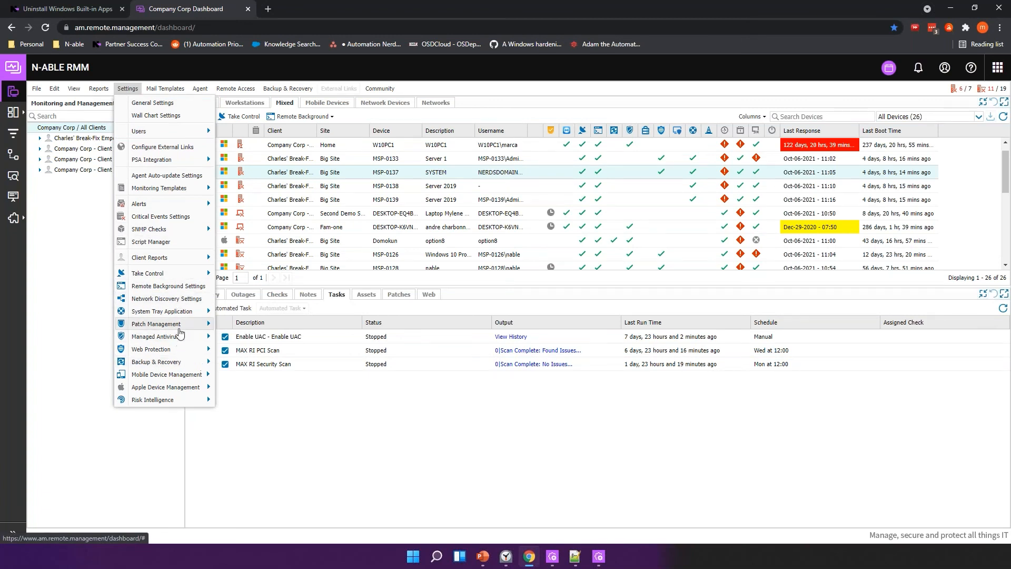
left_click(651, 105)
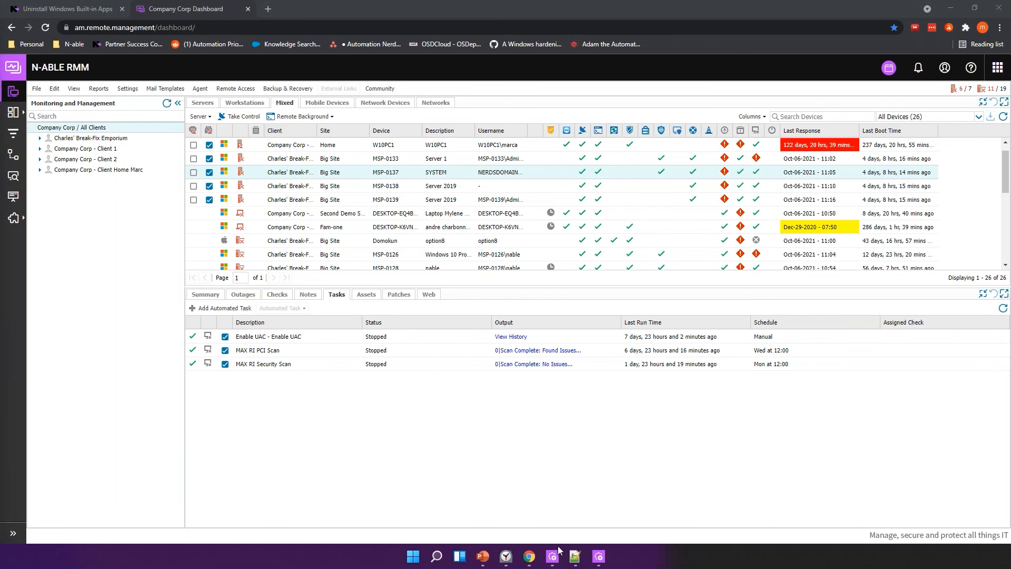
left_click(471, 468)
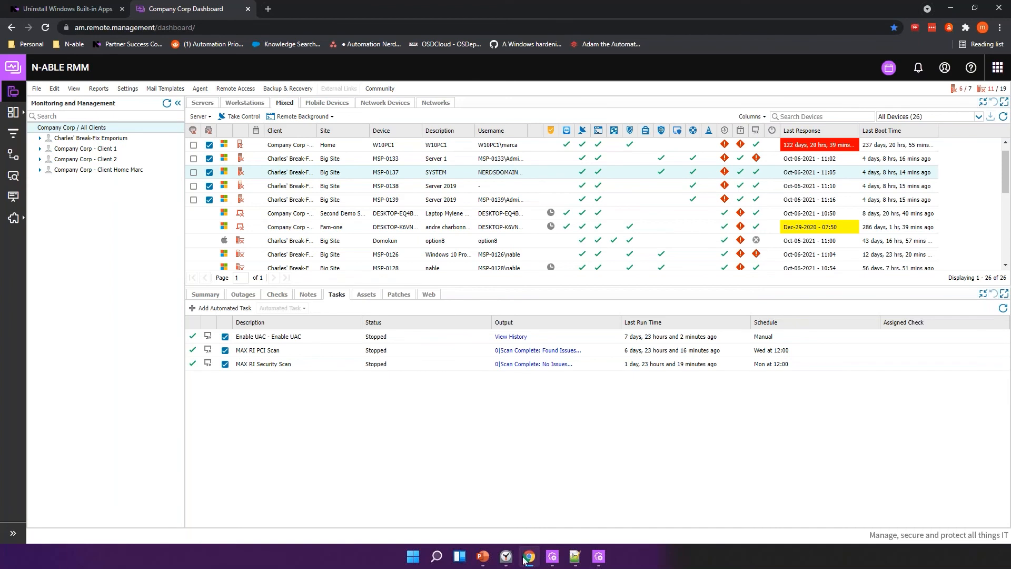
In the download and run program window, start a new policy with name and description "asdf", discarding the unsaved changes
left_click(552, 557)
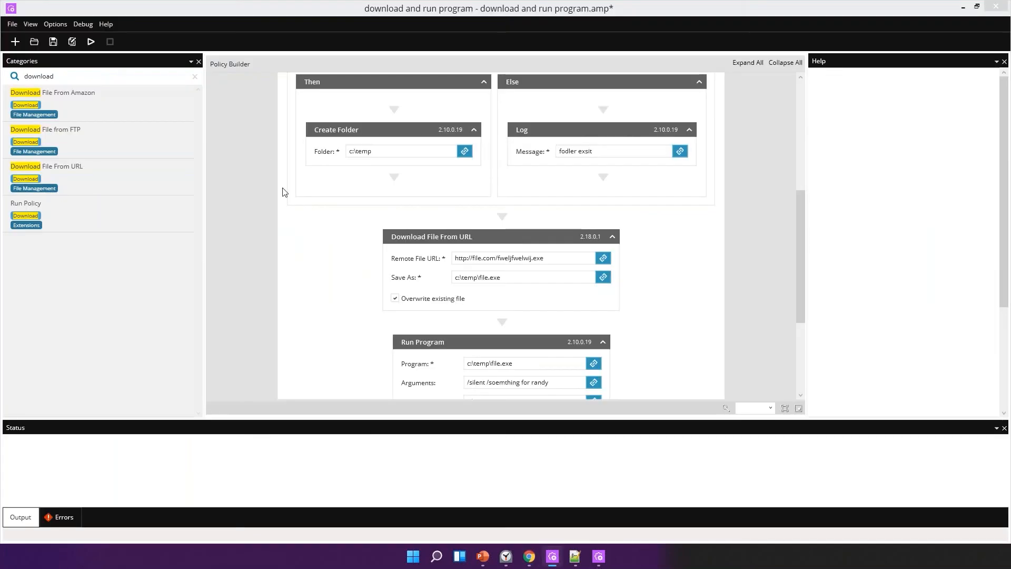
left_click(15, 41)
left_click(536, 311)
type("asdf")
left_click(501, 301)
type("asdf")
left_click(545, 352)
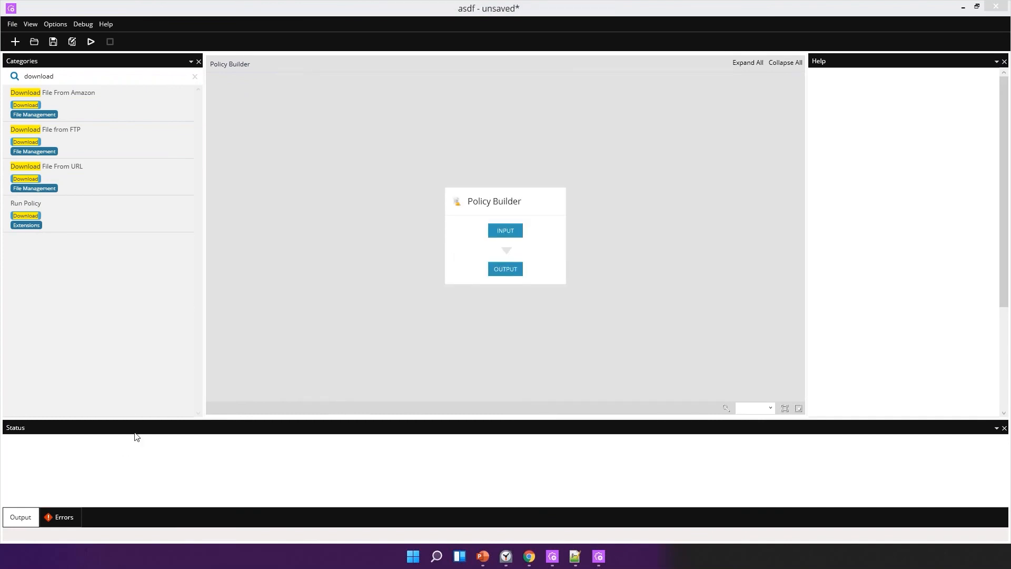
Search the objects for "files older" and add Delete Files Older Than X Days to the asdf policy
double_click(56, 75)
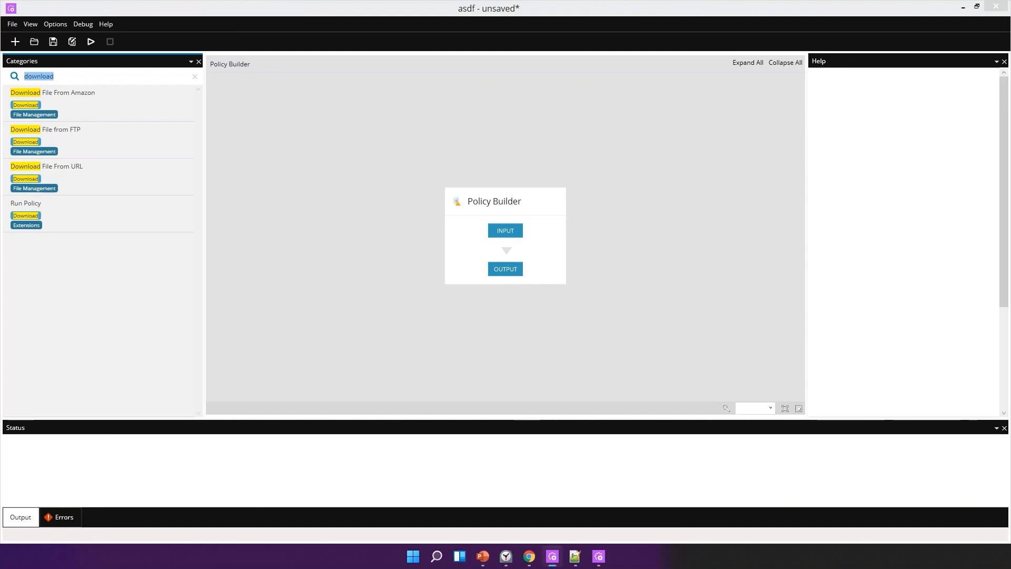
type("find files ol")
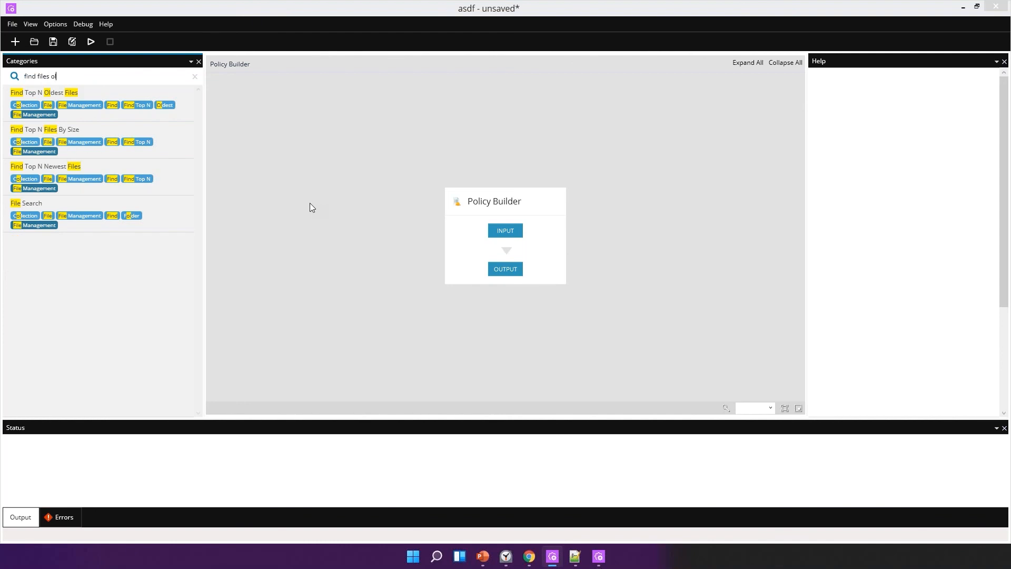
key("ctrl+a")
type("files ol")
key("BackSpace")
key("BackSpace")
key("BackSpace")
type("older")
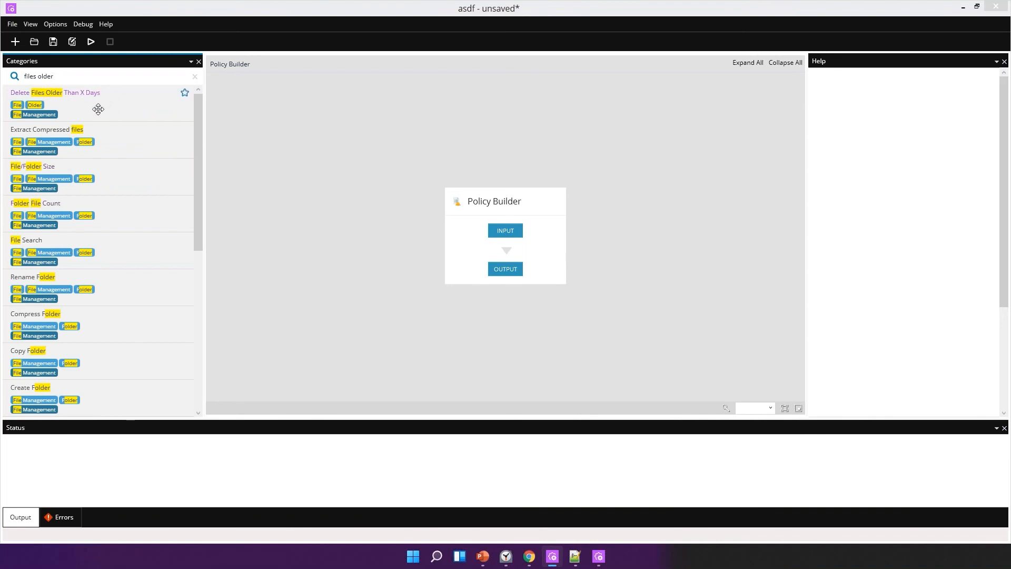
left_click_drag(100, 106, 469, 251)
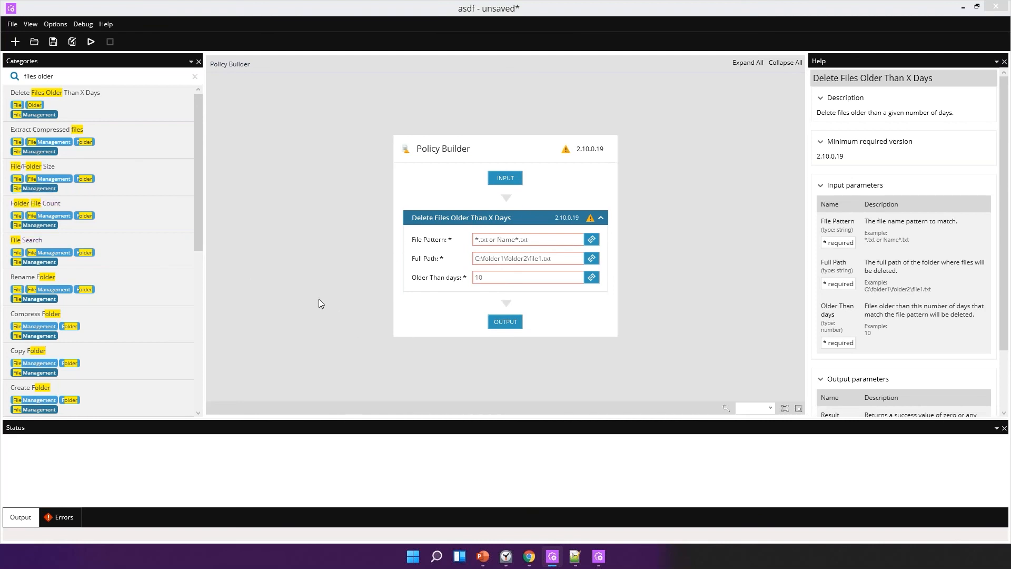
left_click(347, 237)
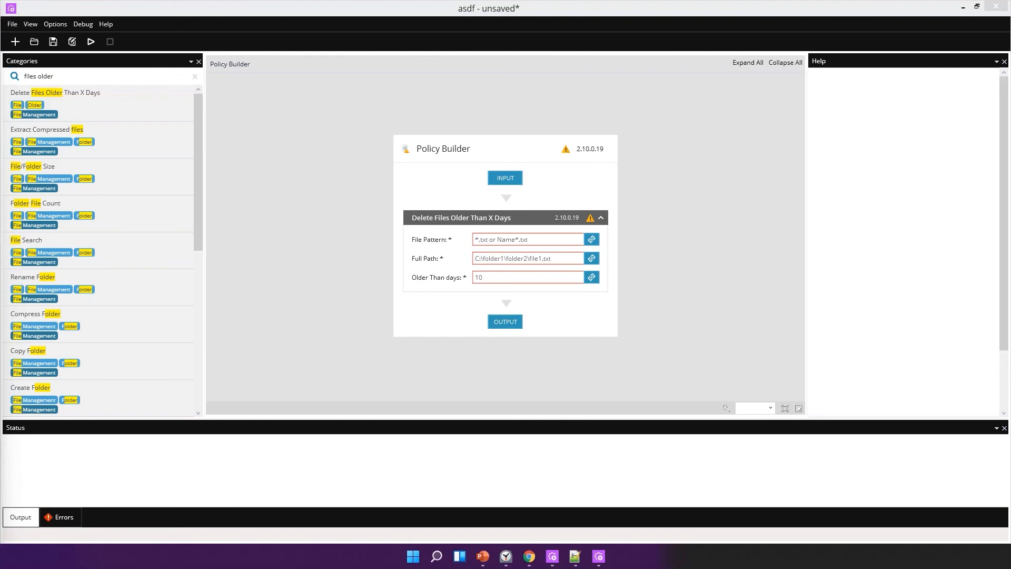
Switch to Chrome, open the Windows Uptime Check article in the Automation Cookbook and download its AMP file
left_click(530, 556)
left_click(127, 88)
left_click(99, 12)
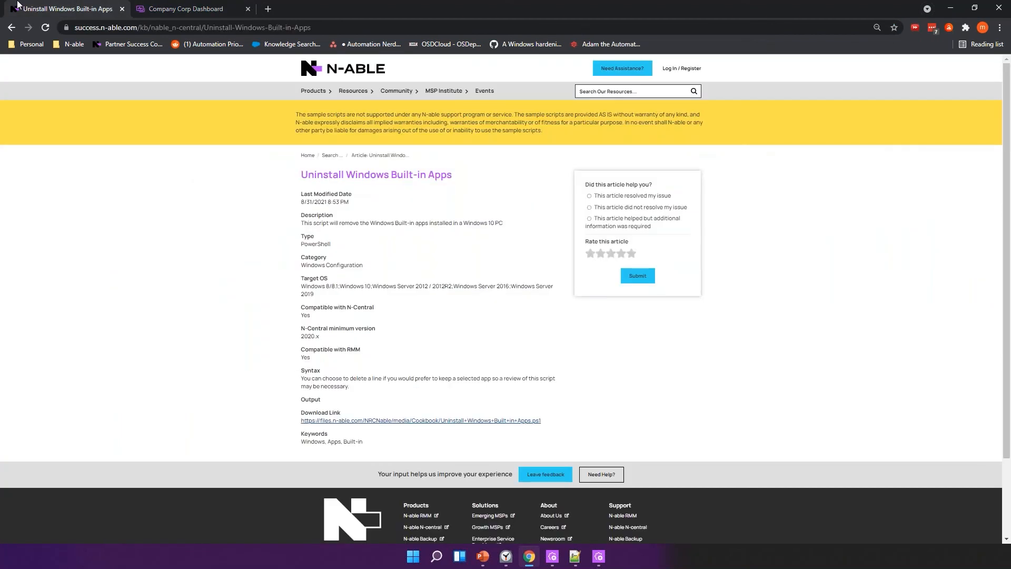
left_click(14, 27)
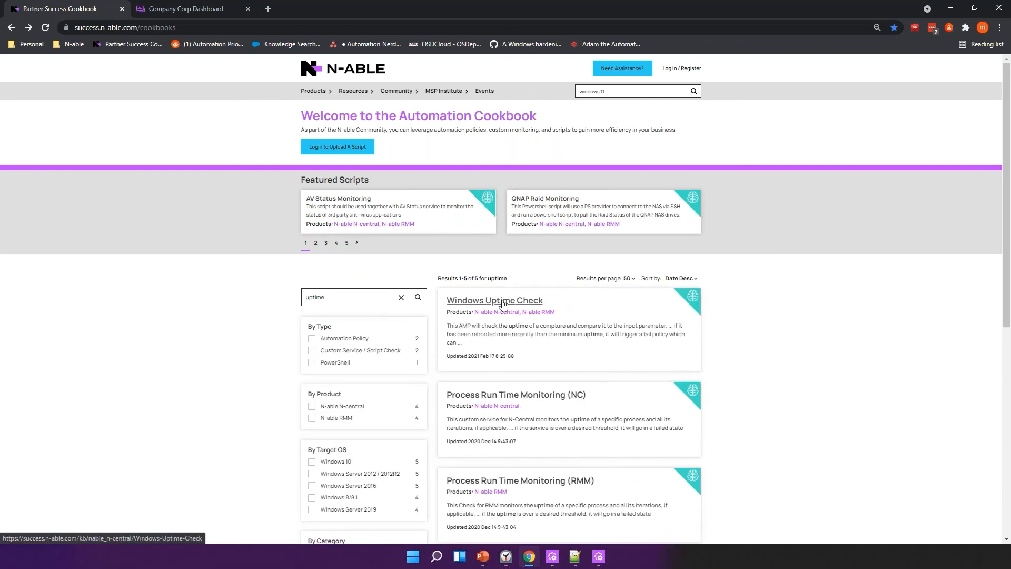
left_click(503, 304)
left_click(396, 417)
left_click(385, 492)
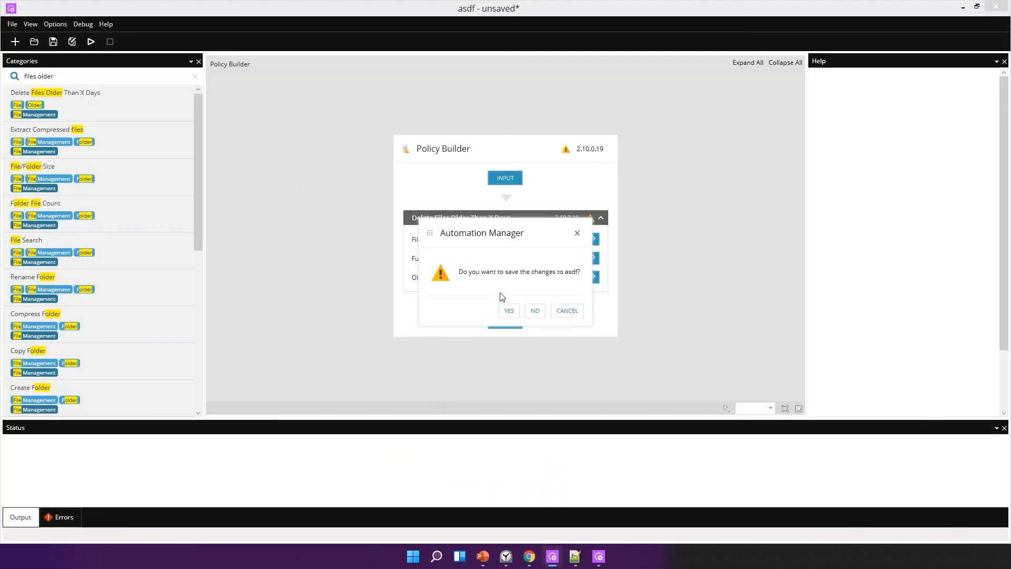
Discard the asdf policy changes and open Windows+Uptime+check.amp from the Downloads folder in Automation Manager
left_click(536, 312)
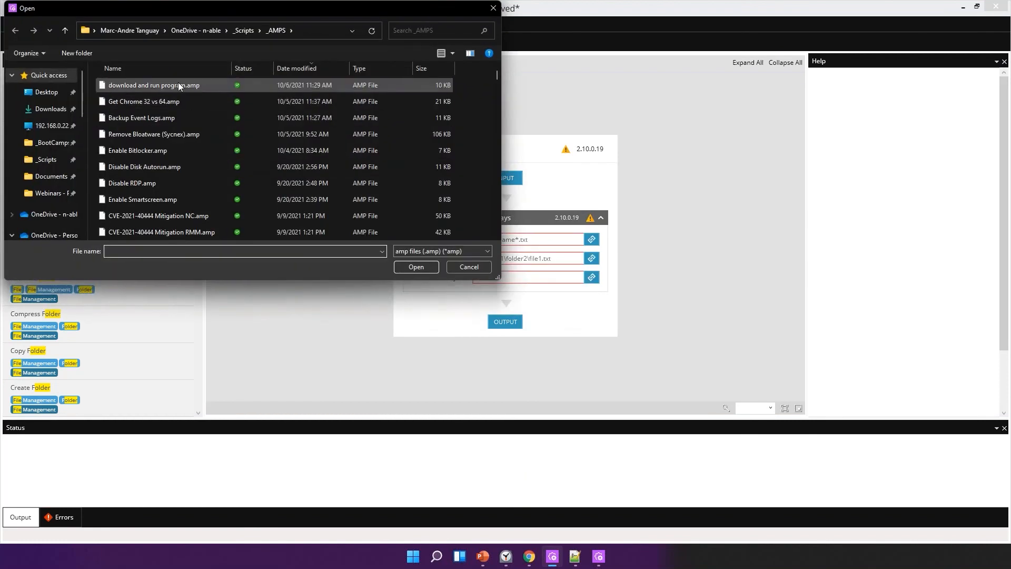
left_click(51, 109)
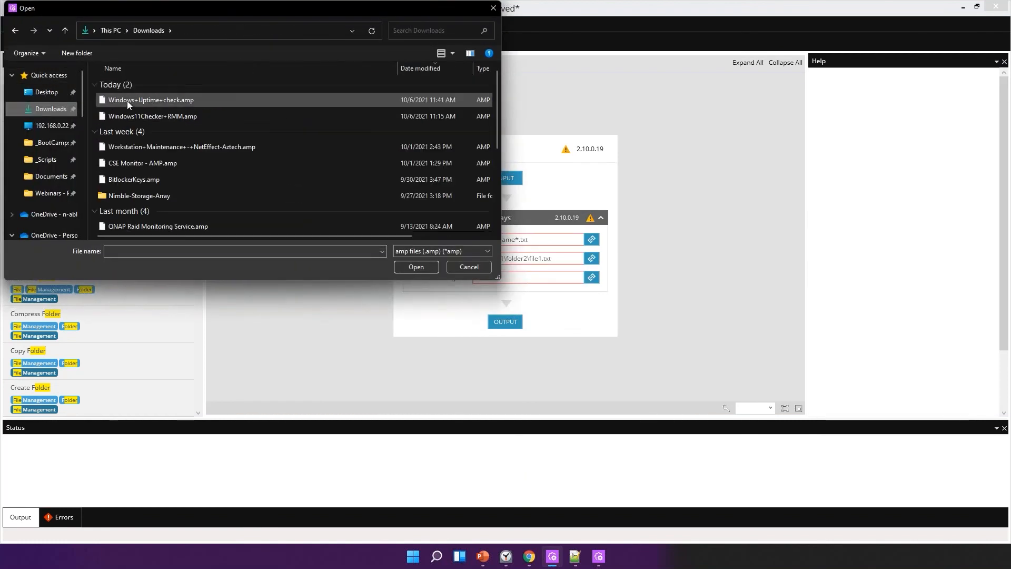
double_click(127, 100)
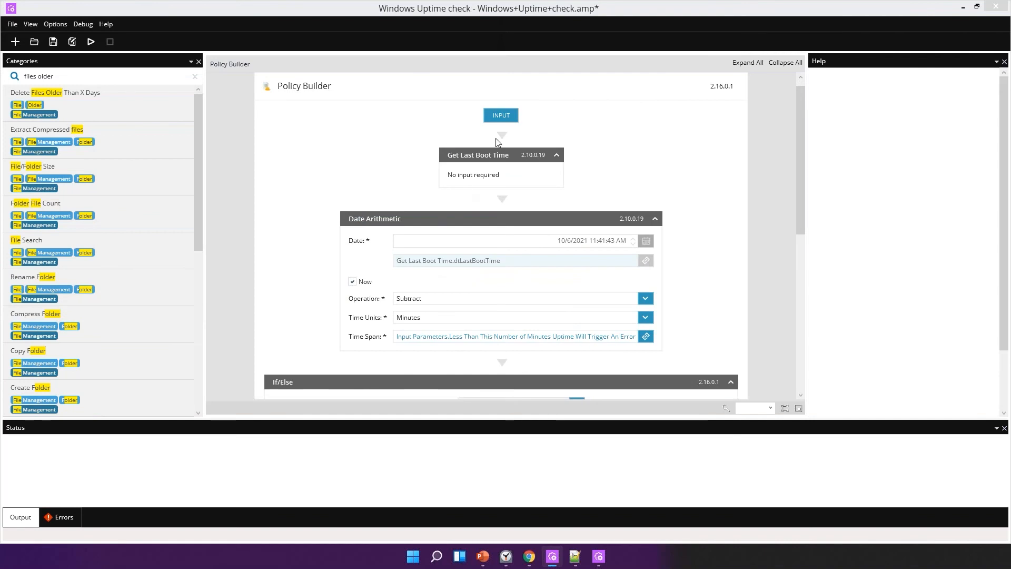
Review the uptime policy's flow and its minimum-minutes start parameter, leaving the run prompt without running the policy
scroll(462, 182, "down", 5)
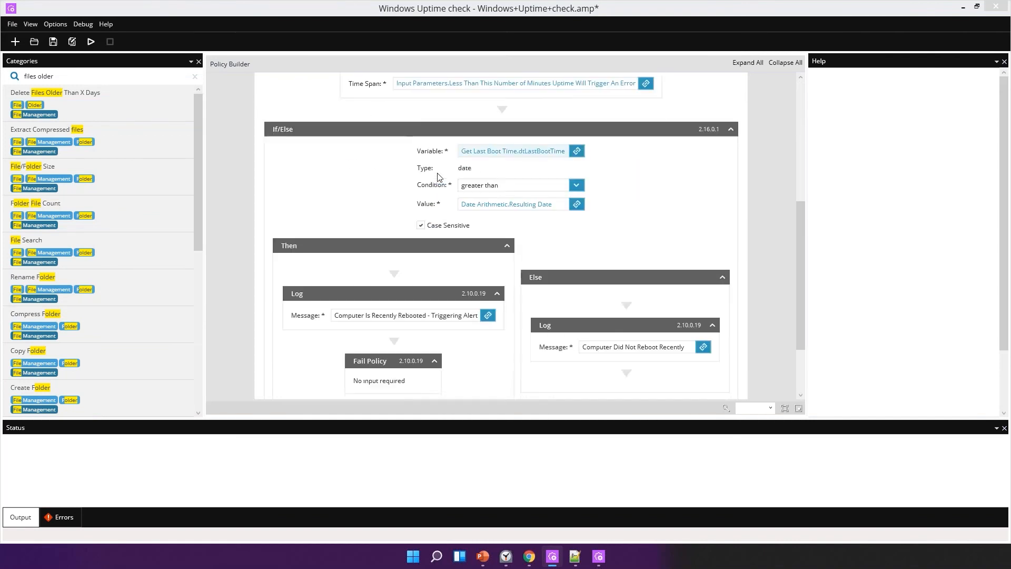
scroll(275, 161, "up", 5)
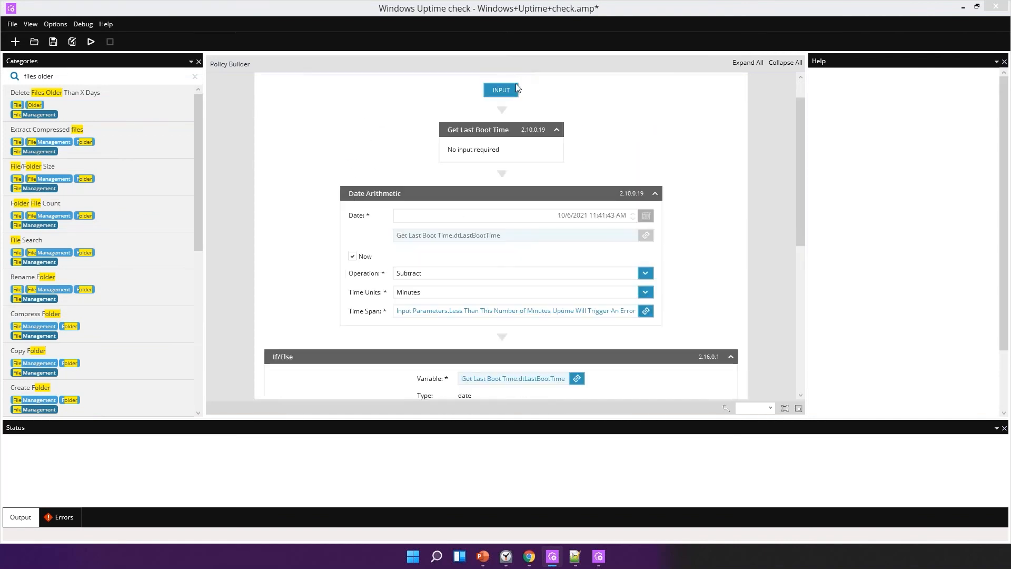
left_click(91, 42)
left_click_drag(520, 246, 453, 247)
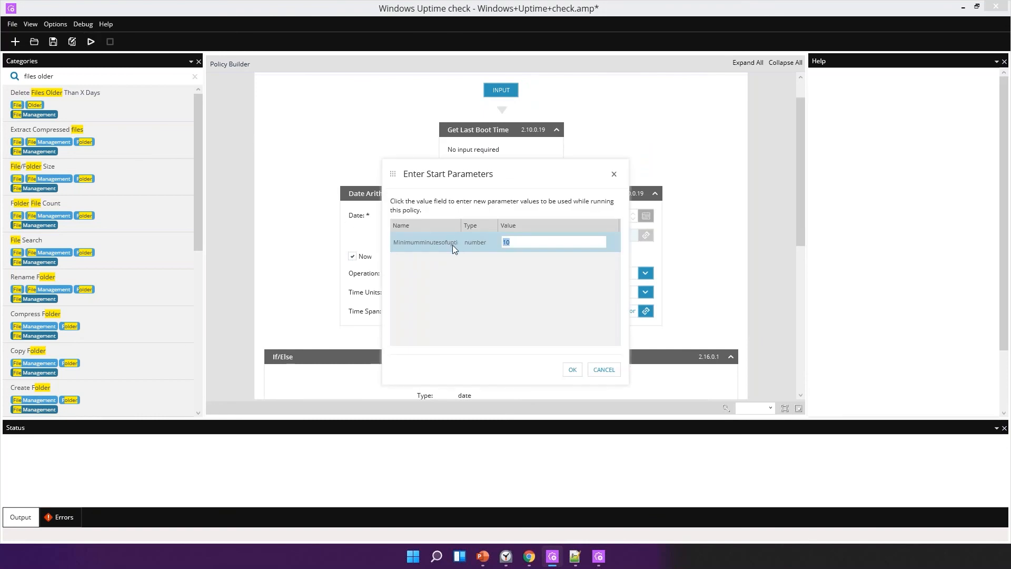
left_click(598, 368)
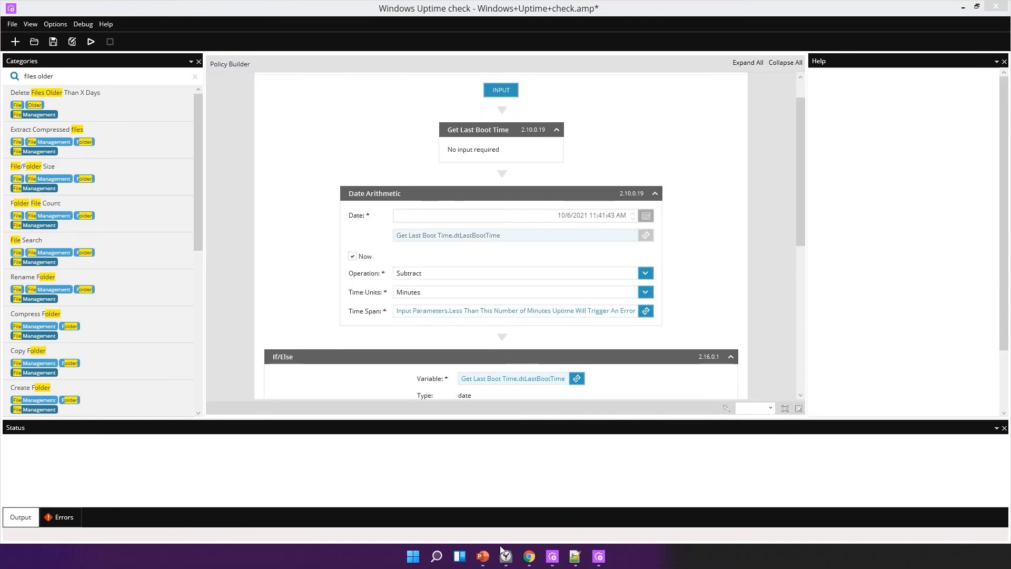
In Chrome's N-able RMM dashboard, examine which scripts can be added as automated tasks to the MacBook Pro at Big Site
left_click(530, 556)
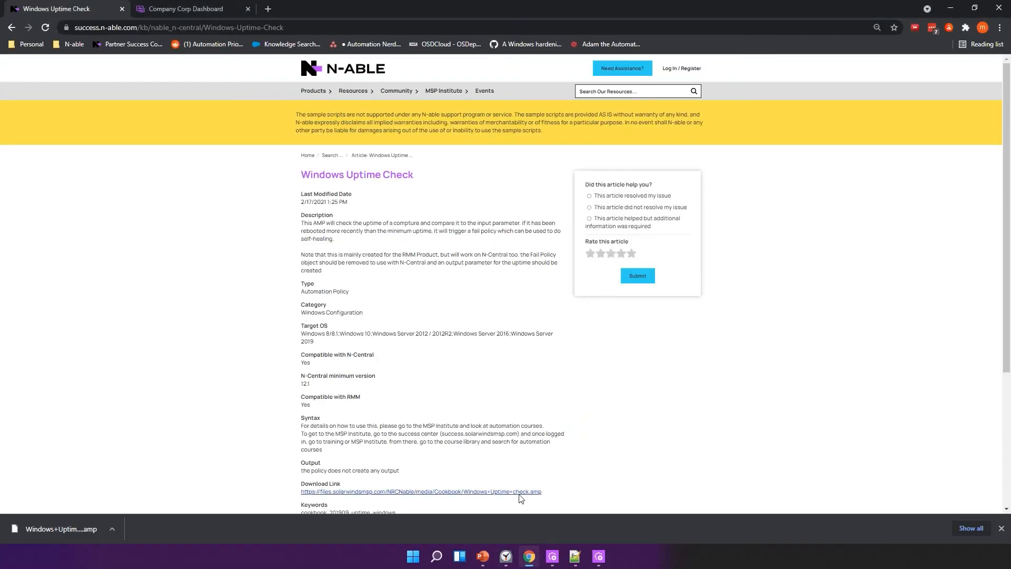
left_click(214, 8)
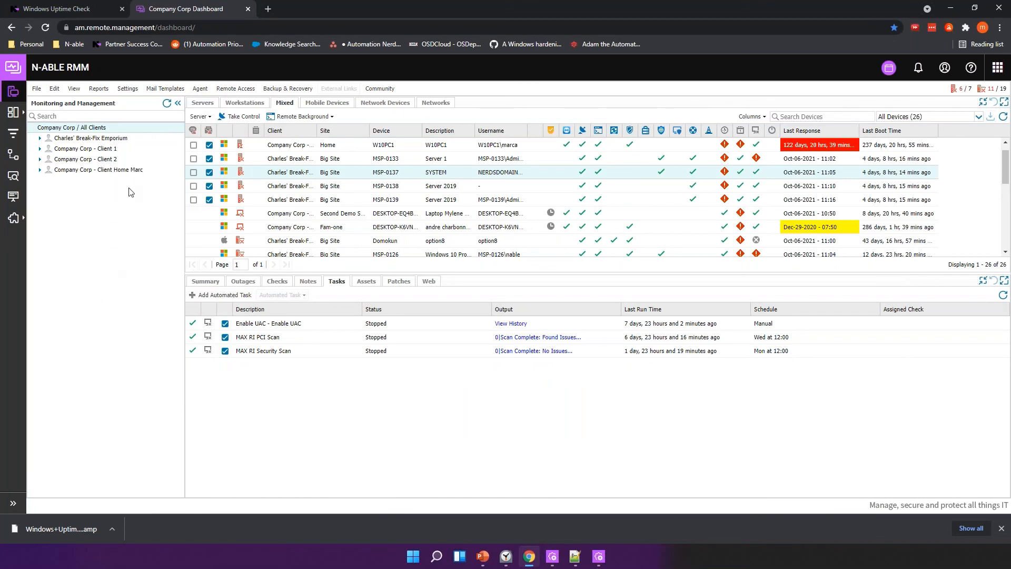
left_click(127, 89)
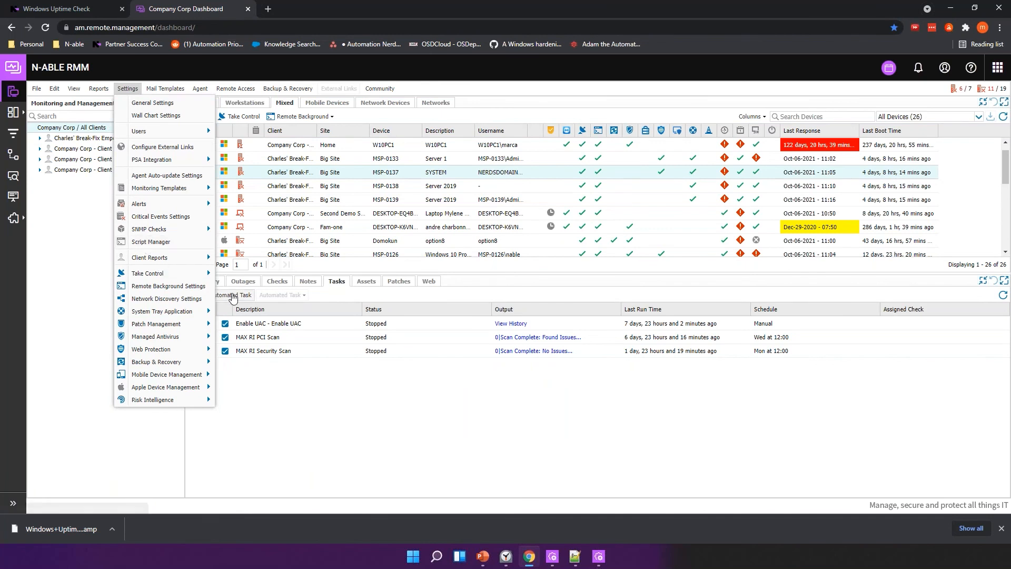
left_click(307, 242)
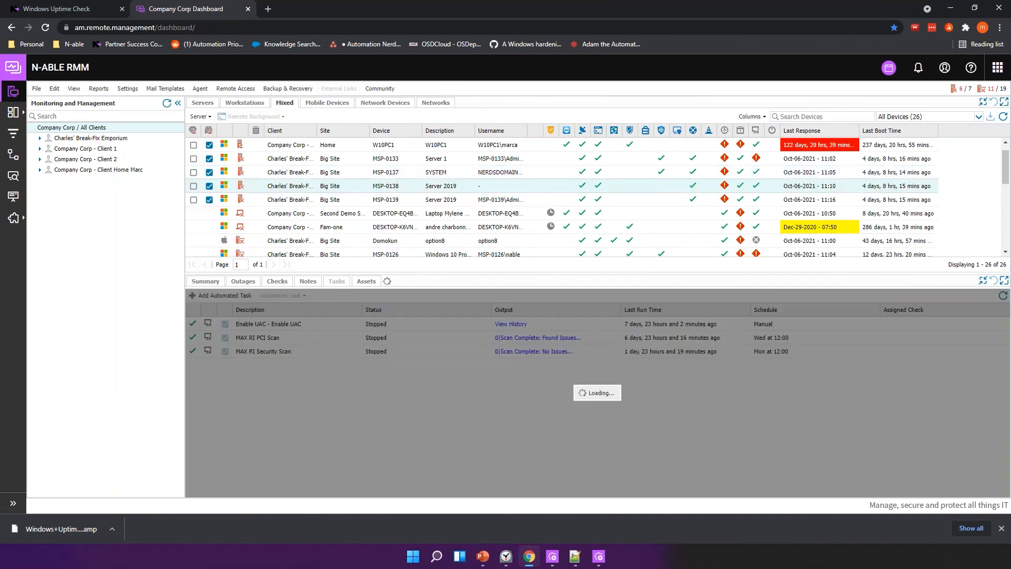
scroll(307, 242, "down", 2)
scroll(285, 207, "down", 3)
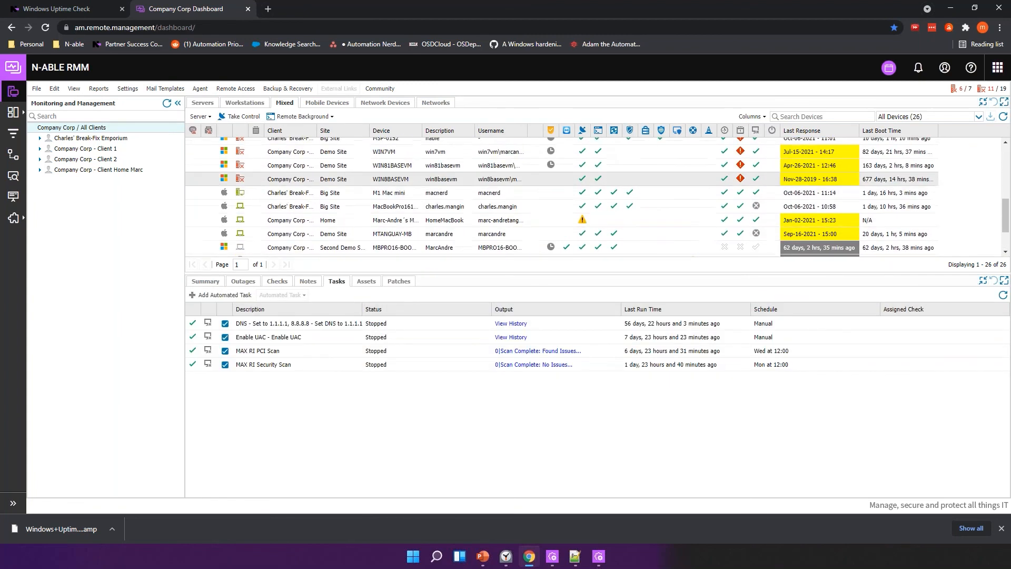
left_click(285, 207)
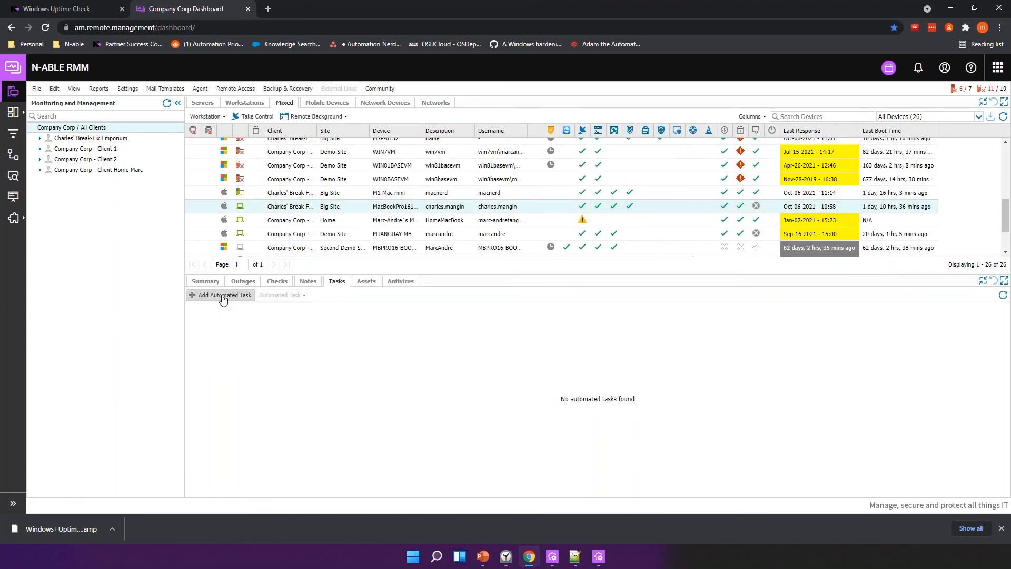
left_click(220, 296)
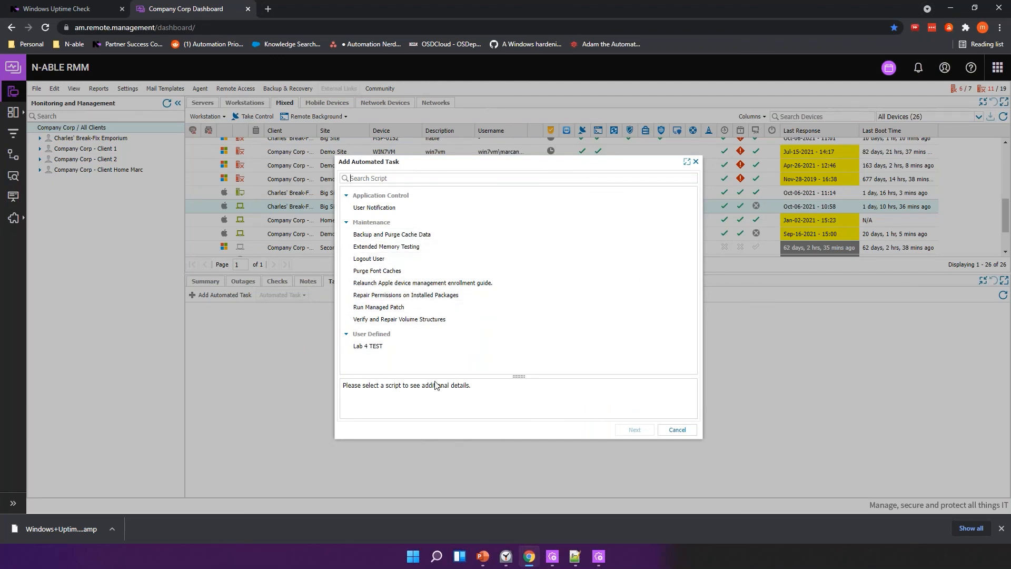
left_click(678, 430)
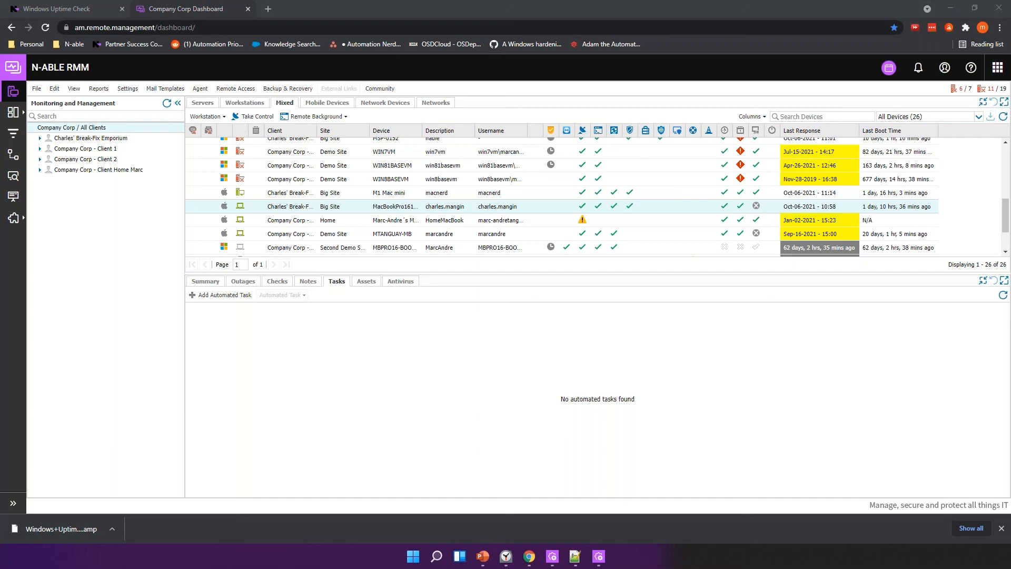
left_click(259, 395)
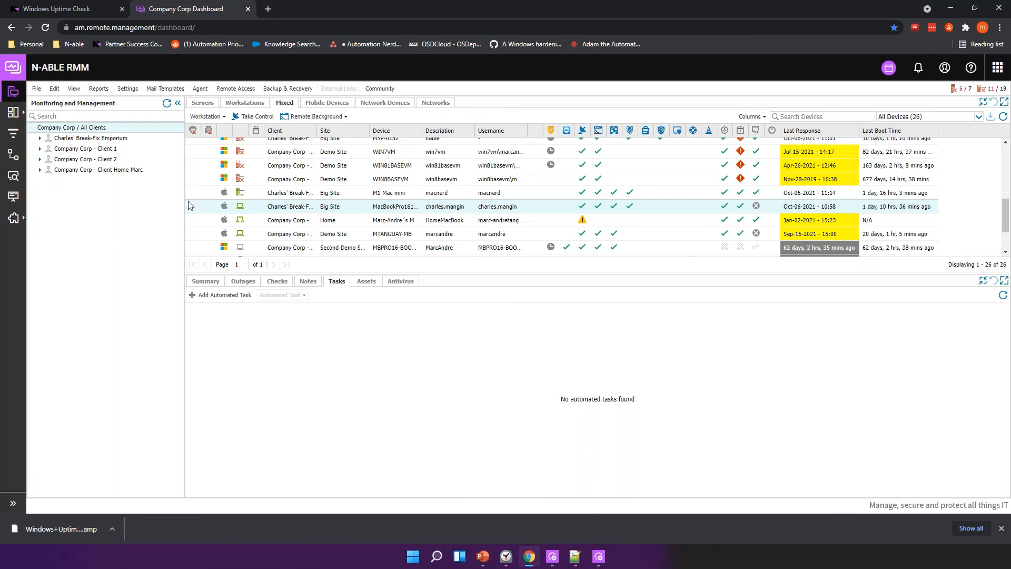
Return to the Automation Cookbook page and clear the "uptime" title search to list all scripts
key("alt+Tab")
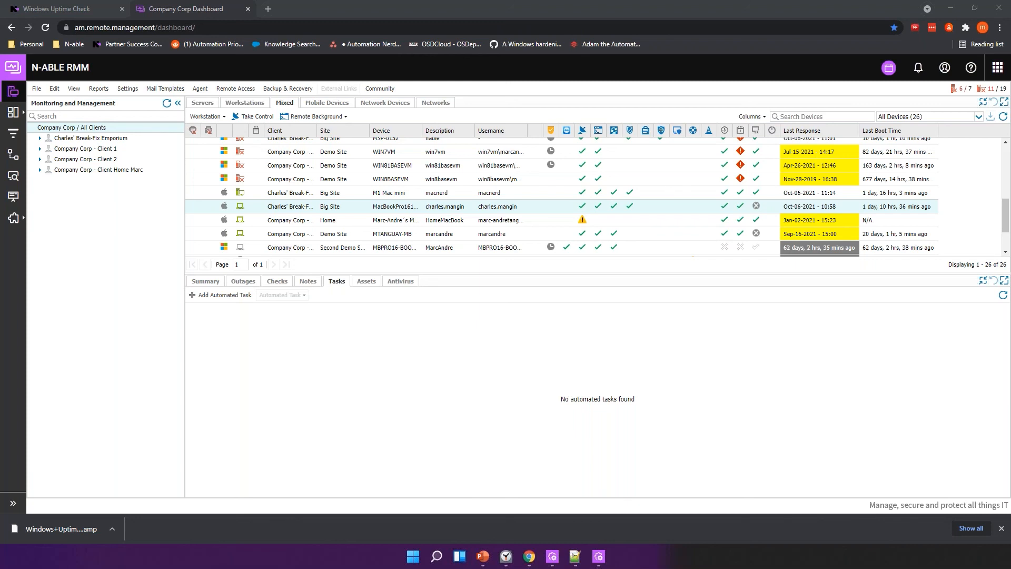
left_click(505, 557)
left_click(93, 11)
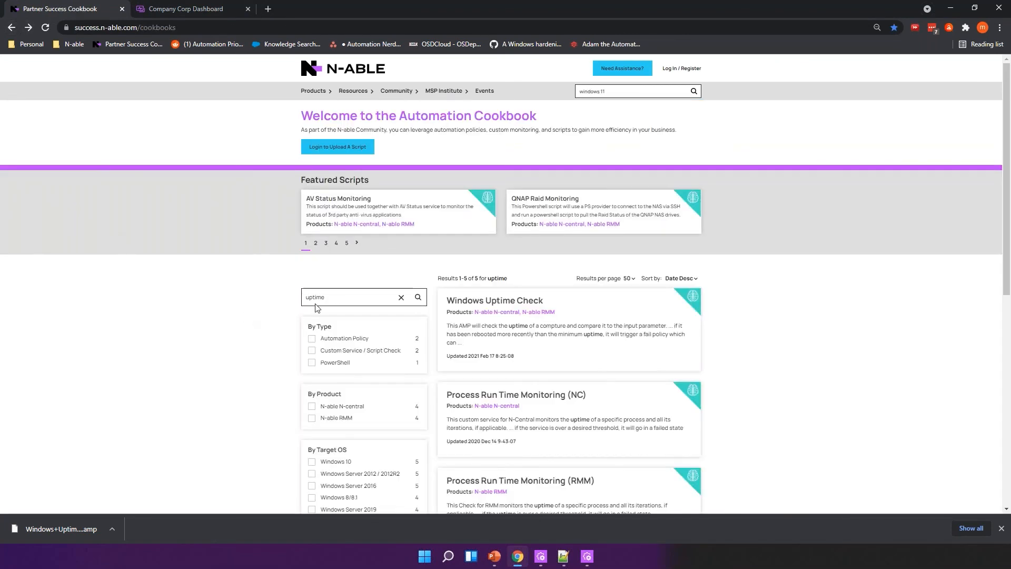
double_click(332, 297)
key("BackSpace")
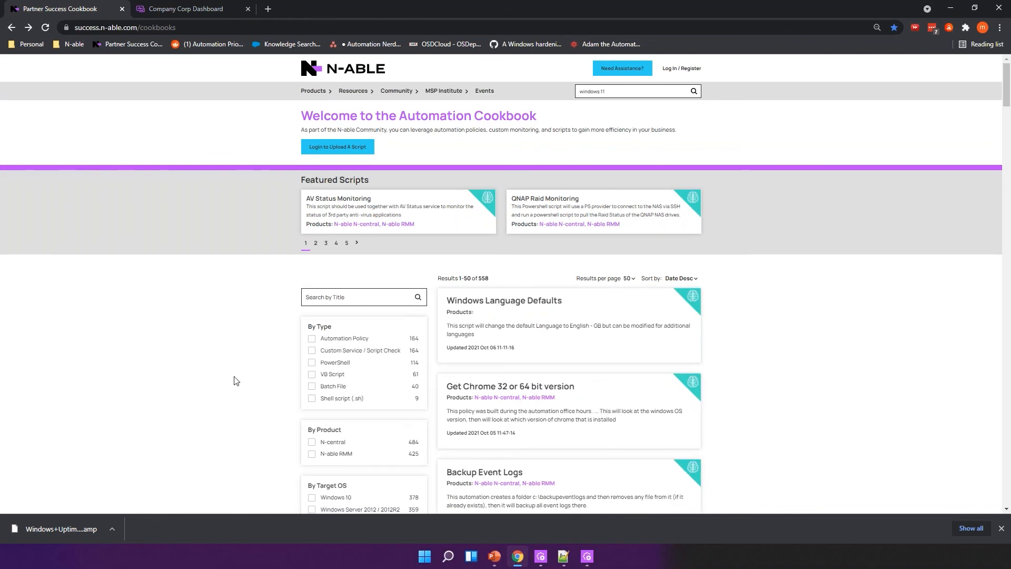
Search the Automation Cookbook script titles for "restart" and look over the matching scripts
key("alt+Tab")
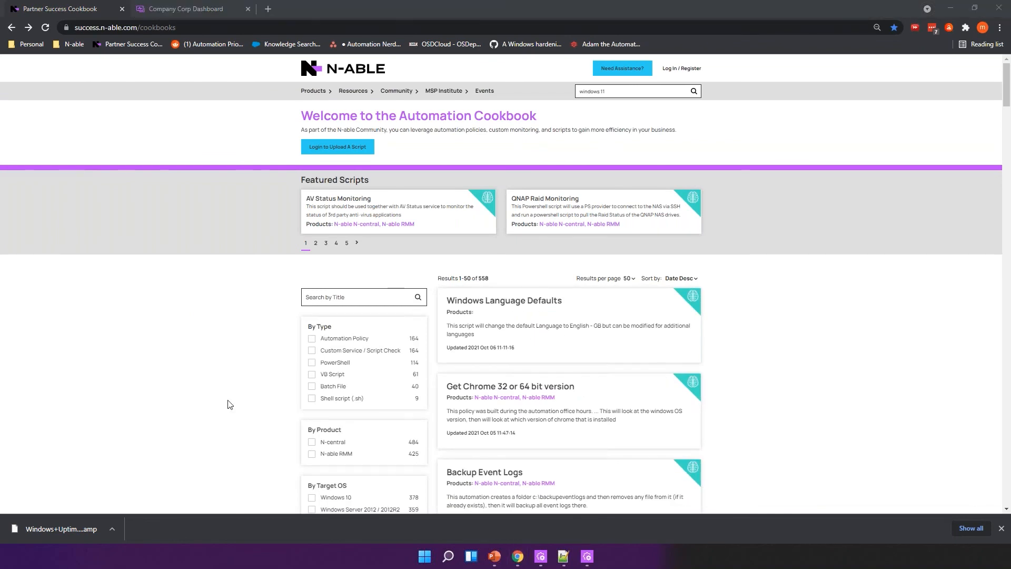
left_click(350, 297)
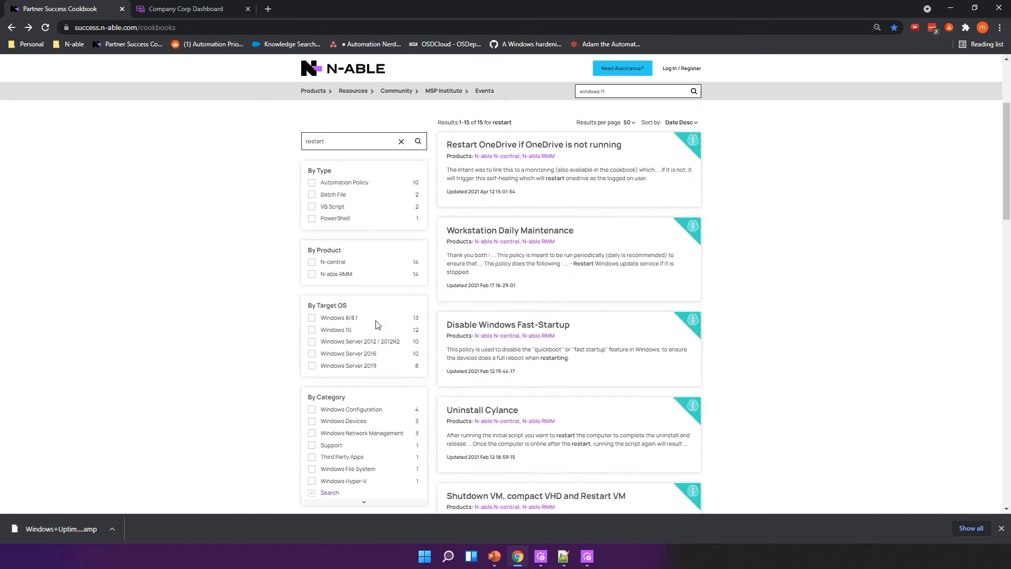
scroll(364, 379, "down", 1)
scroll(357, 402, "up", 4)
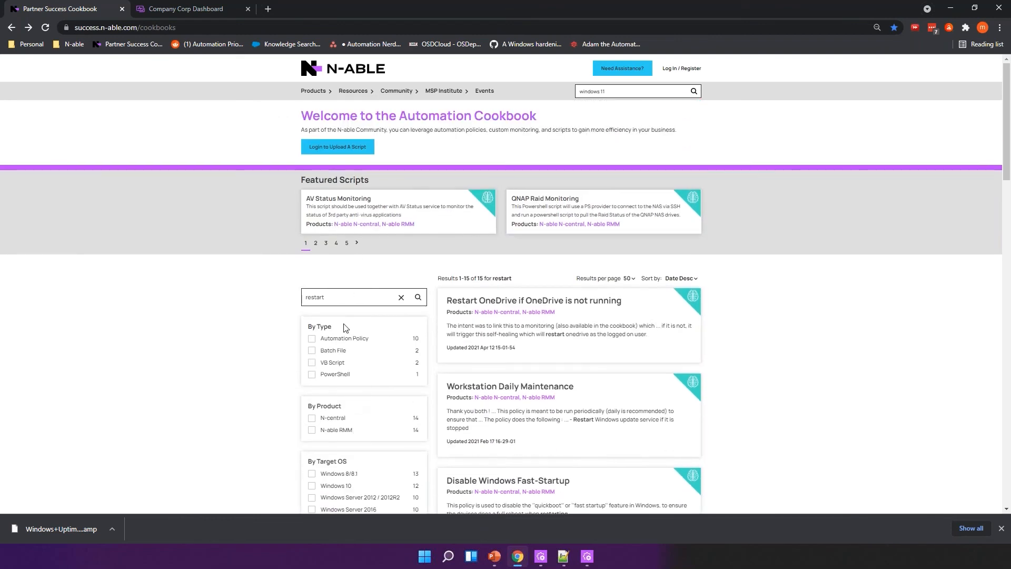
Replace the title search with "reboot" and review the matching Automation Cookbook scripts
double_click(364, 295)
key("BackSpace")
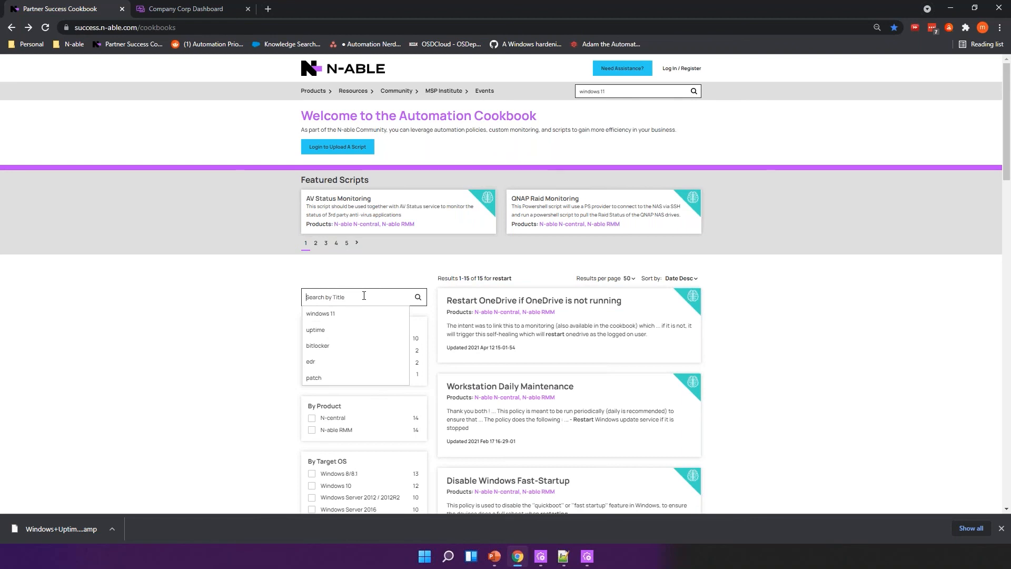
type("reboot")
key("Return")
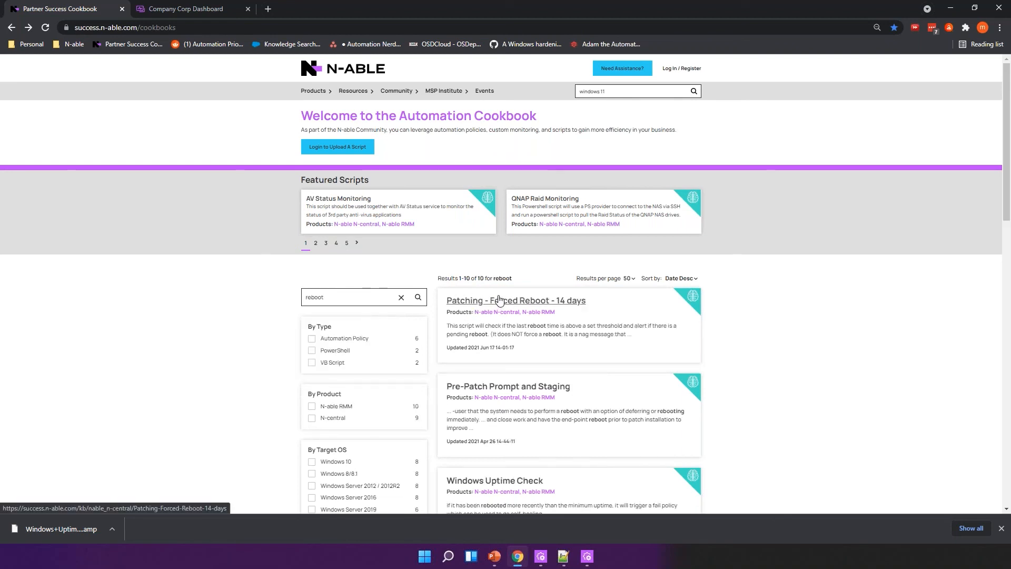
scroll(500, 300, "down", 1)
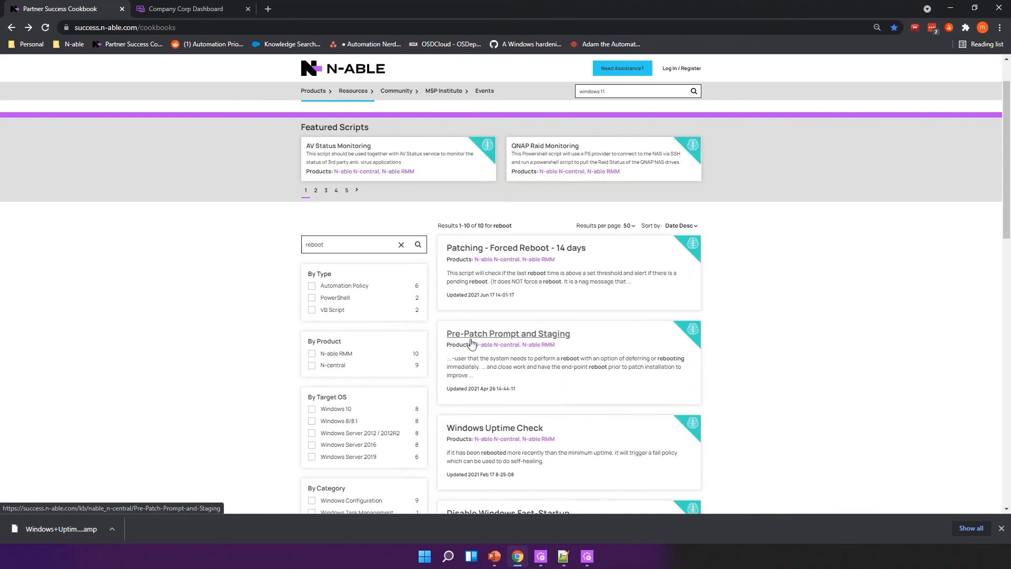
scroll(472, 343, "down", 2)
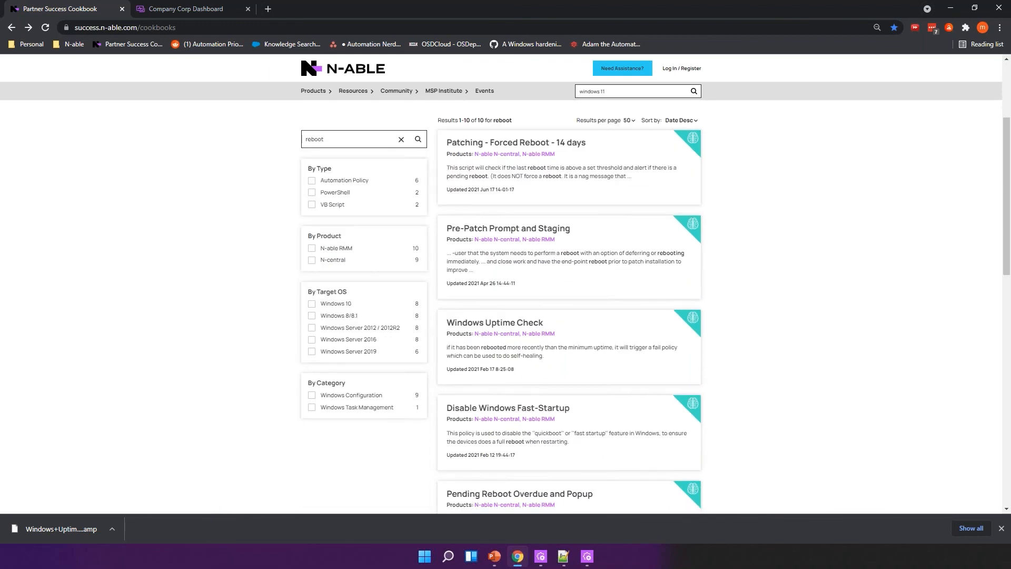
scroll(514, 247, "up", 2)
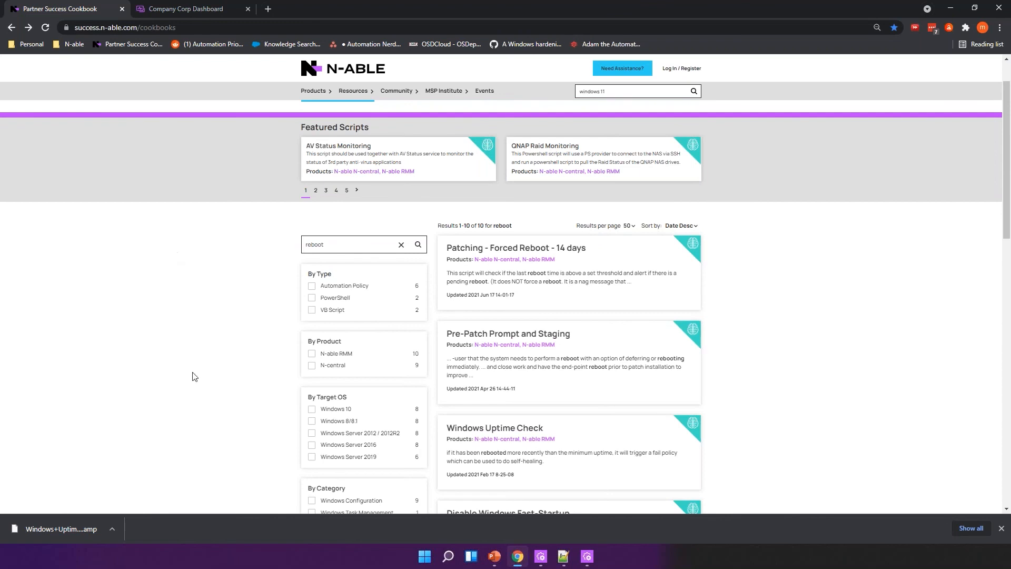
key("alt+Tab")
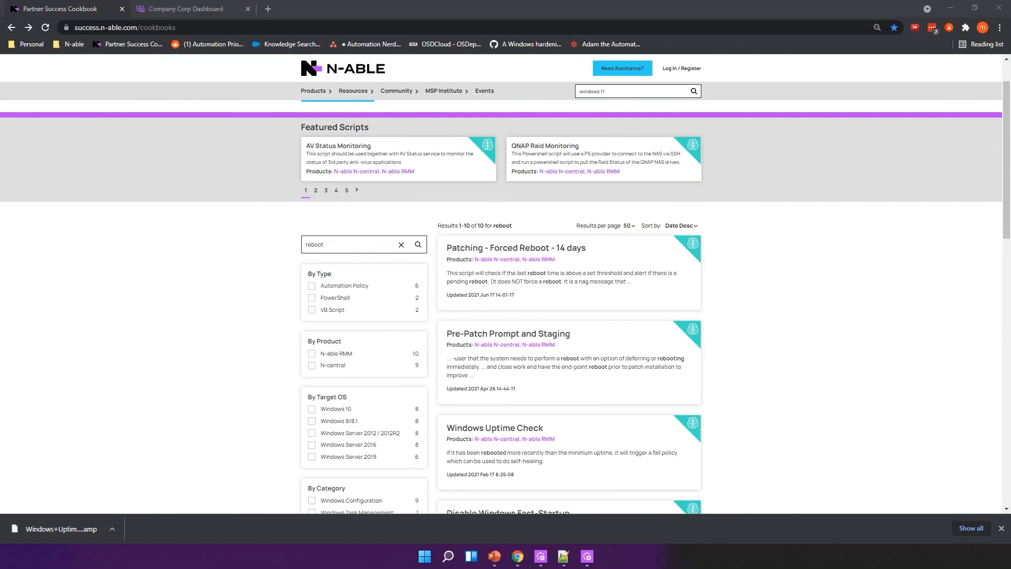
left_click(188, 312)
left_click(333, 527)
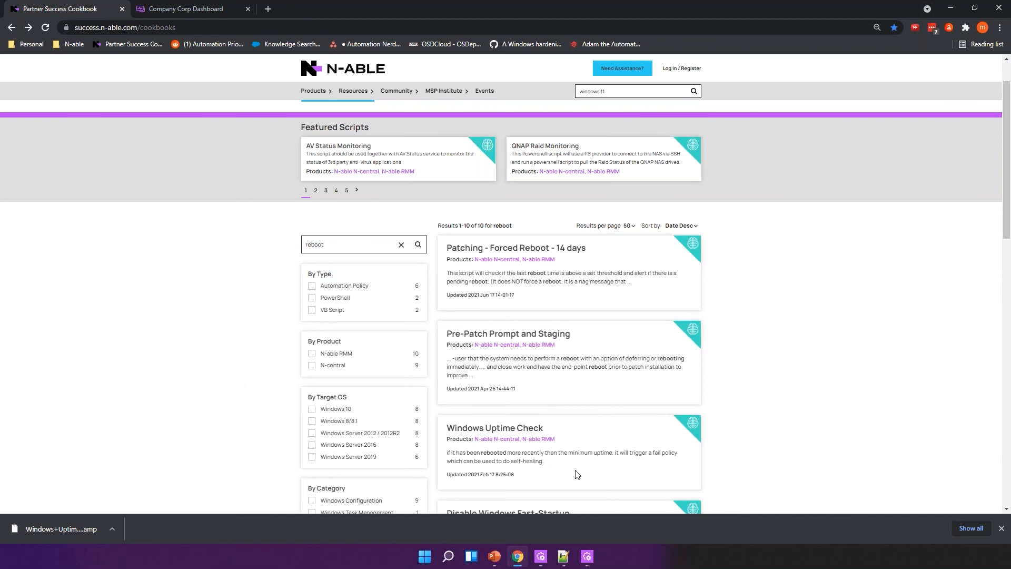
Switch to the PowerPoint slide show and advance from the Q&A slide to the Thank You slide
left_click(494, 556)
left_click(551, 504)
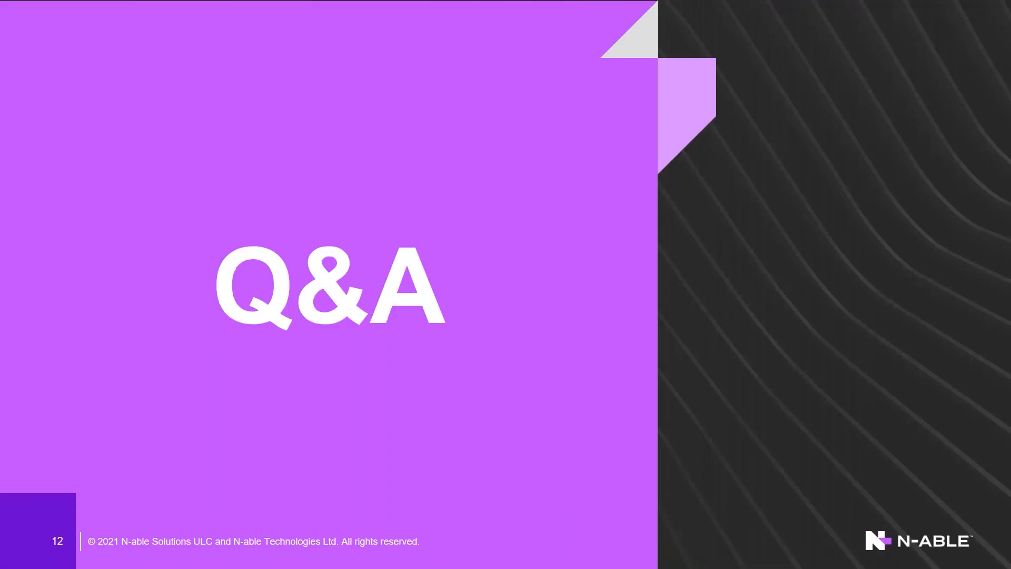
key("Right")
key("Right")
key("Right")
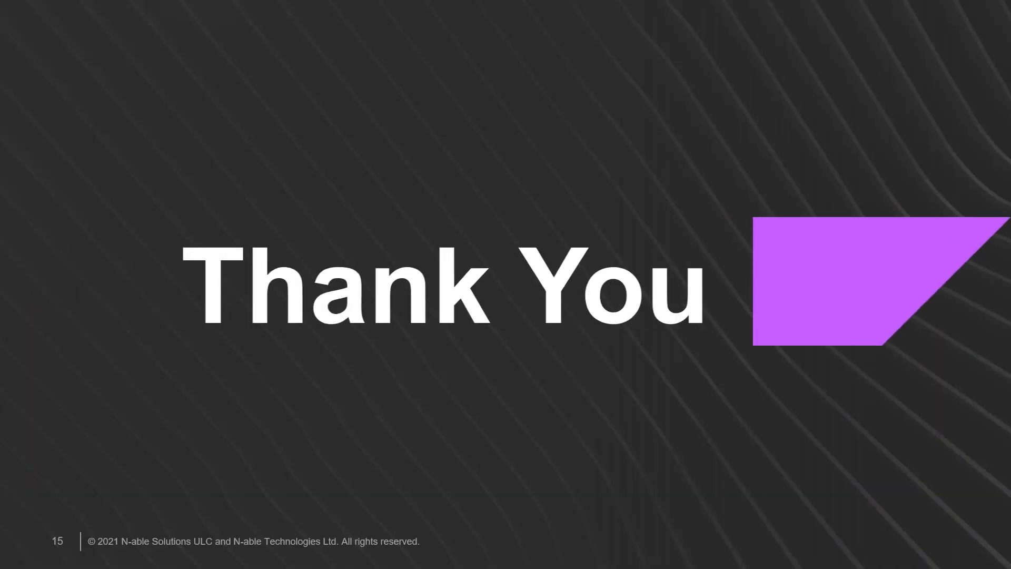